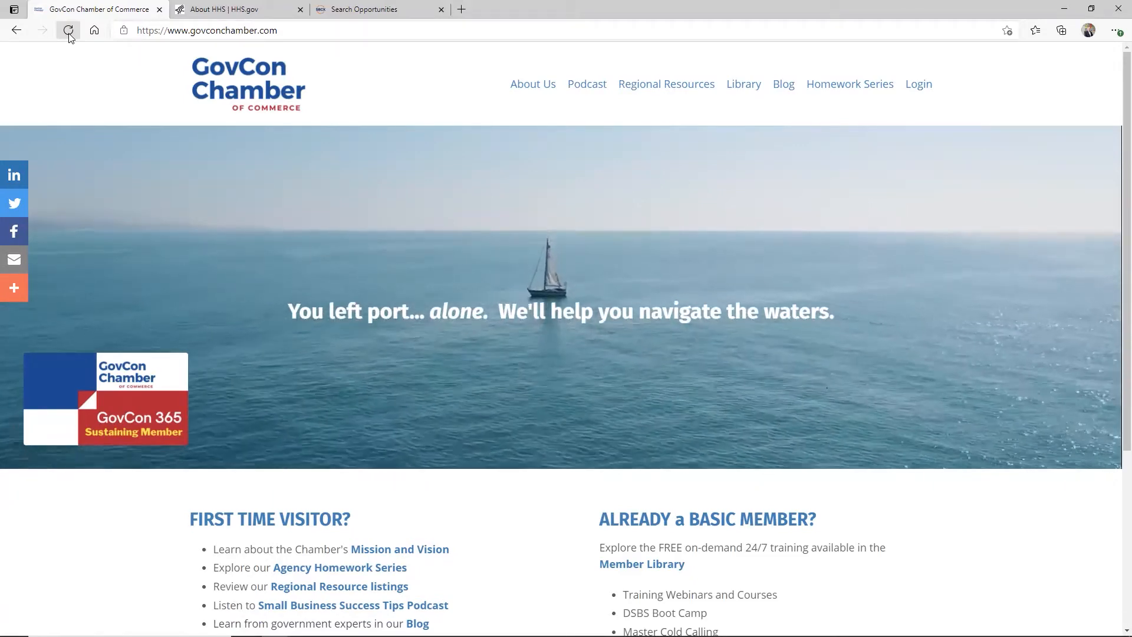
# From the About HHS page, open the page on contacting someone at HHS and look through its contact lists
pyautogui.click(235, 8)
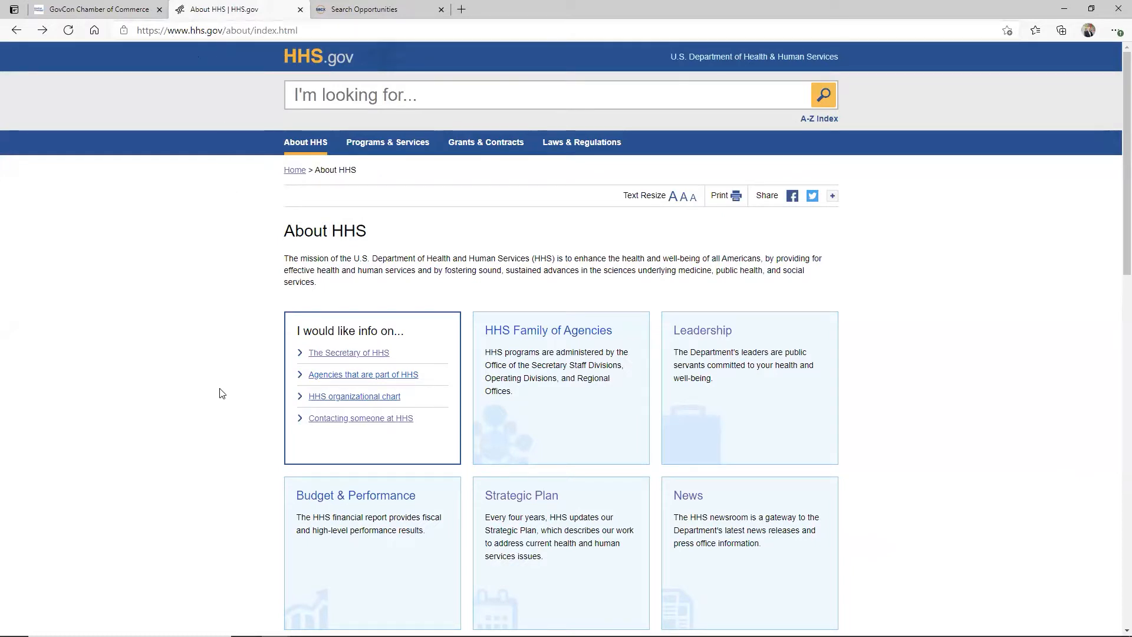
pyautogui.scroll(-2, 918, 405)
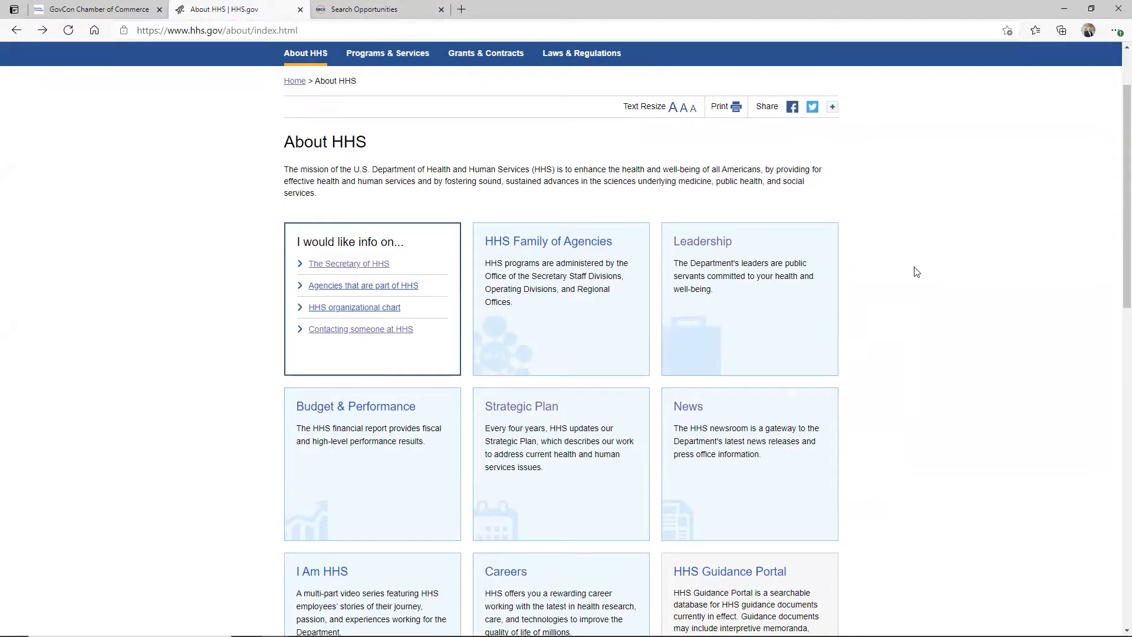
pyautogui.scroll(2, 925, 234)
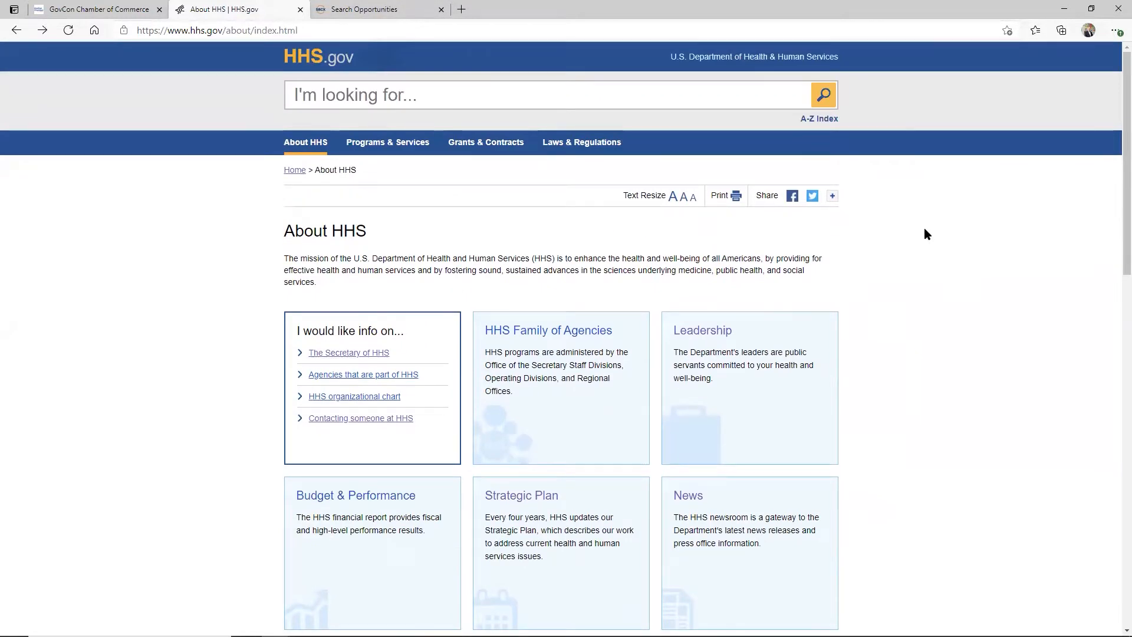
pyautogui.scroll(-3, 924, 233)
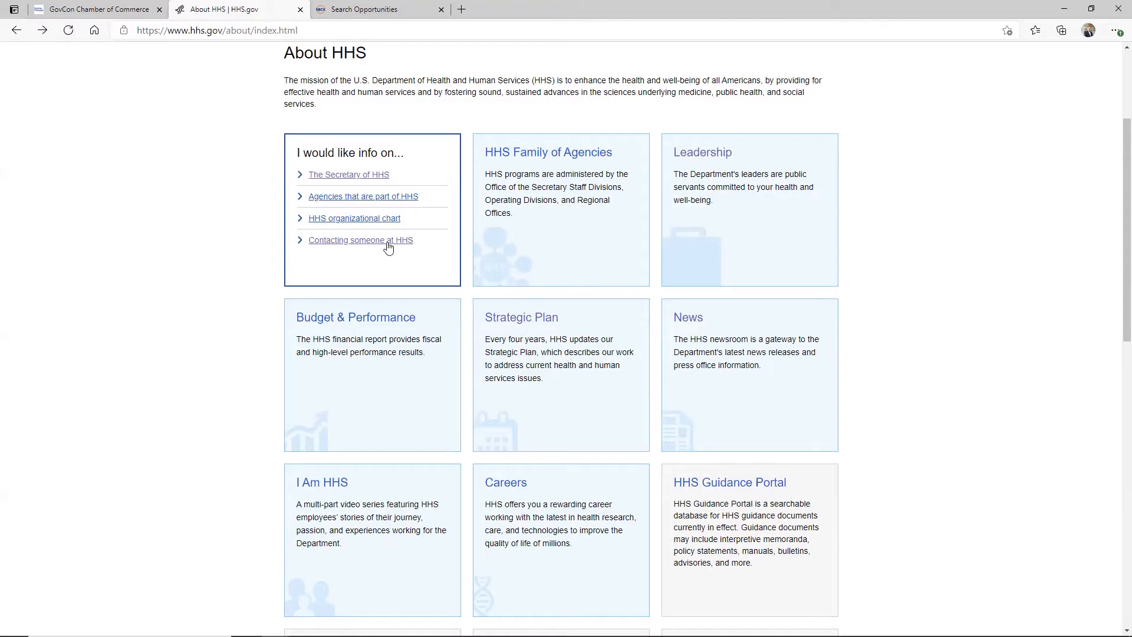
pyautogui.click(345, 247)
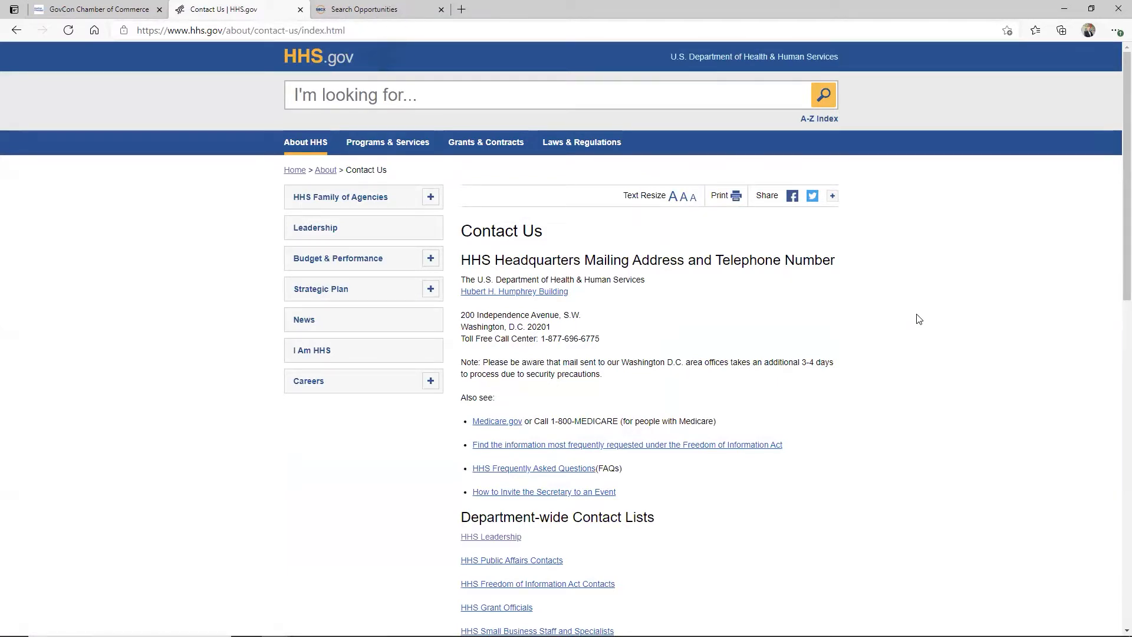
pyautogui.scroll(-3, 920, 320)
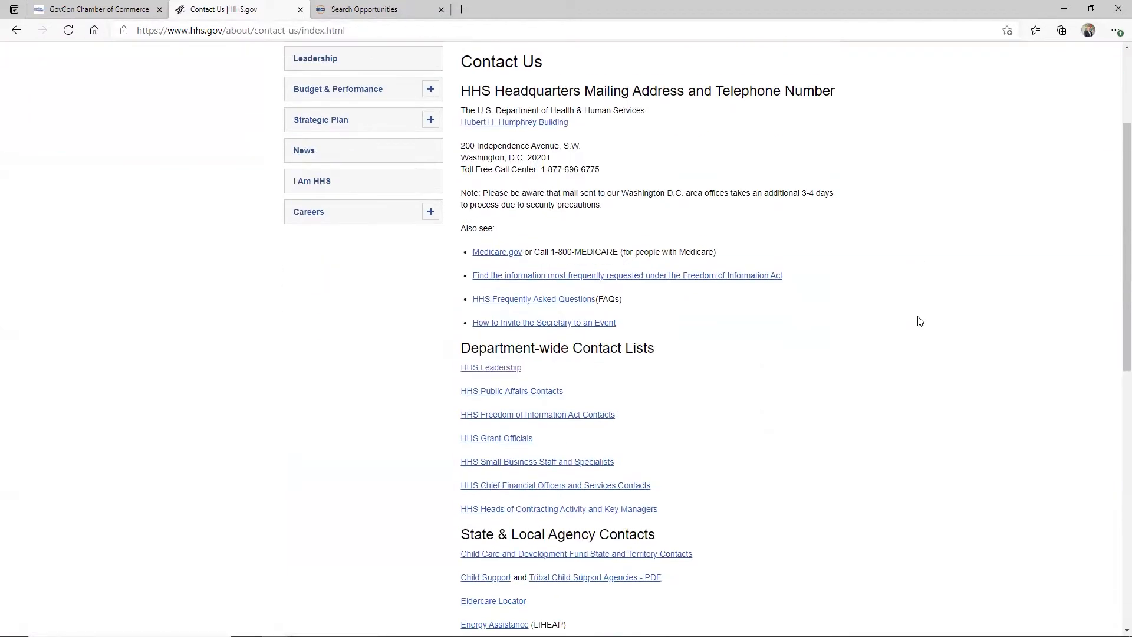
pyautogui.scroll(-3, 920, 321)
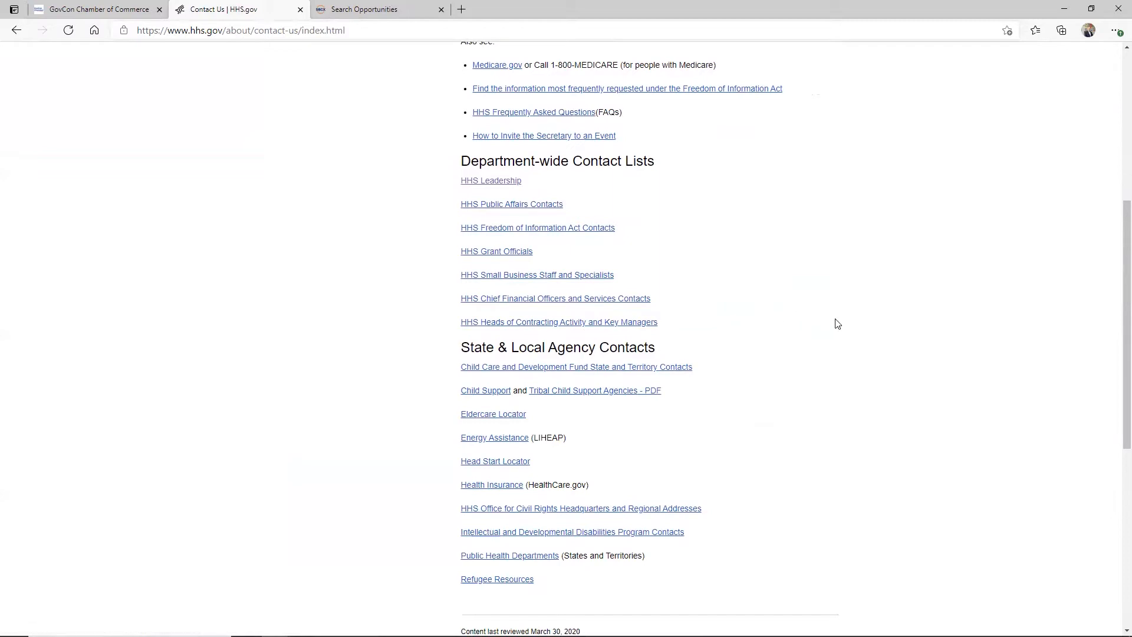
pyautogui.scroll(-2, 840, 325)
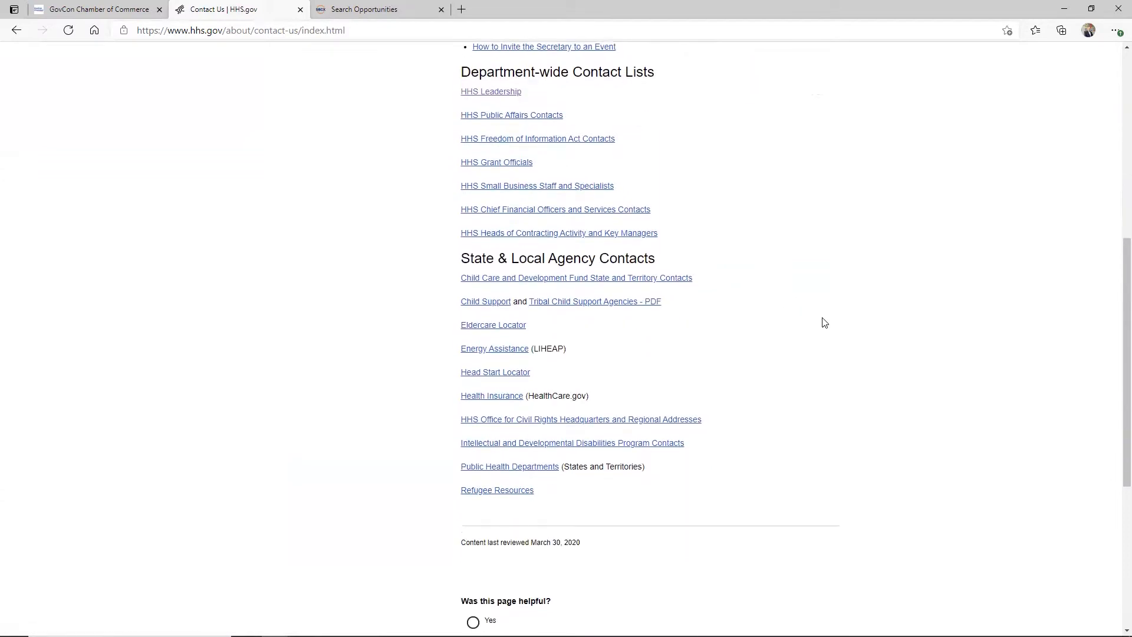
pyautogui.scroll(8, 817, 326)
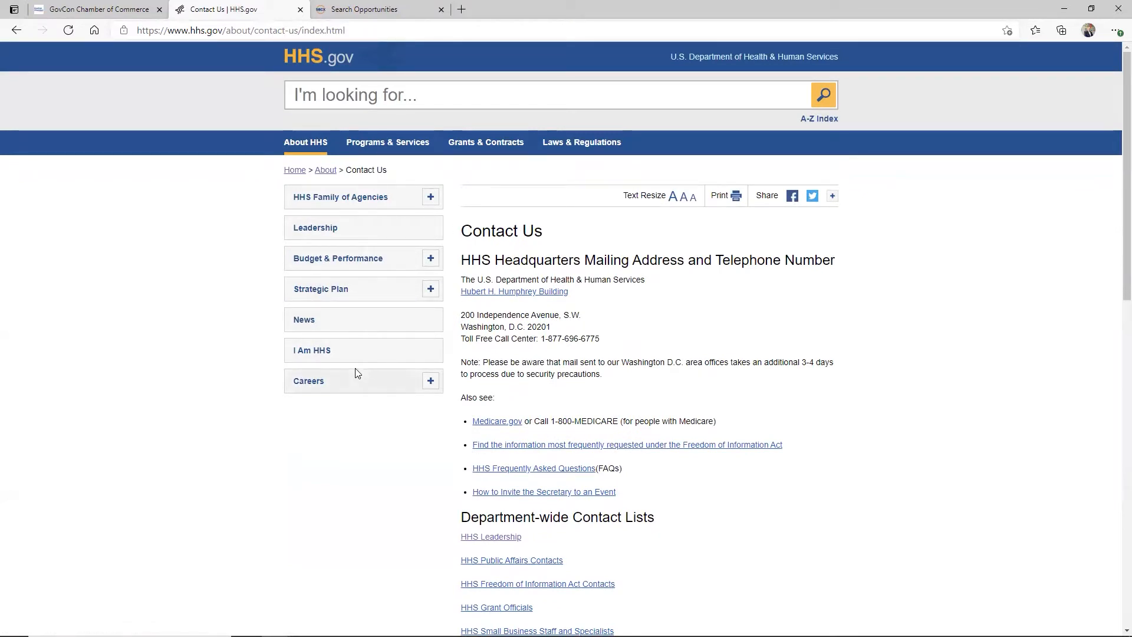
# Search the HHS Forecast Opportunities page for "hhs"
pyautogui.click(371, 14)
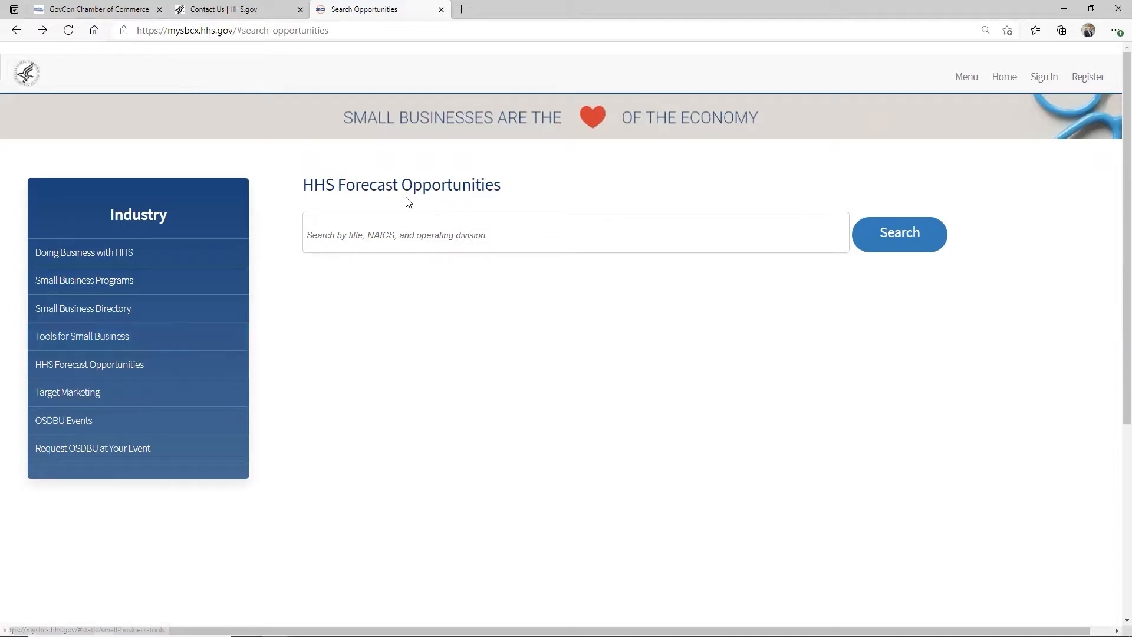
pyautogui.tripleClick(362, 182)
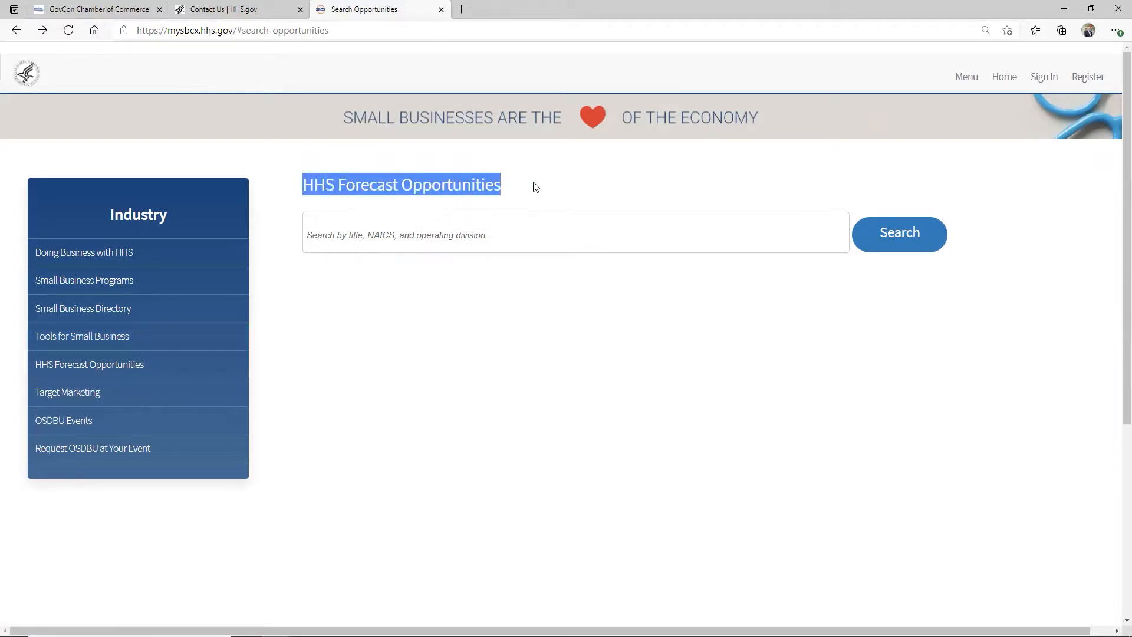
pyautogui.click(639, 189)
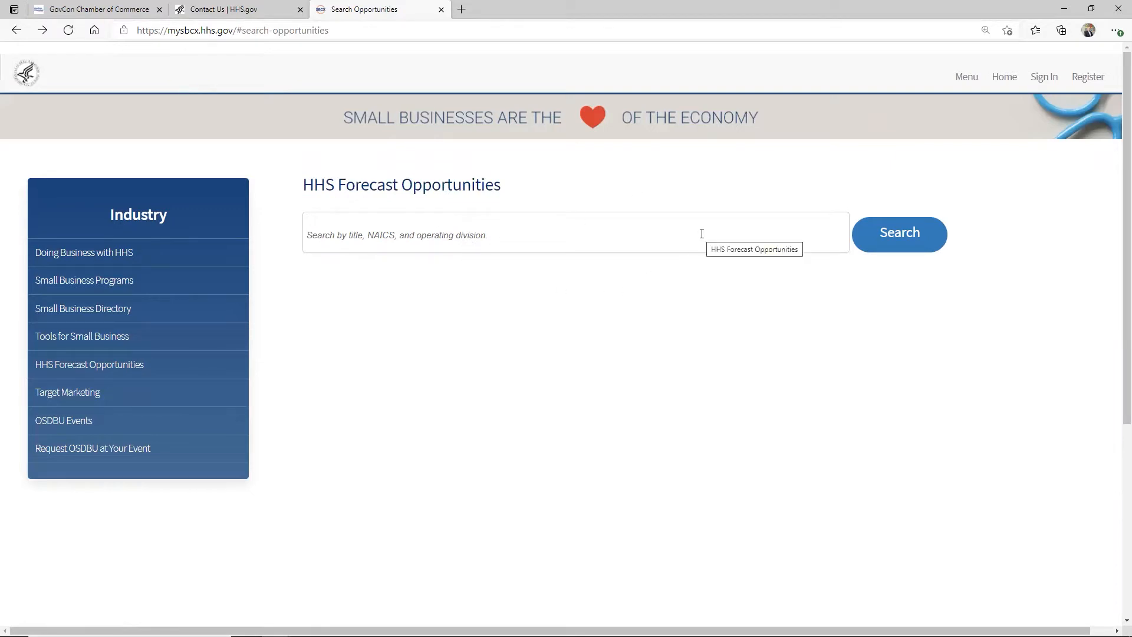
pyautogui.click(505, 228)
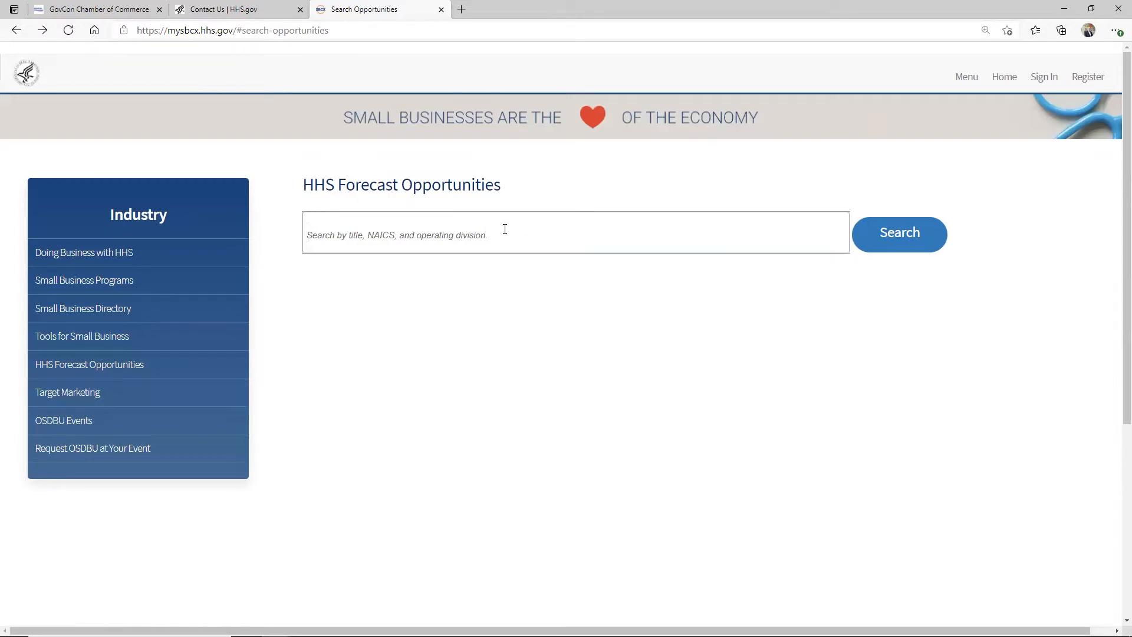
pyautogui.write('hhs')
pyautogui.press('Return')
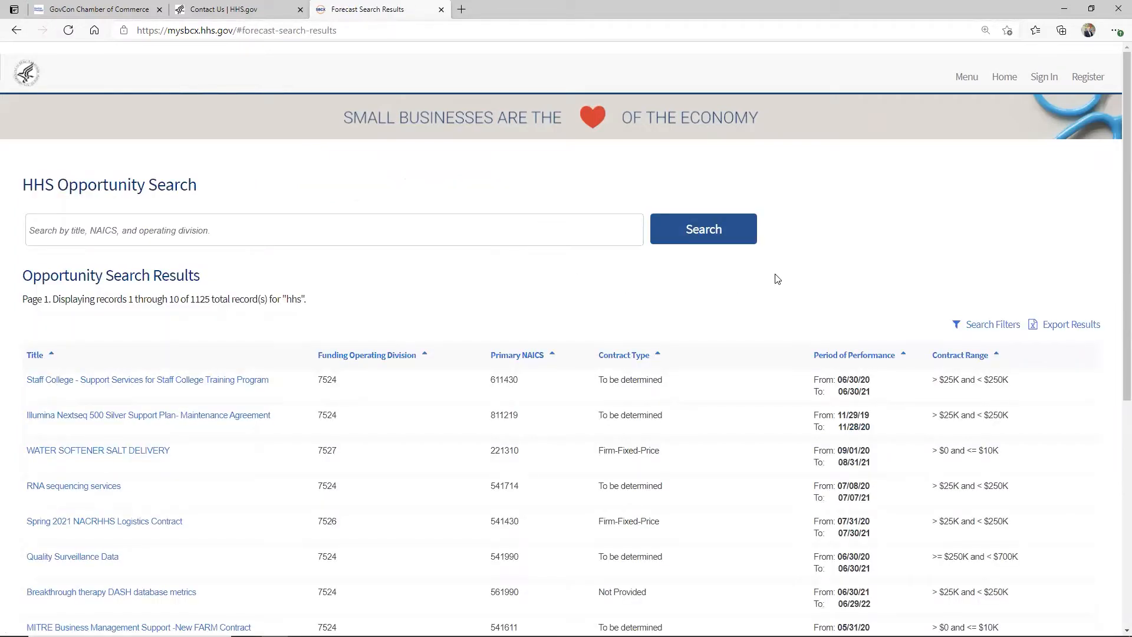
# Look over the opportunity search results, export them to a spreadsheet and open the exported file in Excel
pyautogui.scroll(-2, 598, 271)
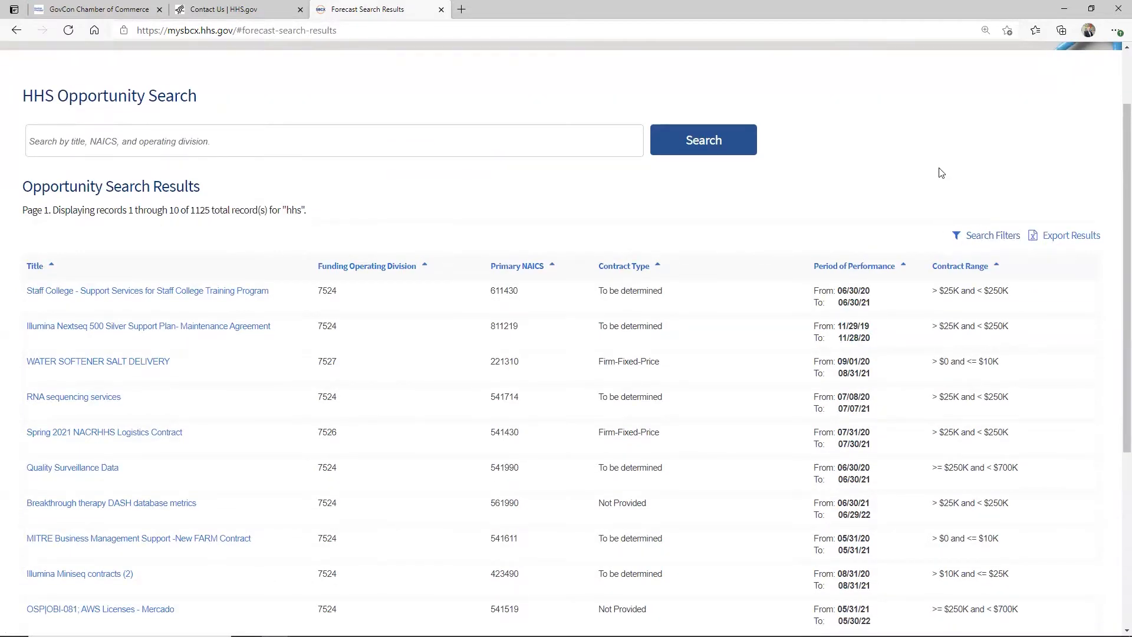
pyautogui.scroll(1, 942, 172)
pyautogui.scroll(1, 942, 172)
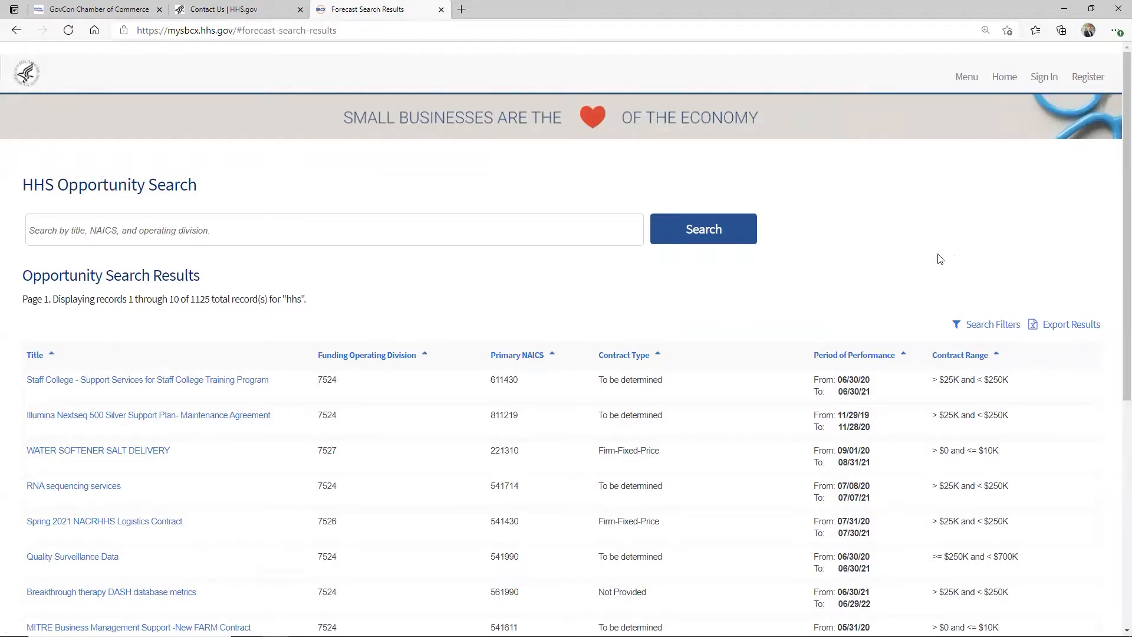
pyautogui.click(1069, 325)
pyautogui.click(1055, 325)
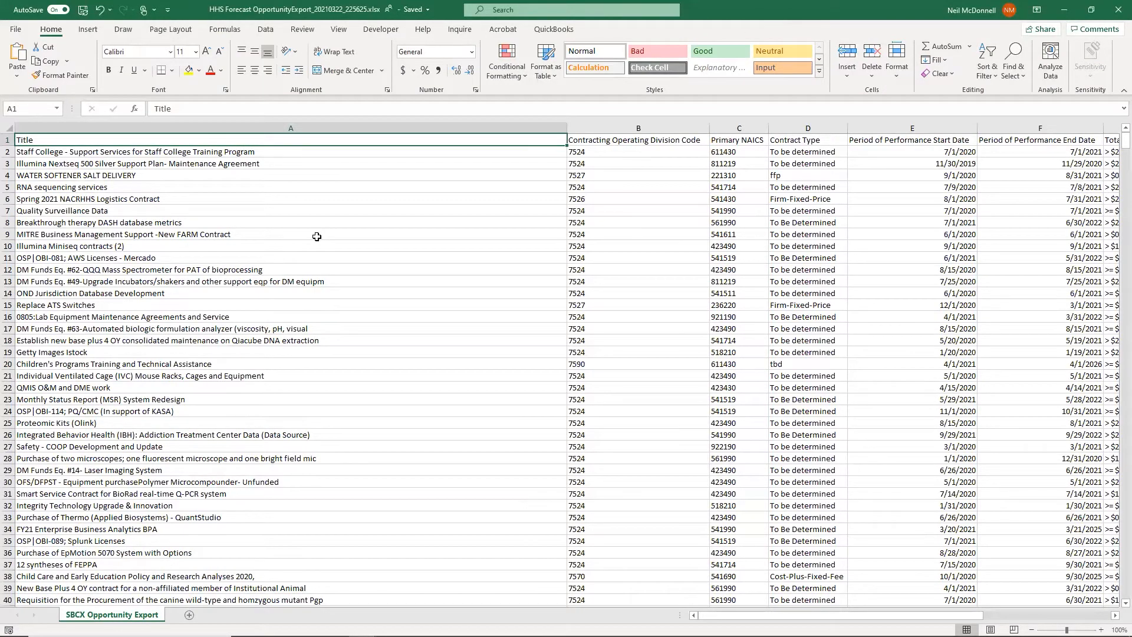
# Narrow the Title column to bring more columns into view and freeze the worksheet's top row
pyautogui.moveTo(567, 128); pyautogui.dragTo(323, 149)
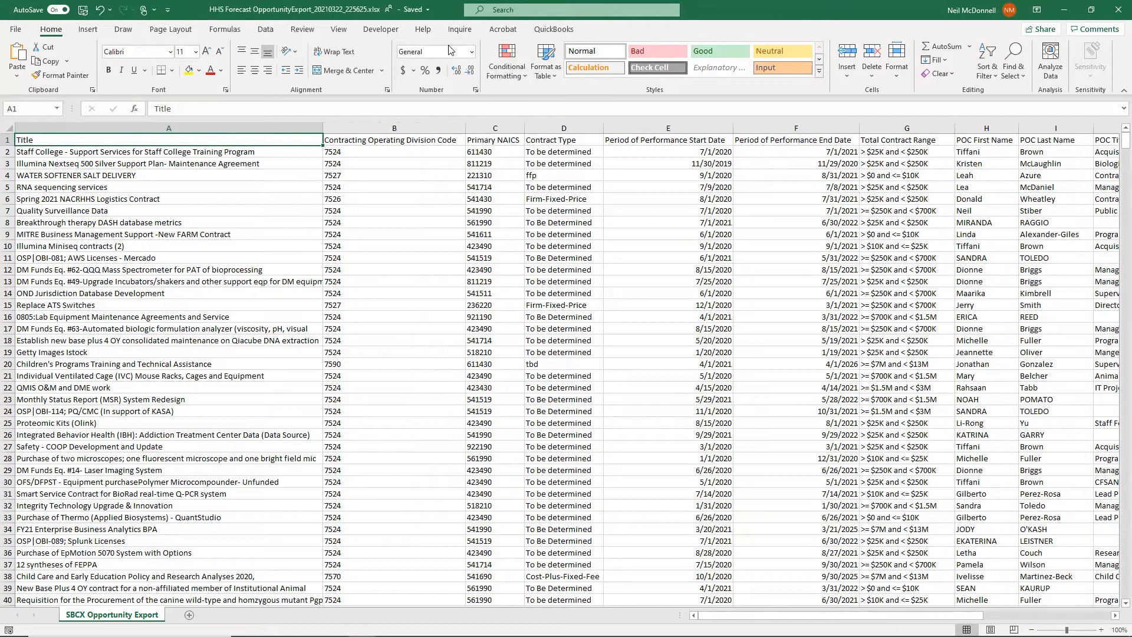
pyautogui.click(347, 33)
pyautogui.click(541, 70)
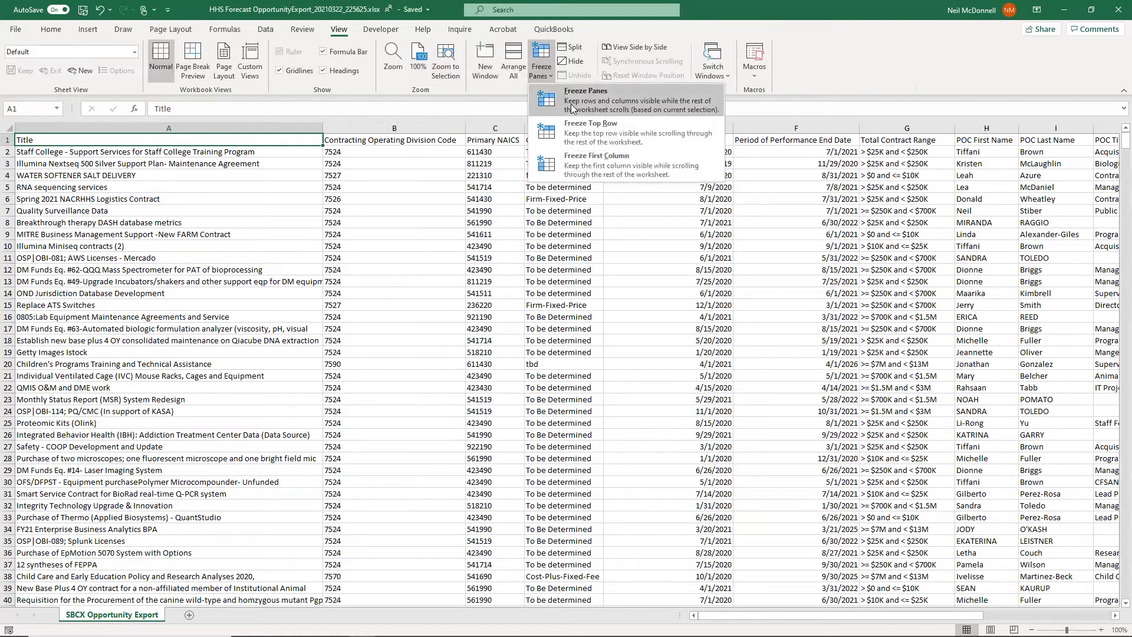
pyautogui.click(590, 125)
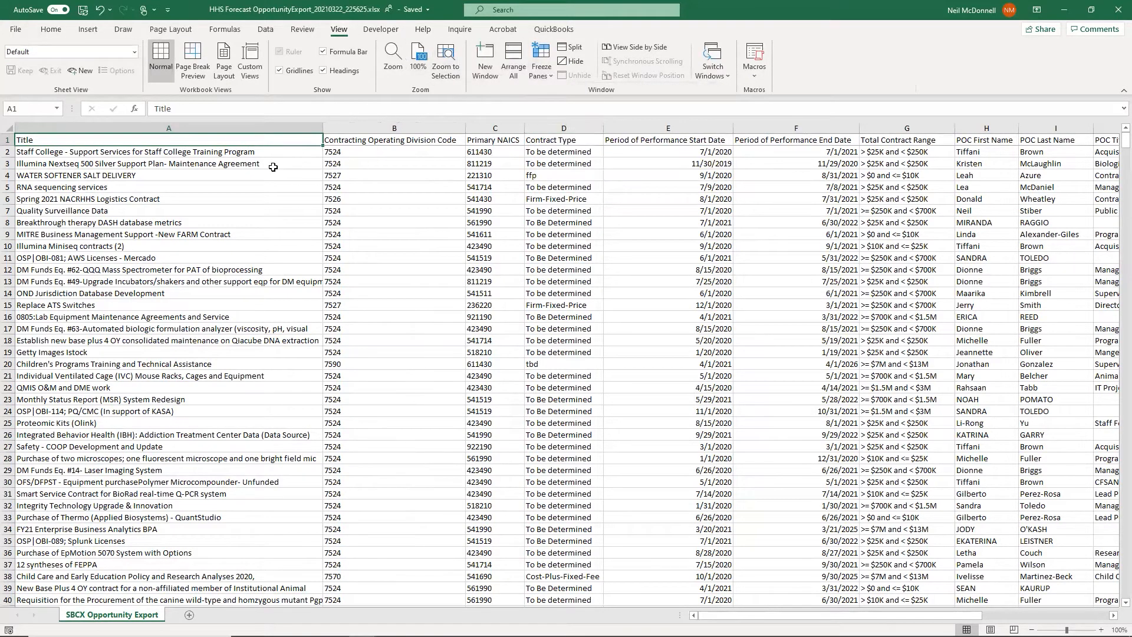
pyautogui.scroll(-1, 273, 167)
pyautogui.scroll(1, 273, 167)
pyautogui.scroll(-1, 273, 167)
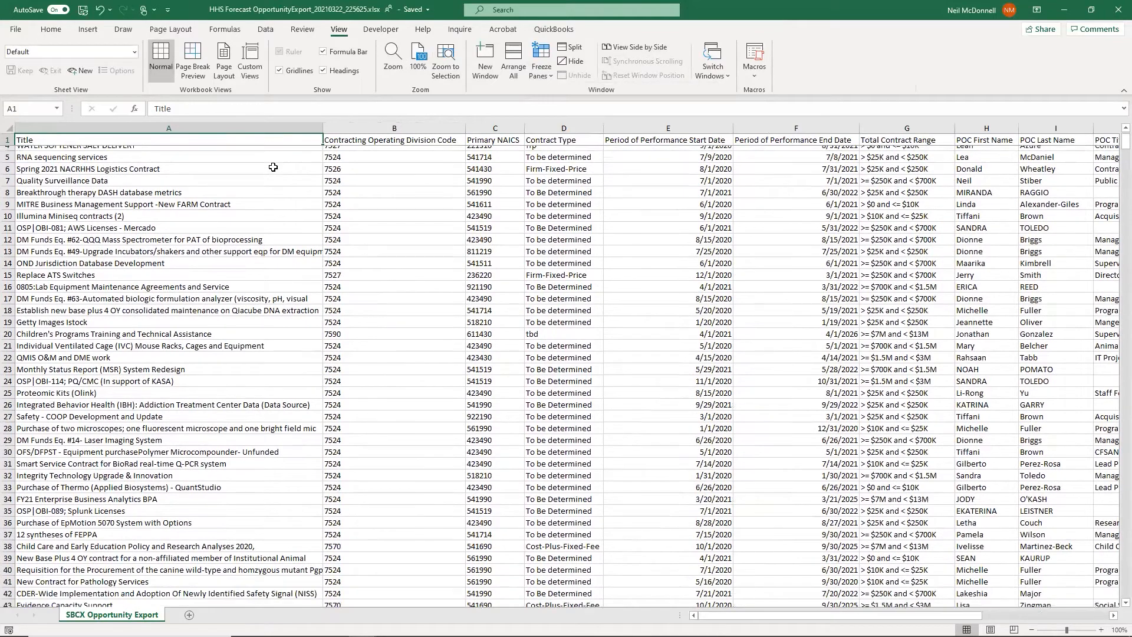
pyautogui.scroll(1, 273, 167)
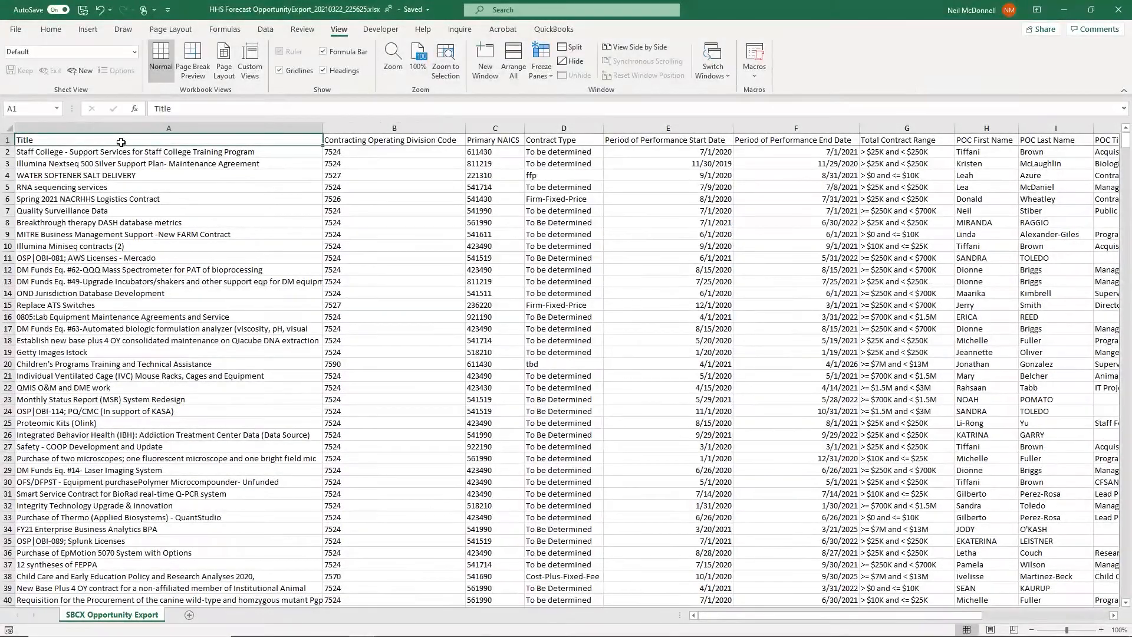
# Add filters to the header row of the opportunity list
pyautogui.click(51, 29)
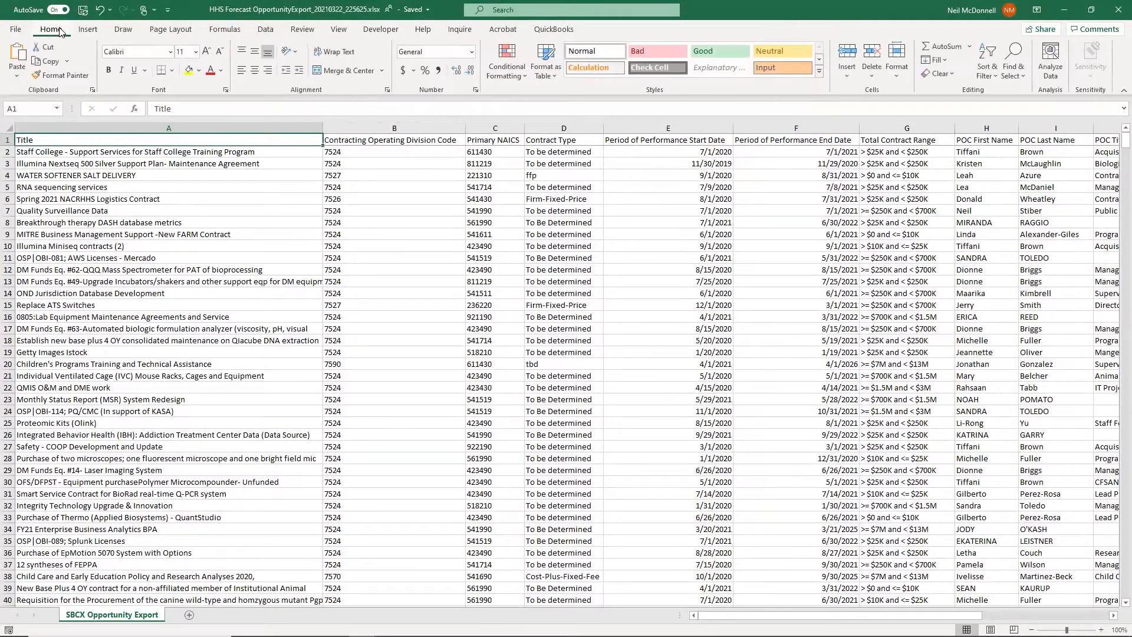
pyautogui.click(987, 70)
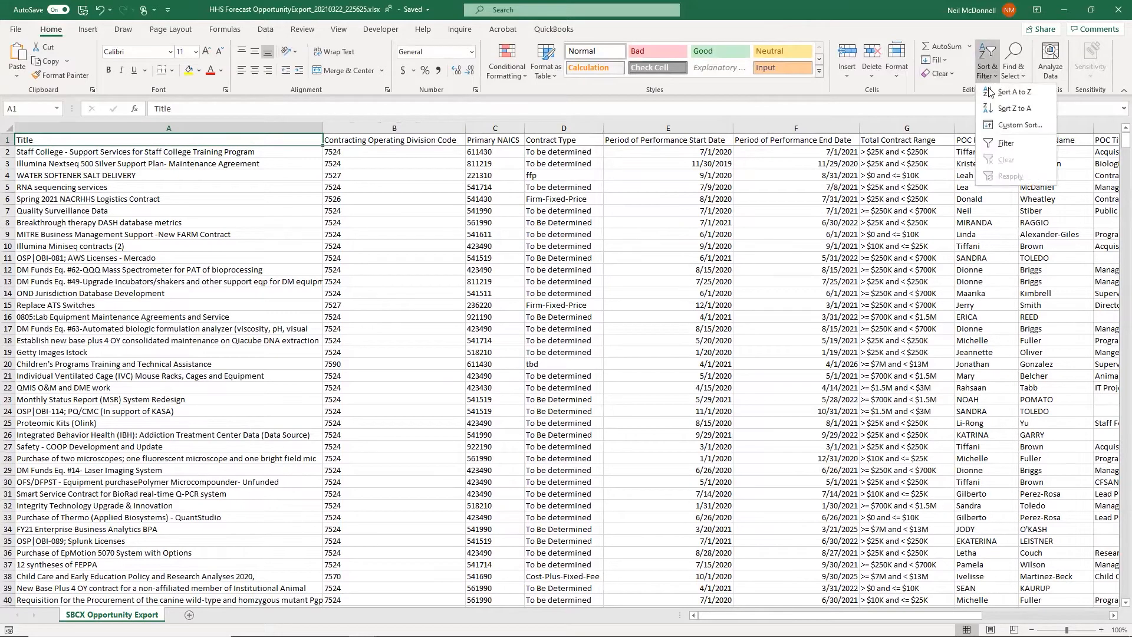
pyautogui.click(1009, 149)
pyautogui.click(282, 175)
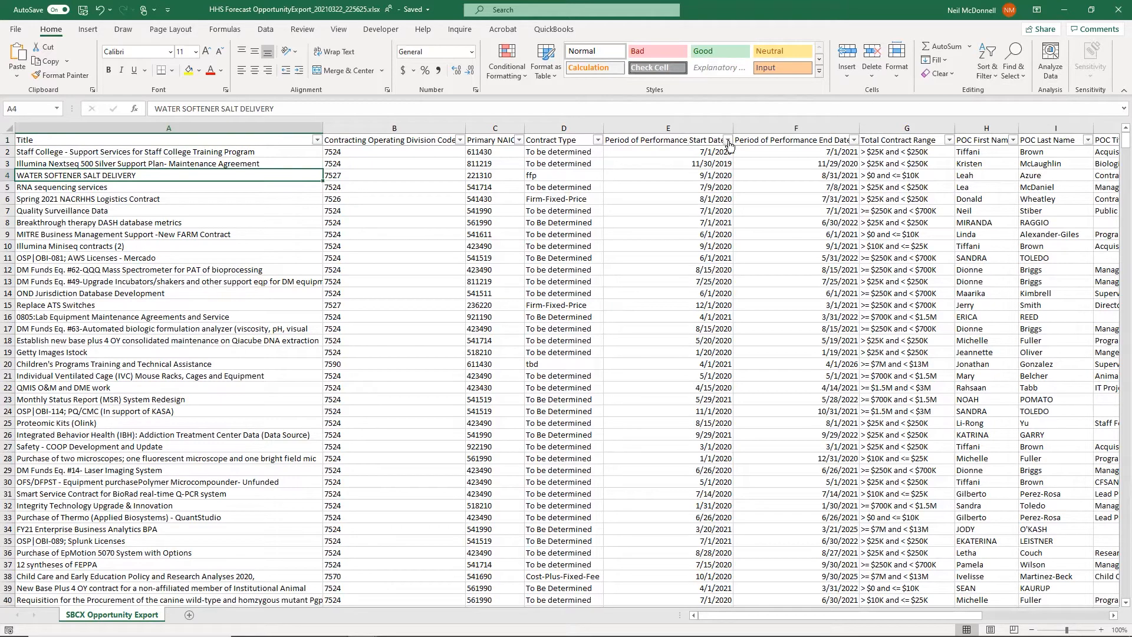
# Sort the opportunity list by Period of Performance Start Date from oldest to newest
pyautogui.click(713, 165)
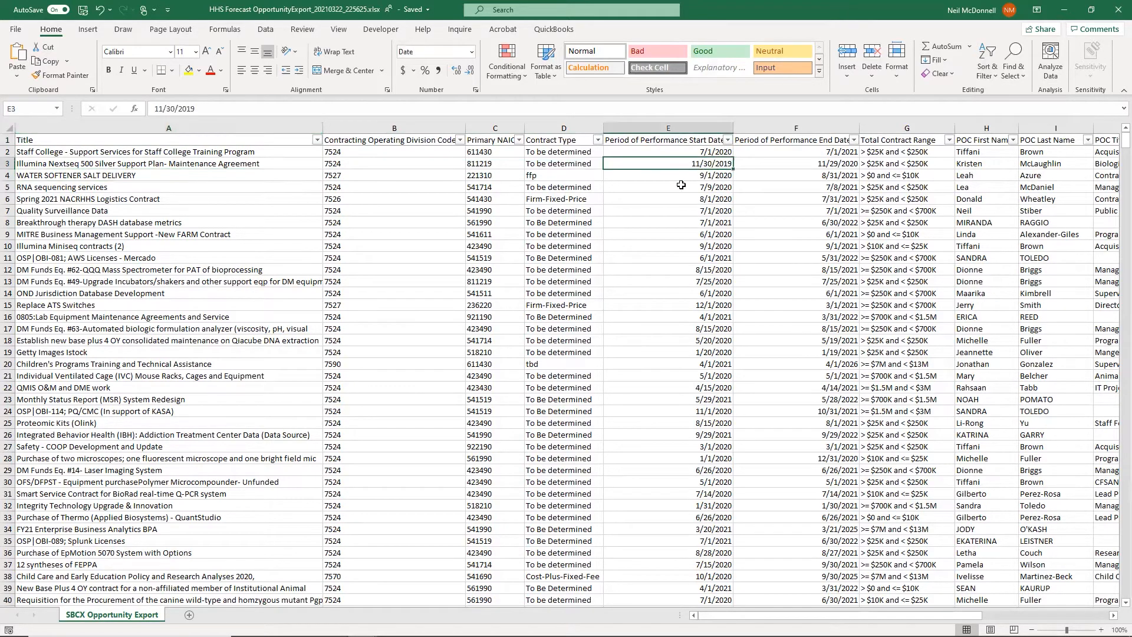
pyautogui.click(727, 140)
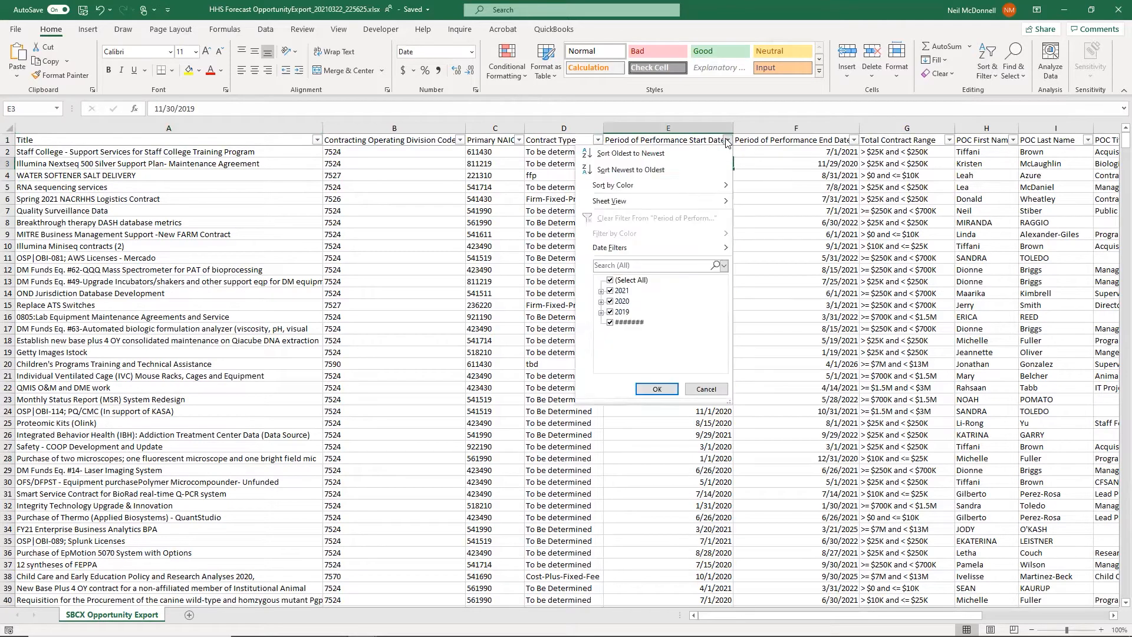
pyautogui.click(678, 154)
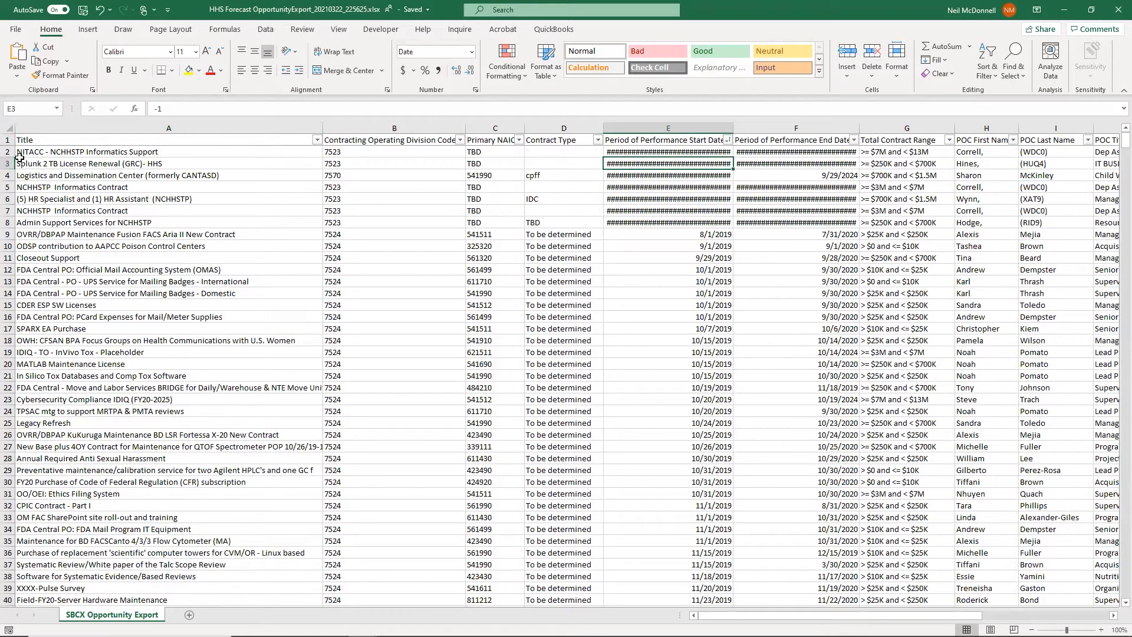
# Hide rows 2 through 795, covering the opportunities with performance start dates before 2021
pyautogui.click(8, 153)
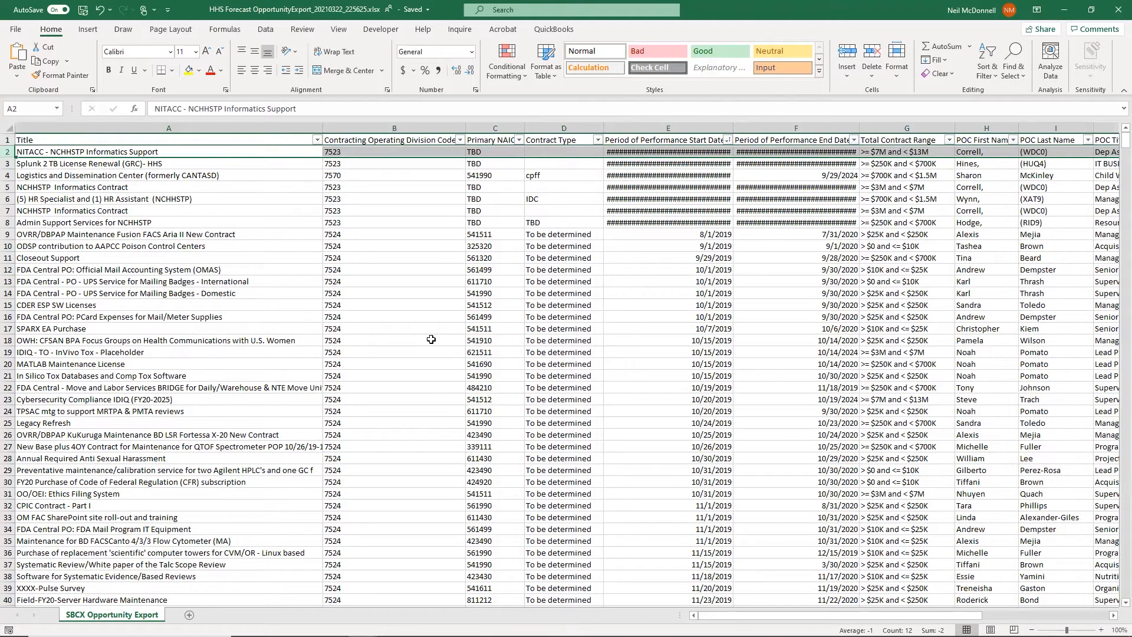
pyautogui.scroll(-20, 431, 339)
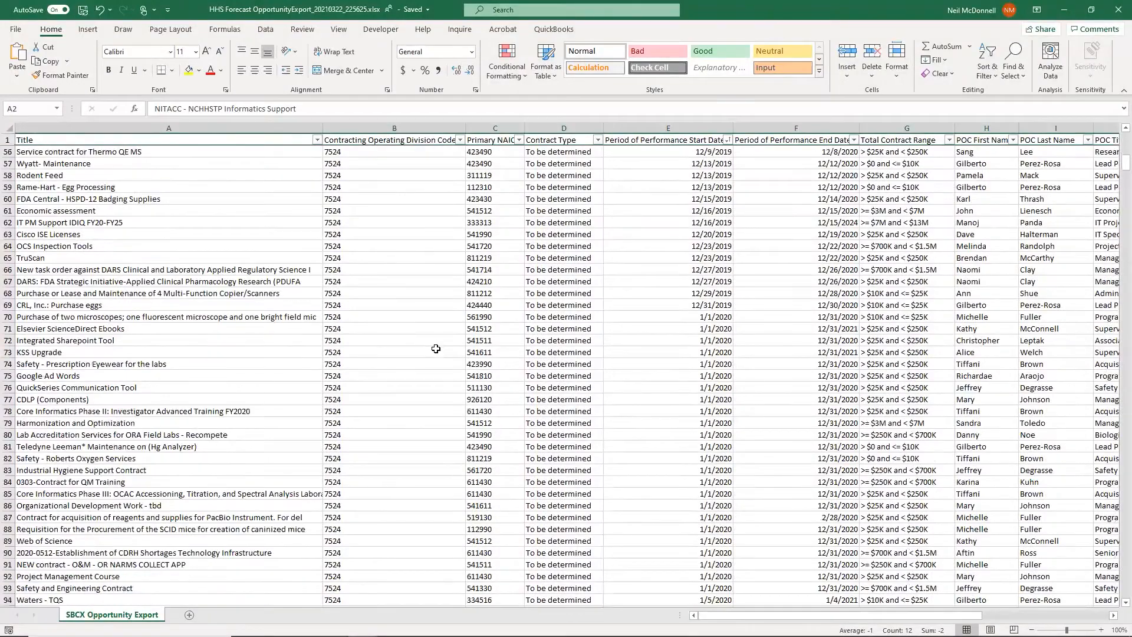
pyautogui.scroll(-20, 435, 353)
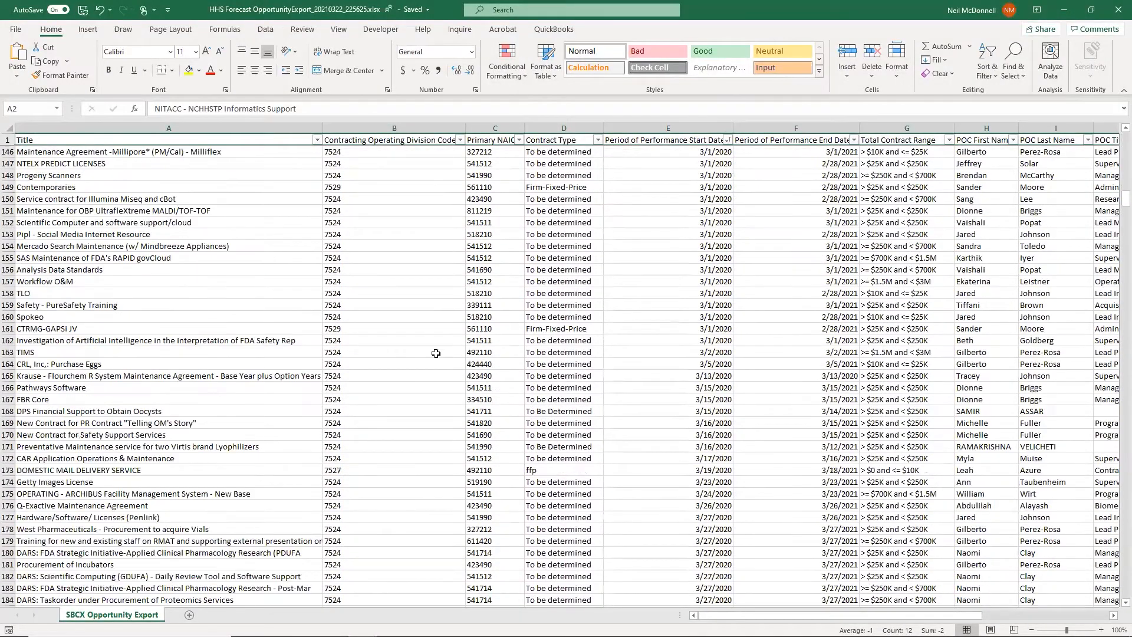
pyautogui.scroll(-20, 436, 353)
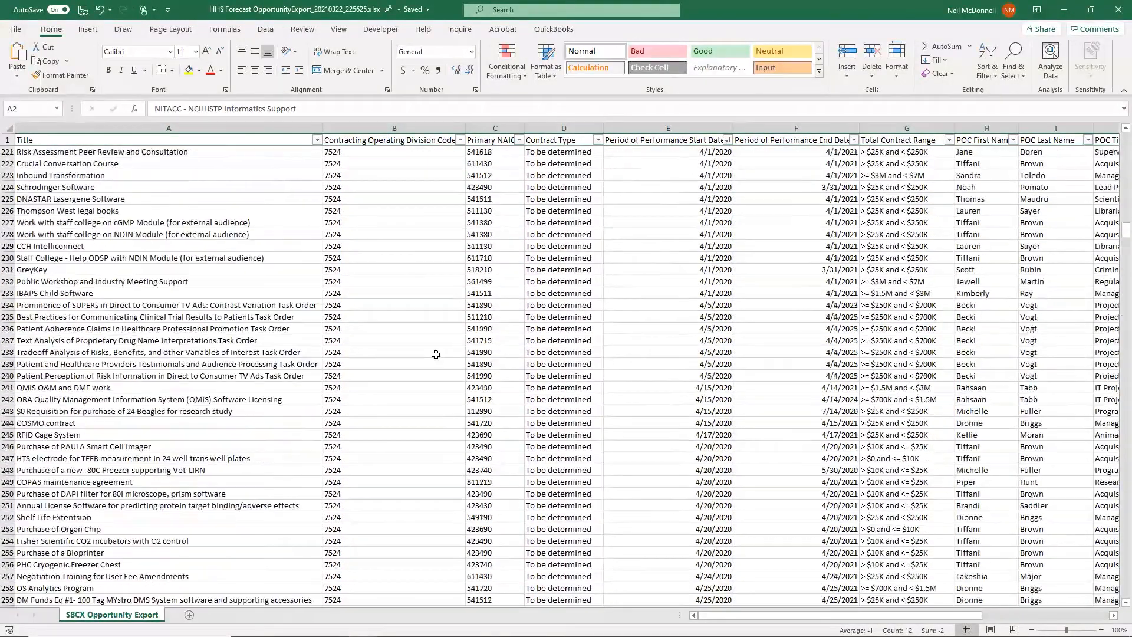
pyautogui.scroll(-20, 436, 353)
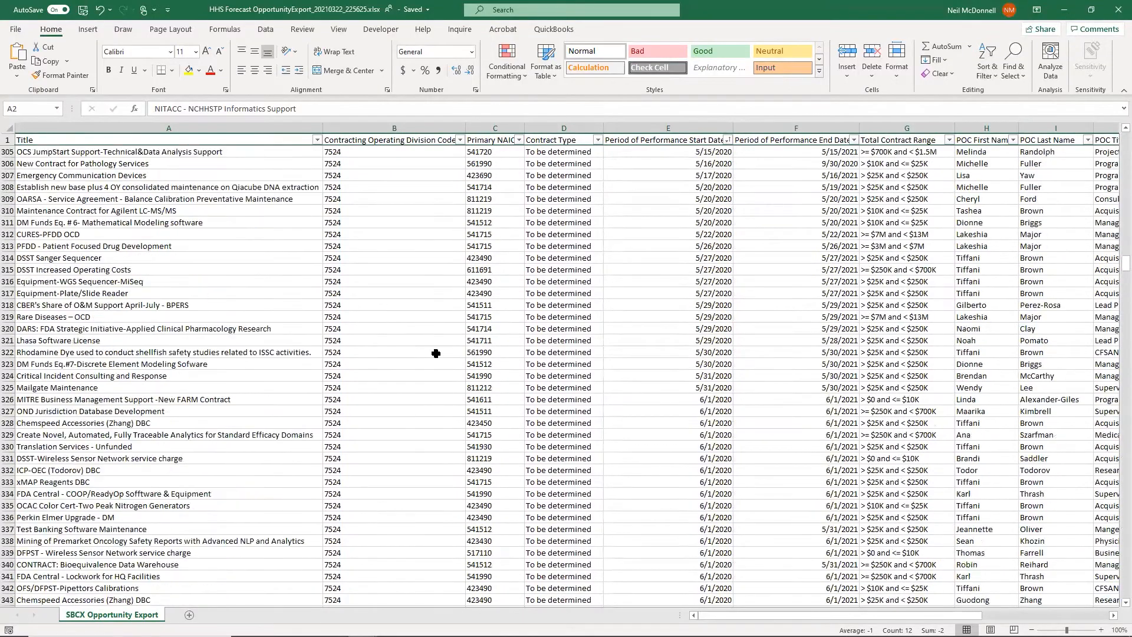
pyautogui.scroll(-20, 436, 353)
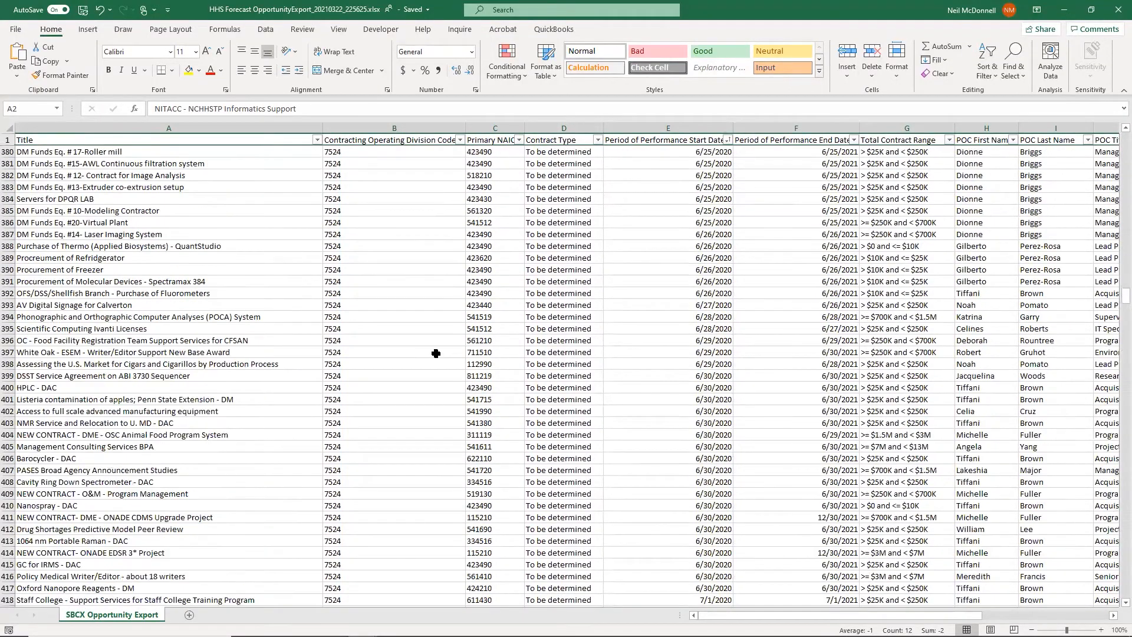
pyautogui.scroll(-20, 435, 353)
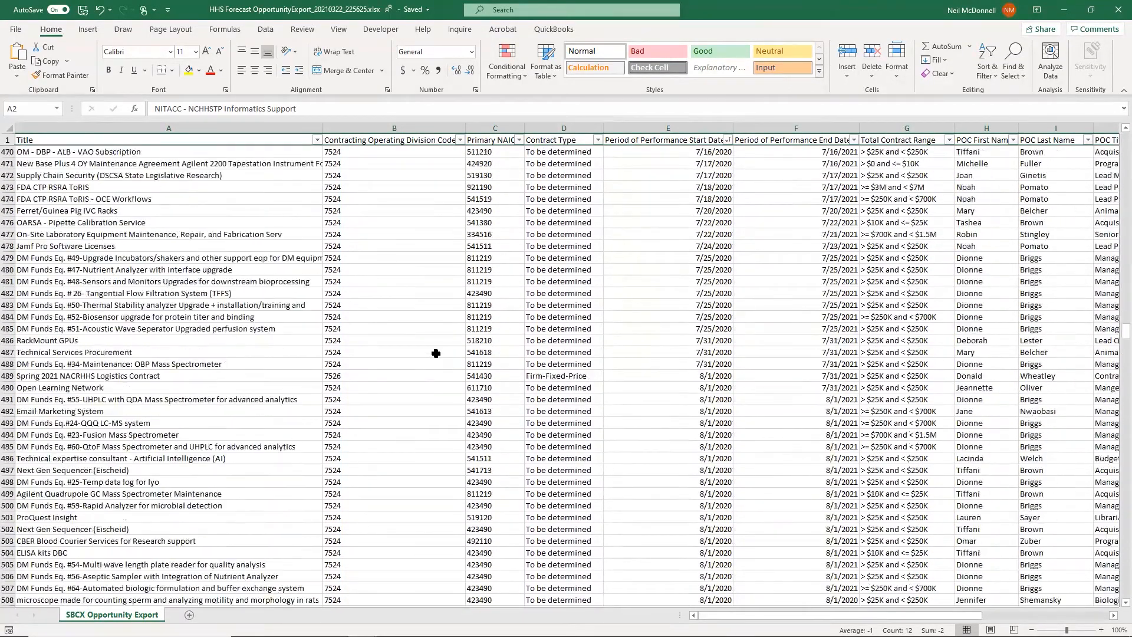
pyautogui.scroll(-20, 435, 353)
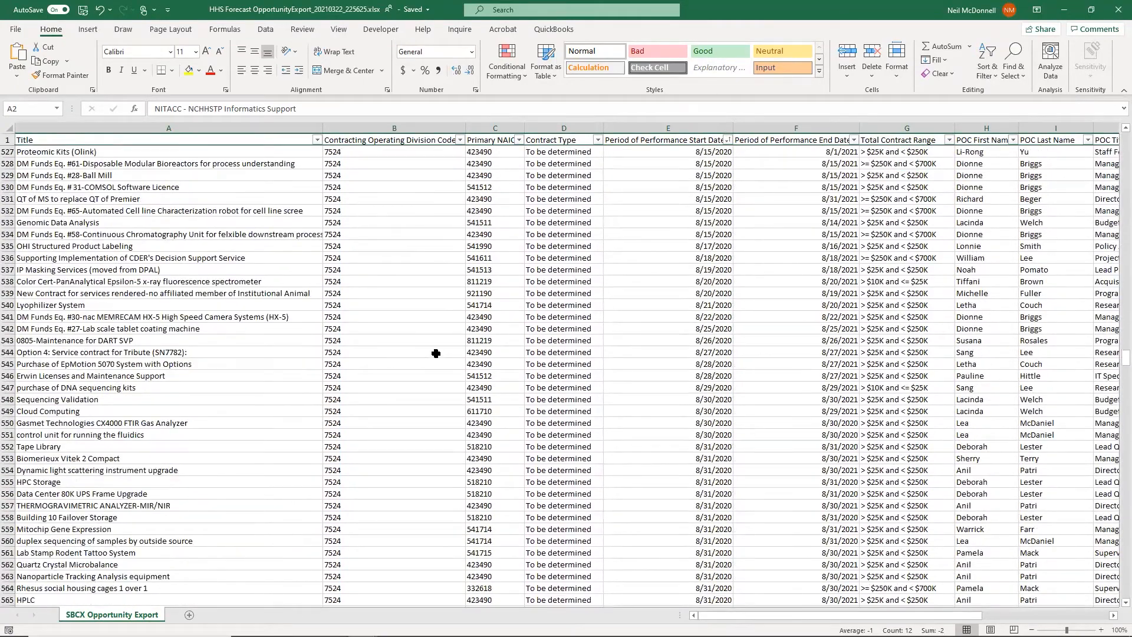
pyautogui.scroll(-8, 436, 353)
pyautogui.scroll(-20, 436, 353)
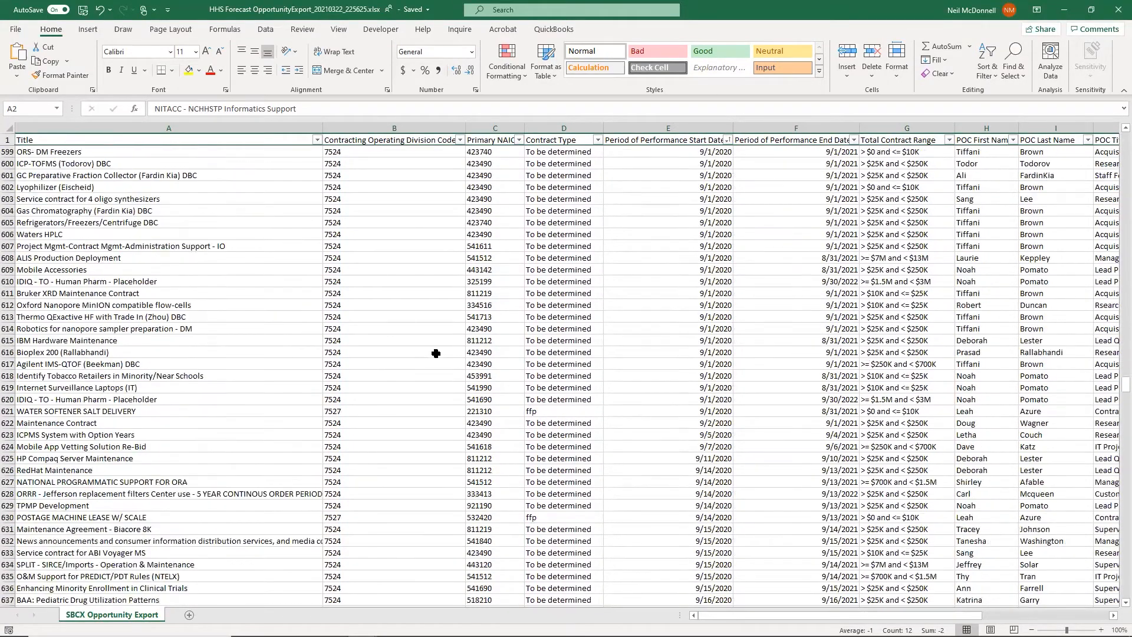
pyautogui.scroll(-20, 436, 353)
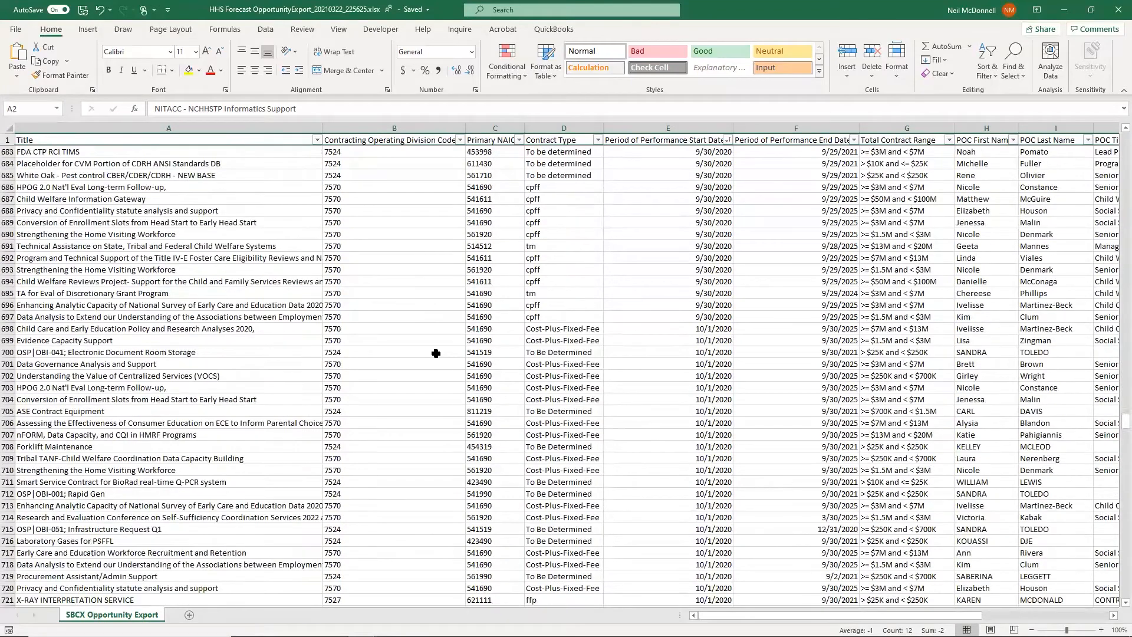
pyautogui.scroll(-8, 436, 353)
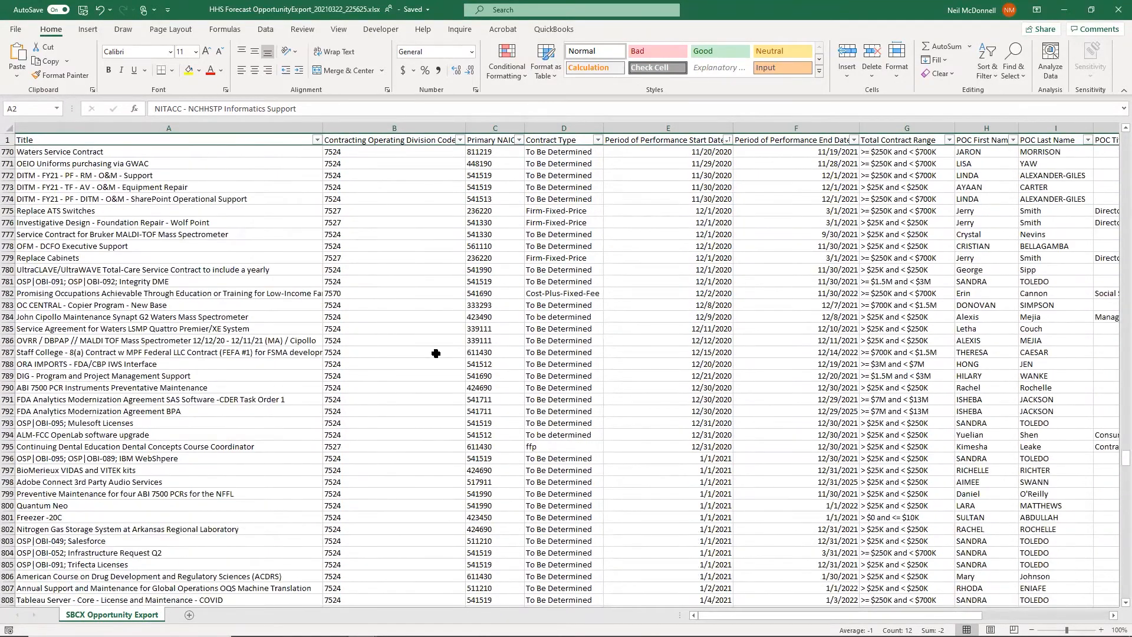
pyautogui.keyDown('shift'); pyautogui.click(9, 435); pyautogui.keyUp('shift')
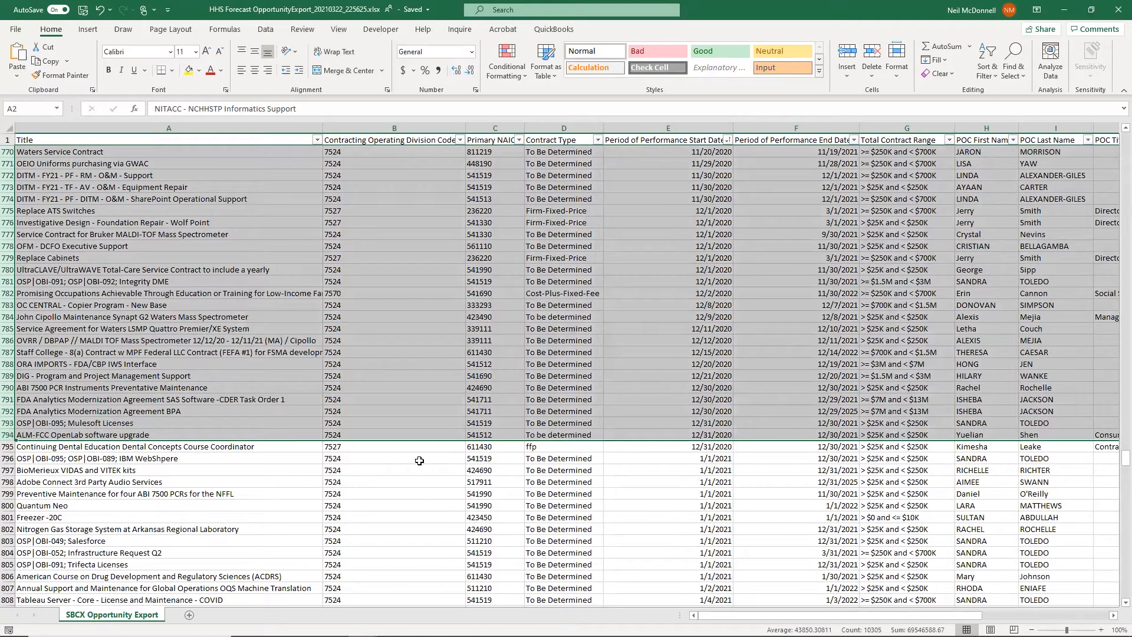
pyautogui.keyDown('shift'); pyautogui.click(9, 446); pyautogui.keyUp('shift')
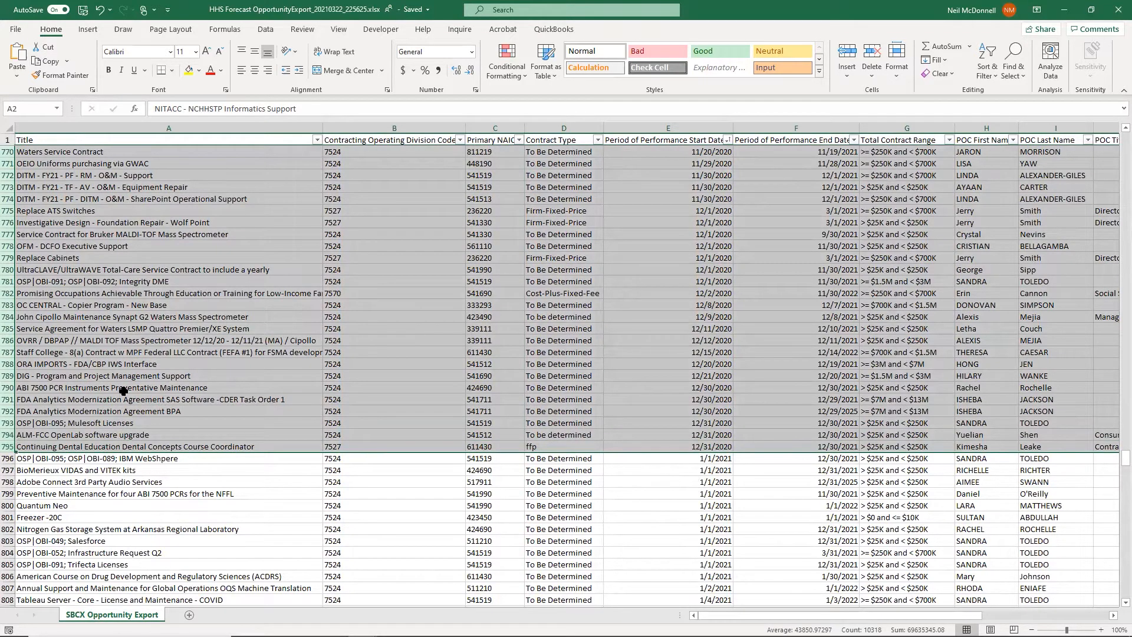
pyautogui.rightClick(9, 330)
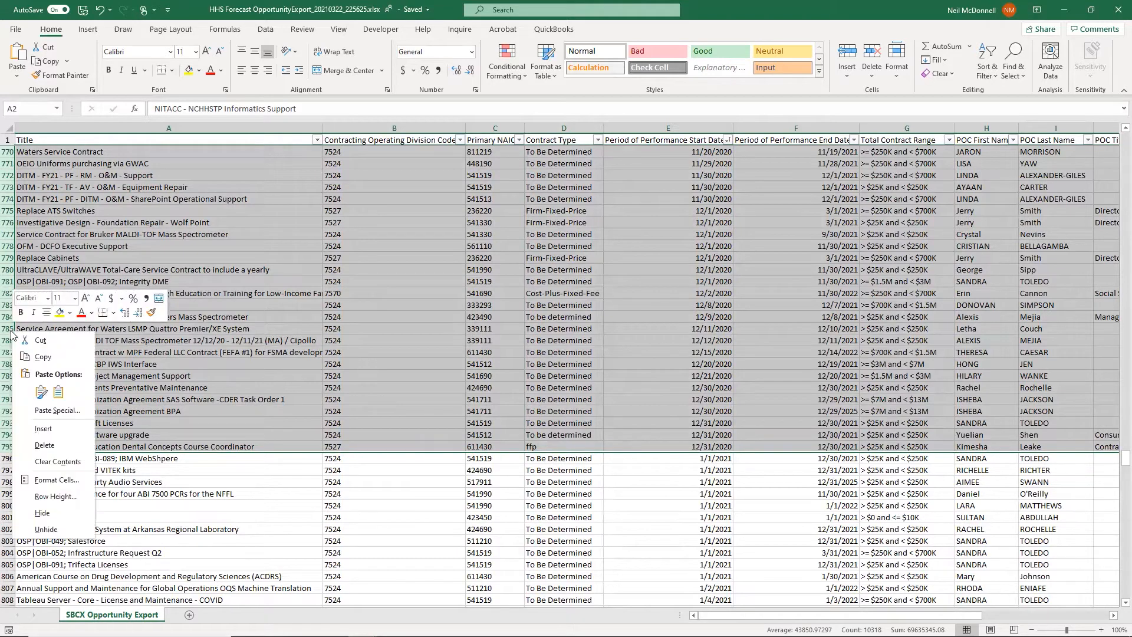
pyautogui.click(52, 514)
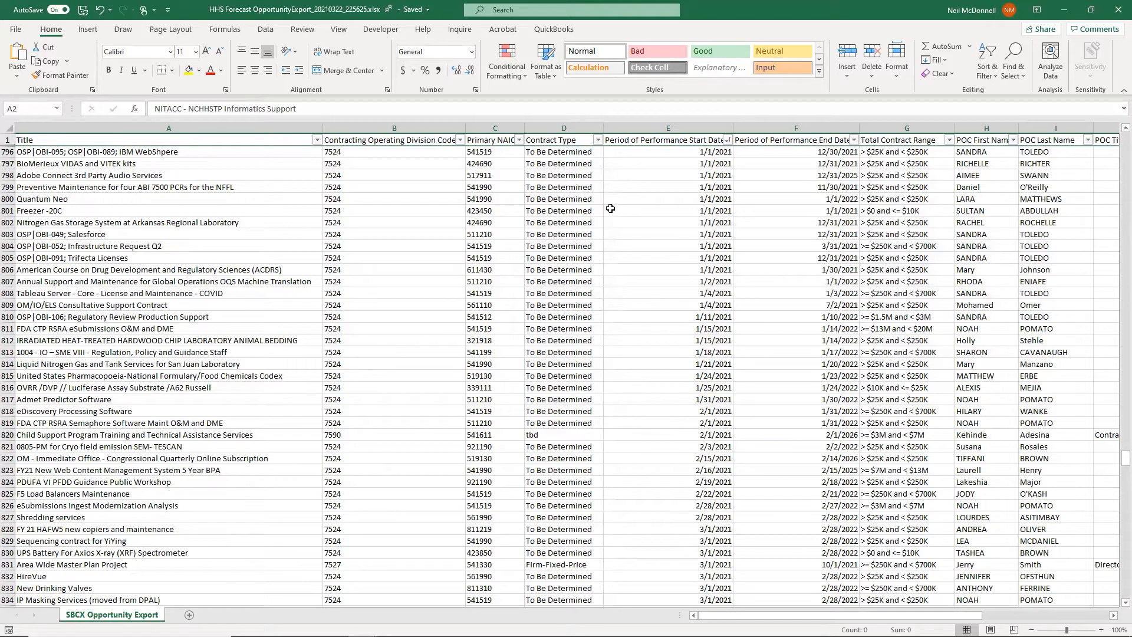
# Check the filter values of the Contract Type column and hide that column
pyautogui.click(598, 140)
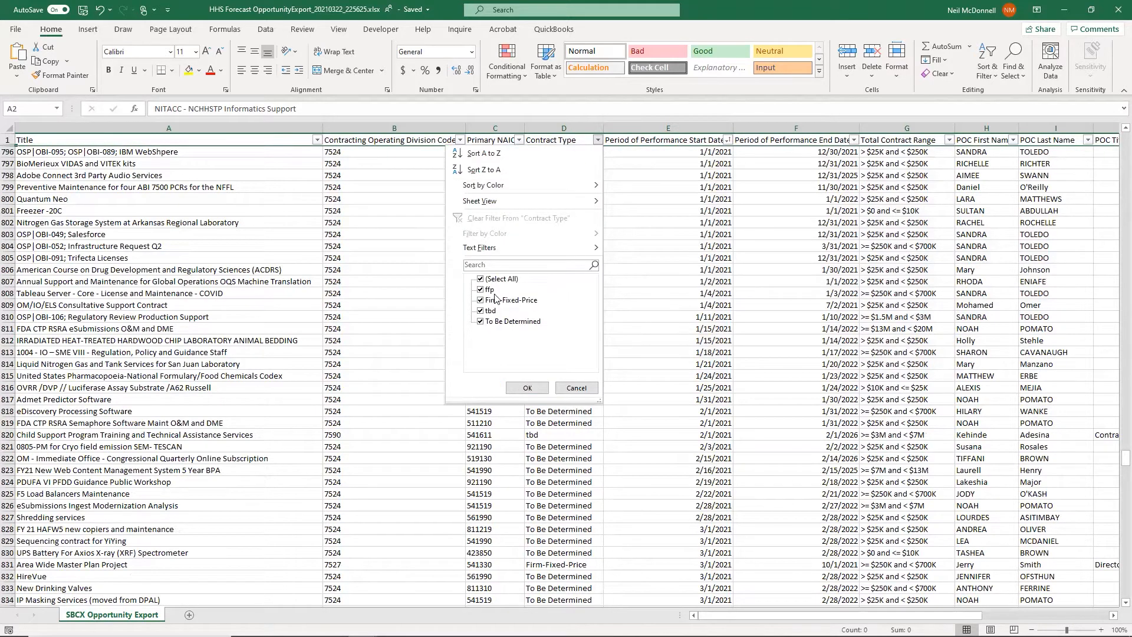
pyautogui.click(576, 388)
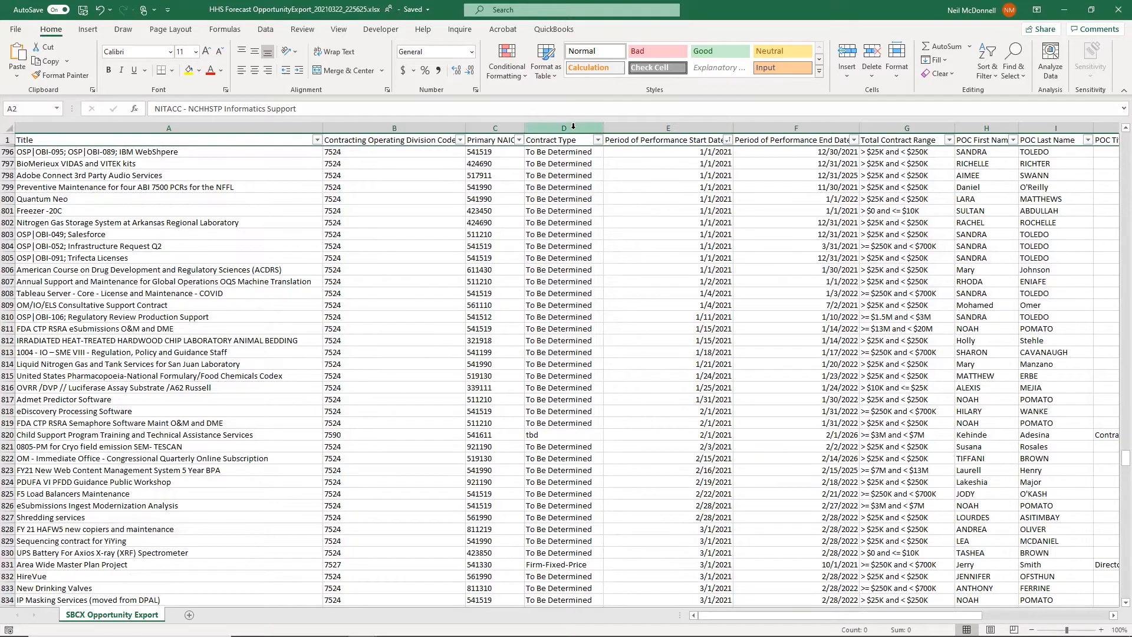
pyautogui.click(575, 129)
pyautogui.rightClick(575, 131)
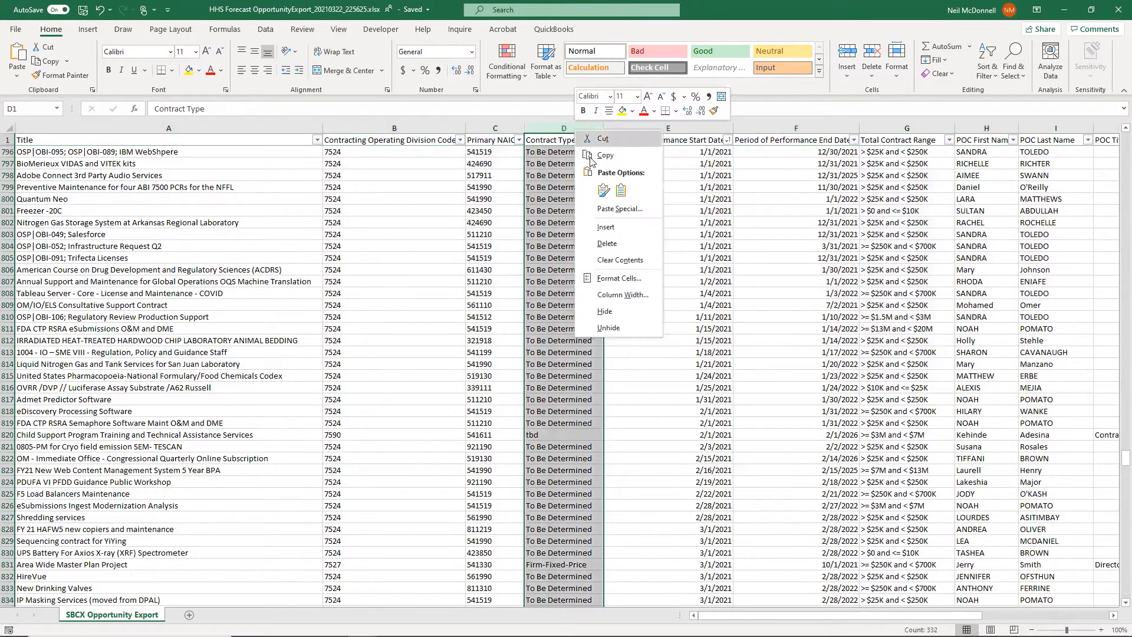
pyautogui.click(614, 313)
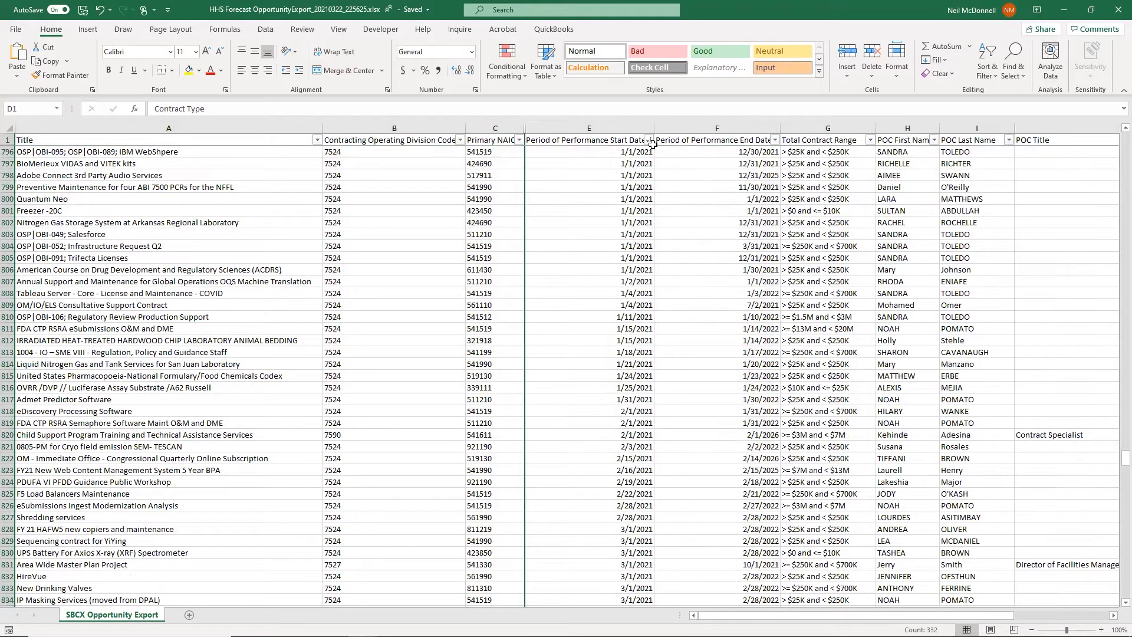
# Shorten the Period of Performance Start Date header to "POP Start Date"
pyautogui.doubleClick(607, 141)
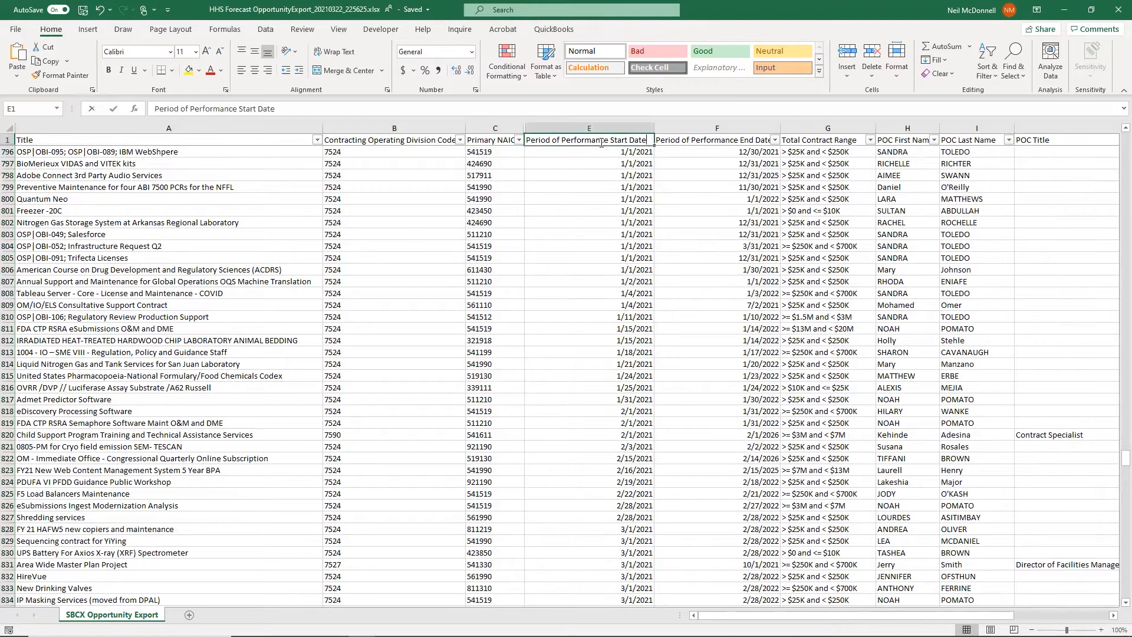
pyautogui.moveTo(610, 143); pyautogui.dragTo(519, 140)
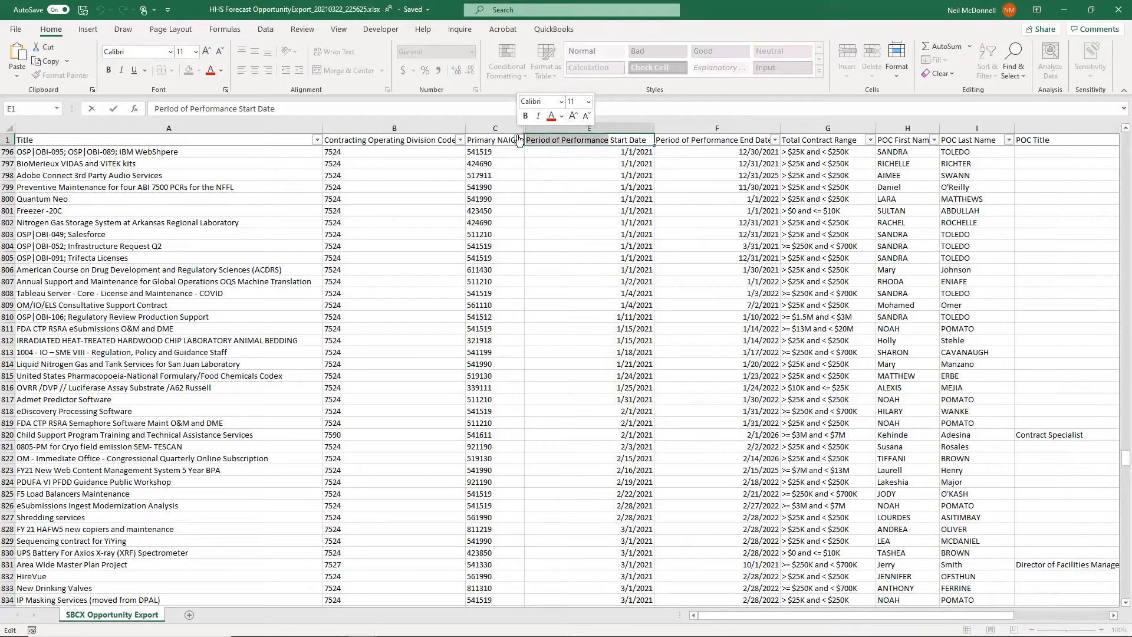
pyautogui.write('POP')
pyautogui.press('Return')
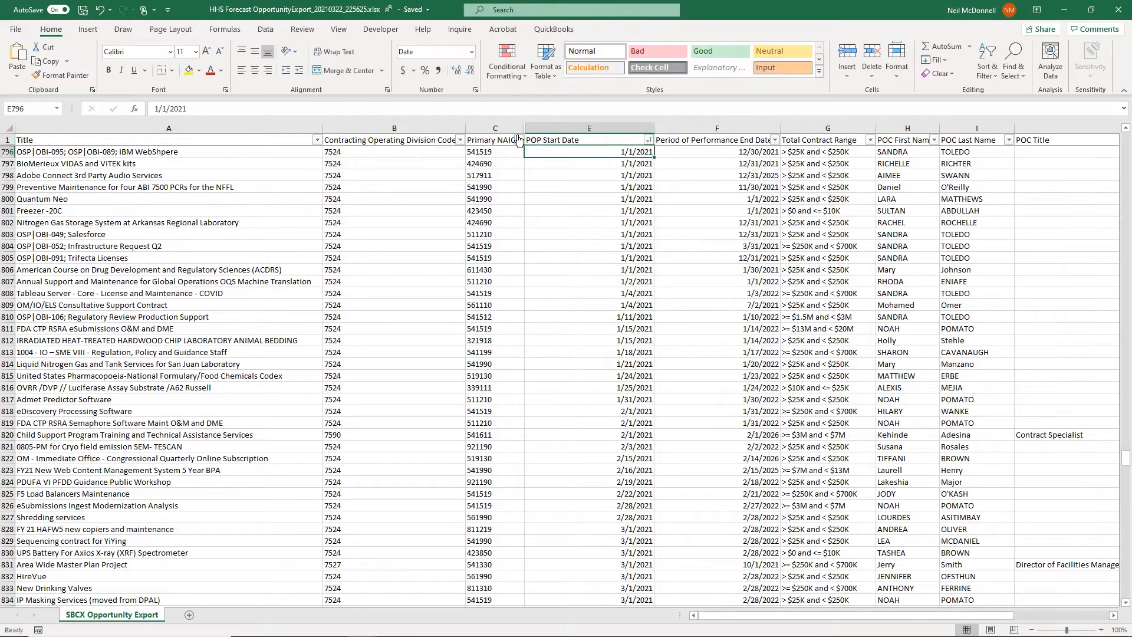
# Shorten the Period of Performance End Date header to "POP End Date" and auto-fit the widths of both POP date columns
pyautogui.click(743, 143)
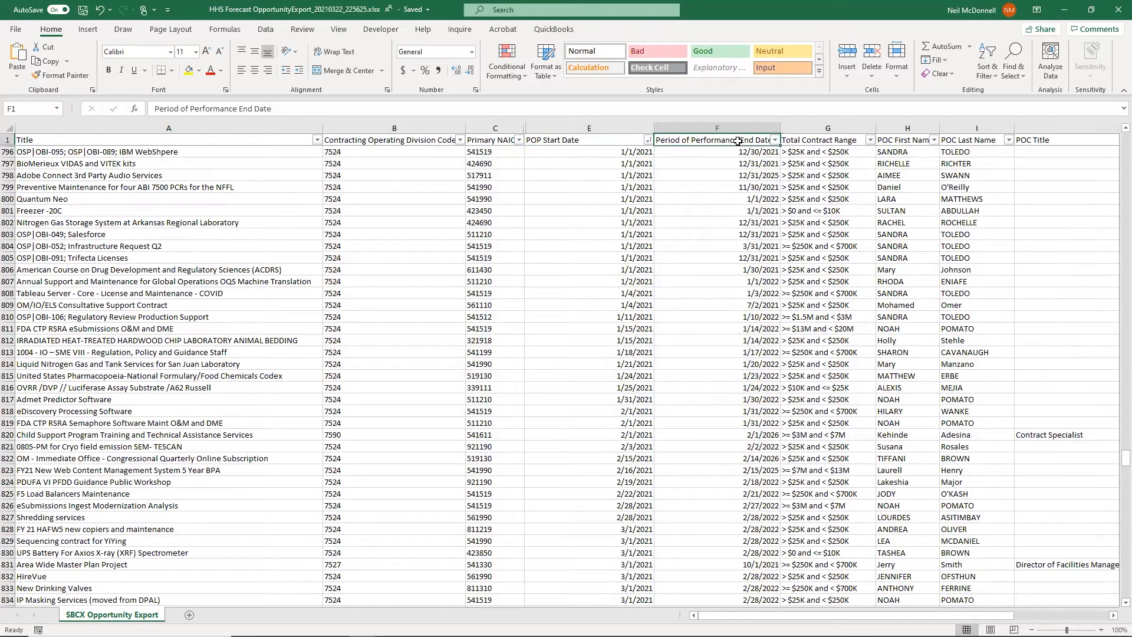
pyautogui.doubleClick(737, 142)
pyautogui.moveTo(738, 141); pyautogui.dragTo(631, 139)
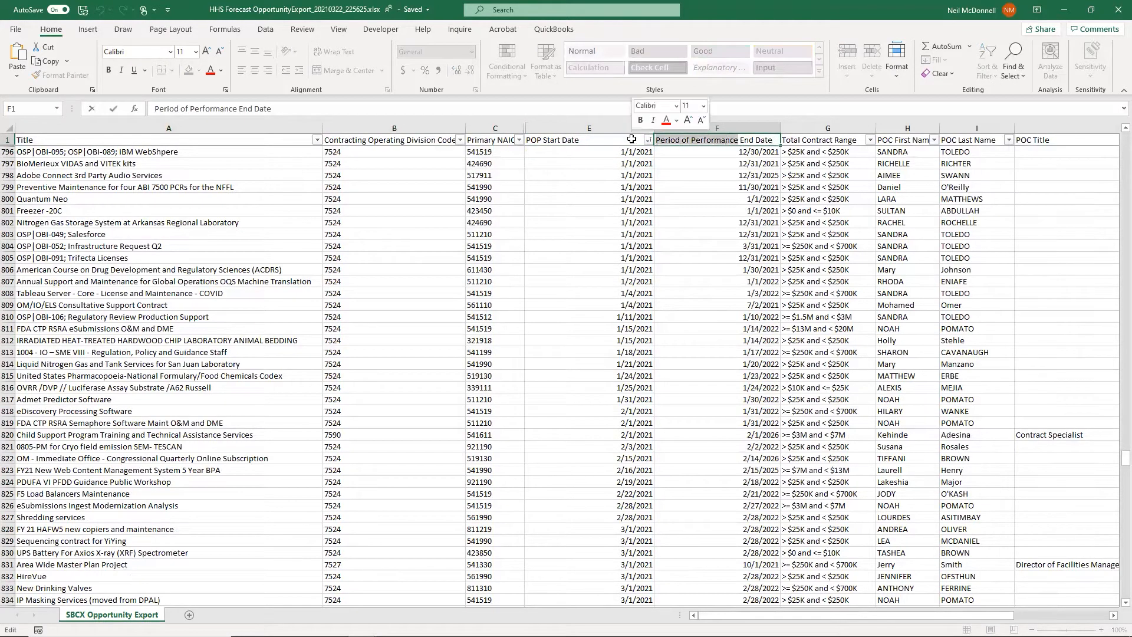
pyautogui.write('POO')
pyautogui.press('BackSpace')
pyautogui.write('P')
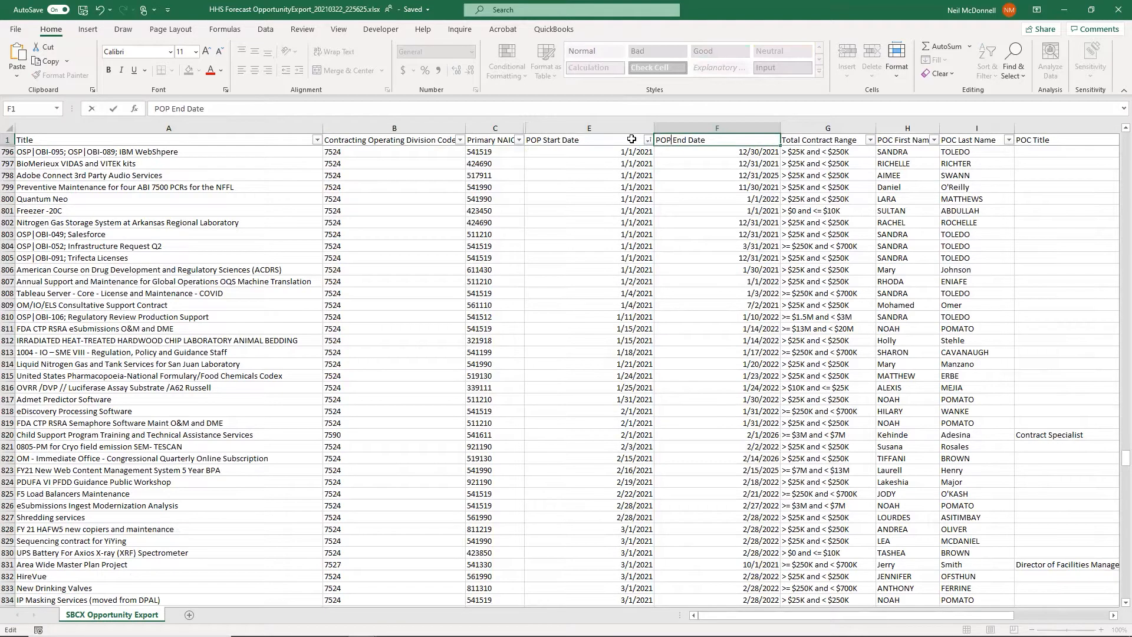
pyautogui.press('Return')
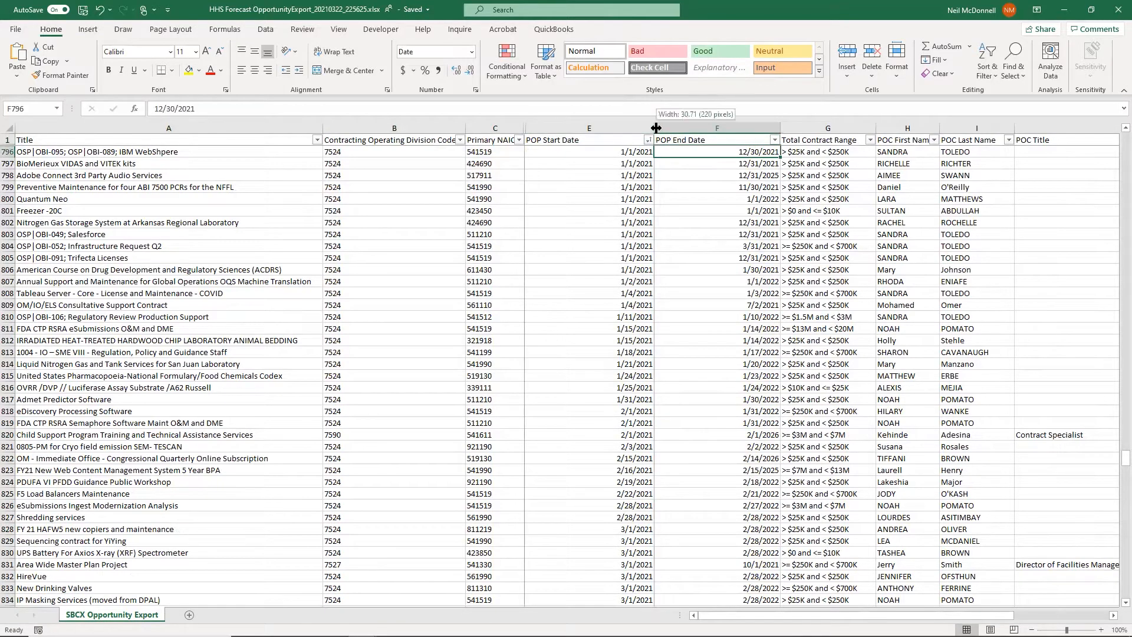
pyautogui.doubleClick(654, 128)
pyautogui.doubleClick(718, 128)
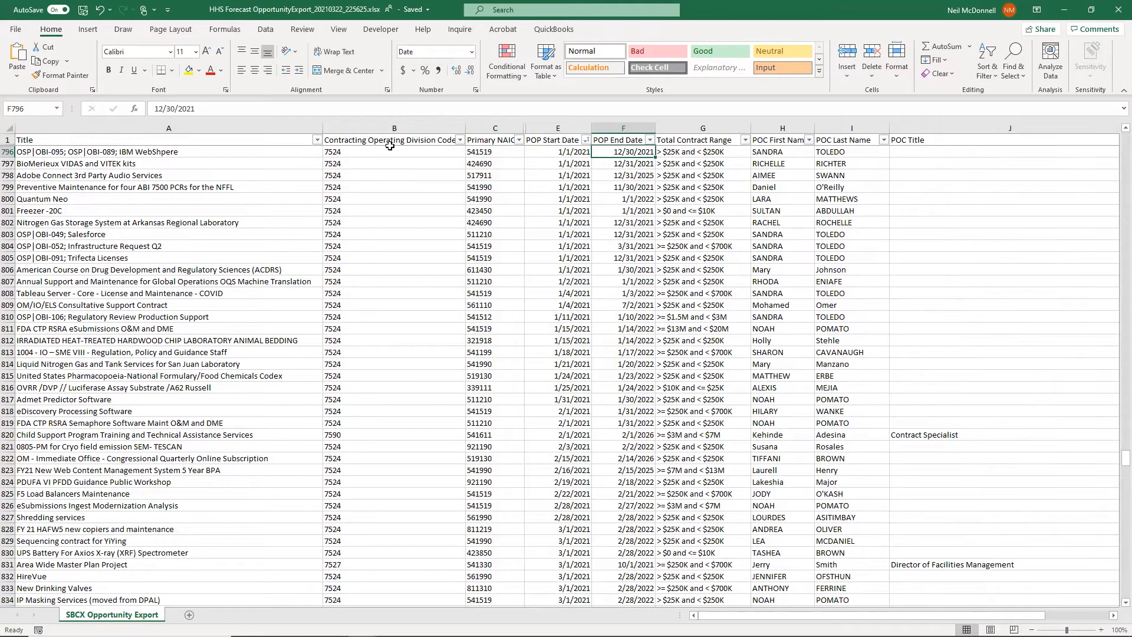
# Hide the Contracting Operating Division Code column and narrow the POC Title and POC Agency columns
pyautogui.click(414, 136)
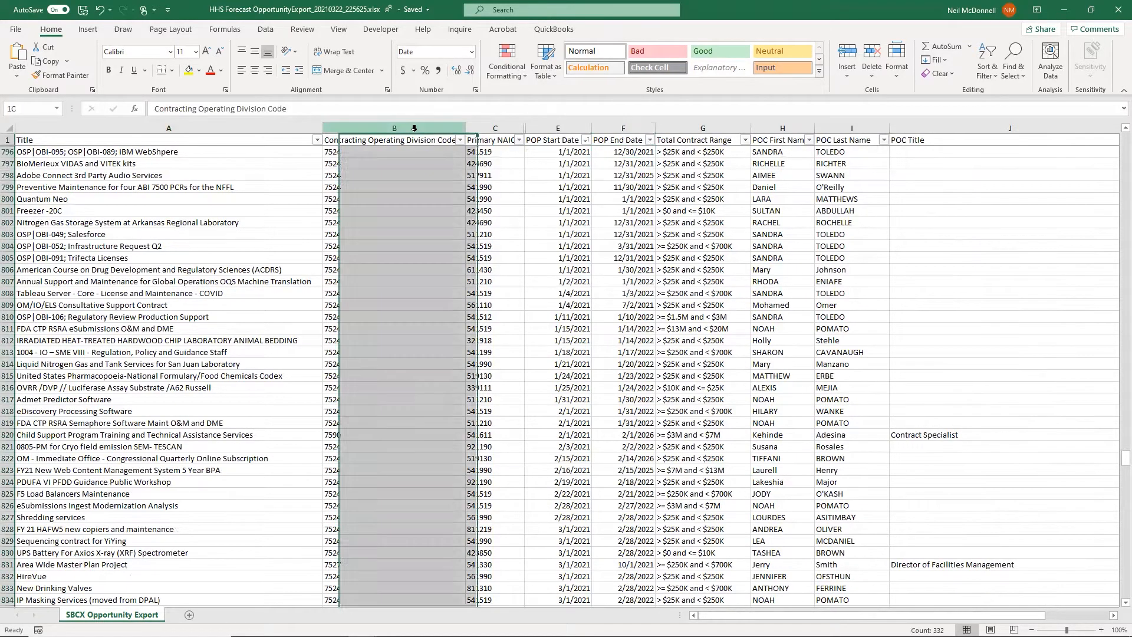
pyautogui.rightClick(415, 135)
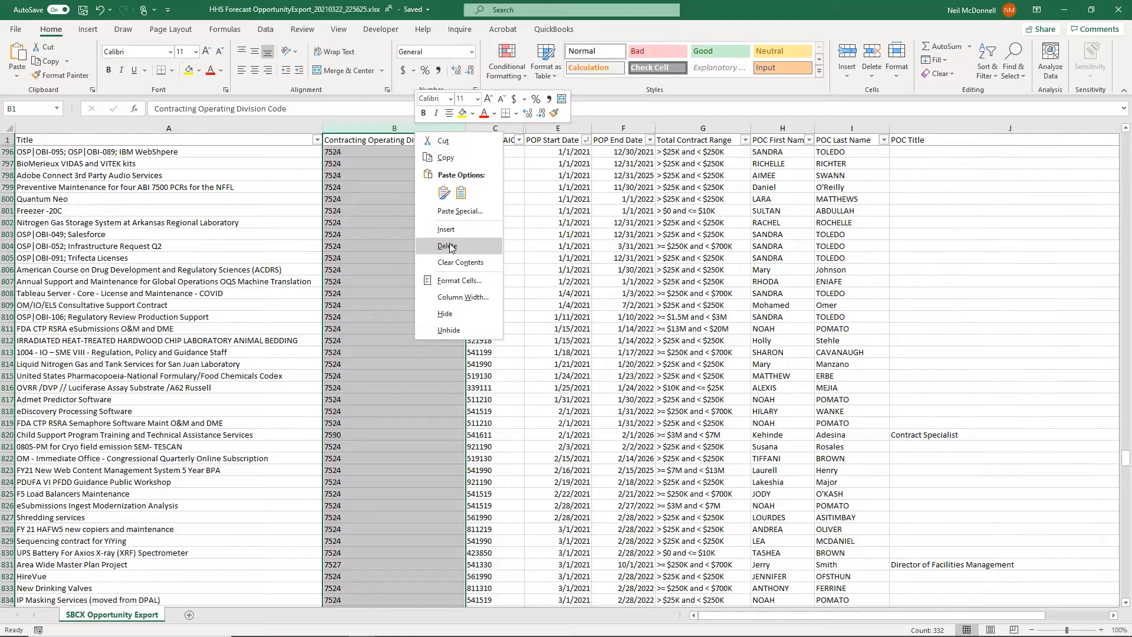
pyautogui.click(468, 318)
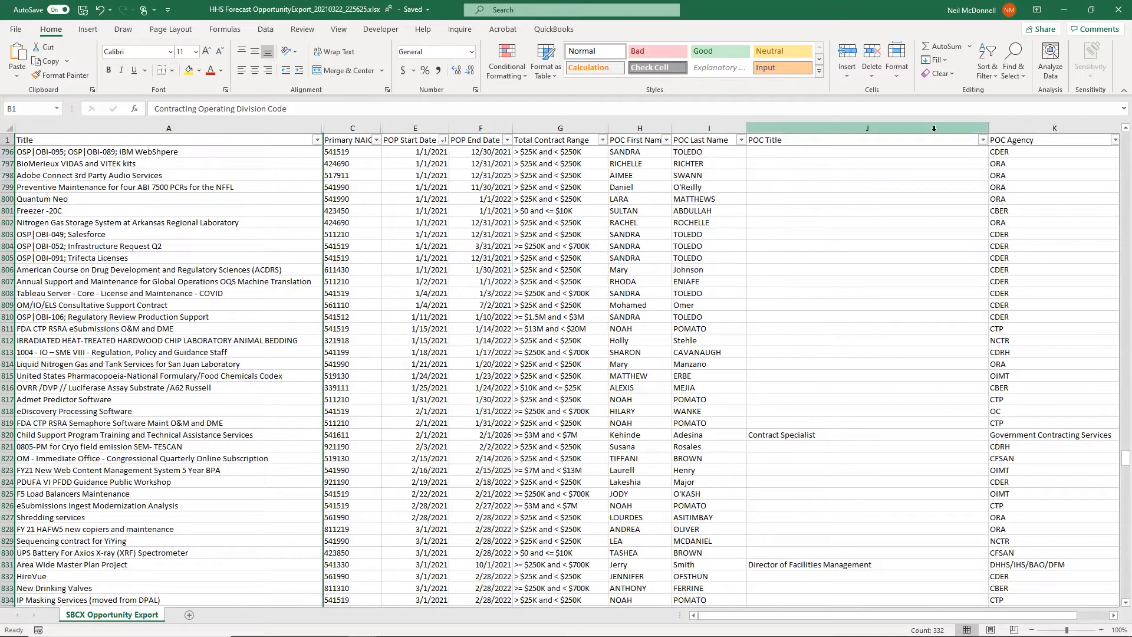
pyautogui.moveTo(989, 126); pyautogui.dragTo(826, 126)
pyautogui.moveTo(959, 129); pyautogui.dragTo(927, 130)
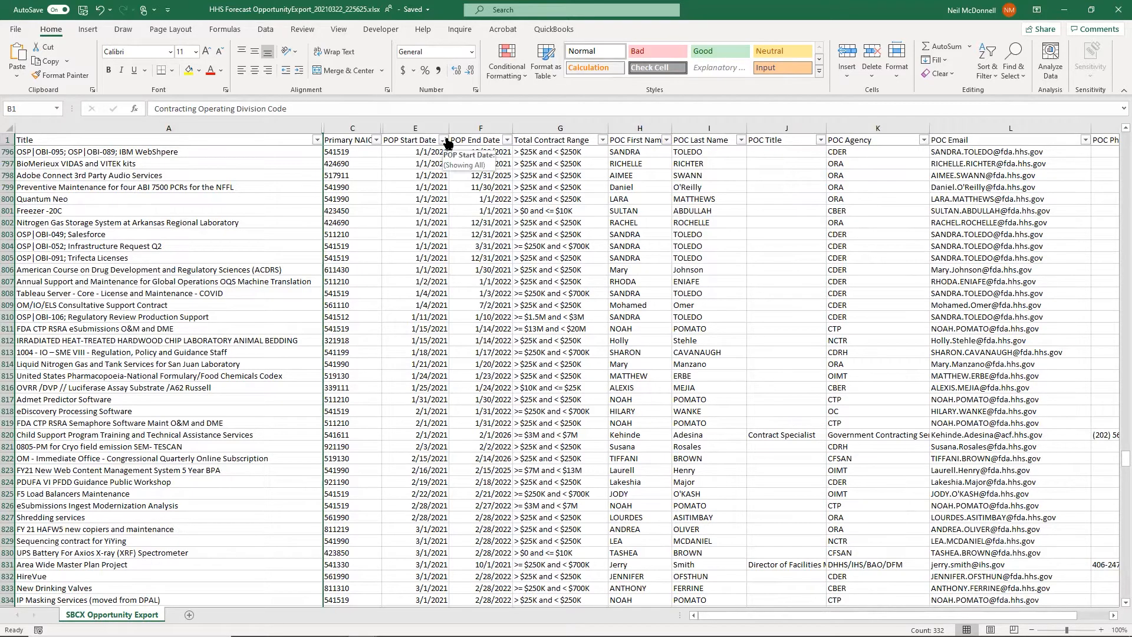
# Sort the opportunity list by Primary NAICS from A to Z and widen the Title column to fit the long titles
pyautogui.click(376, 142)
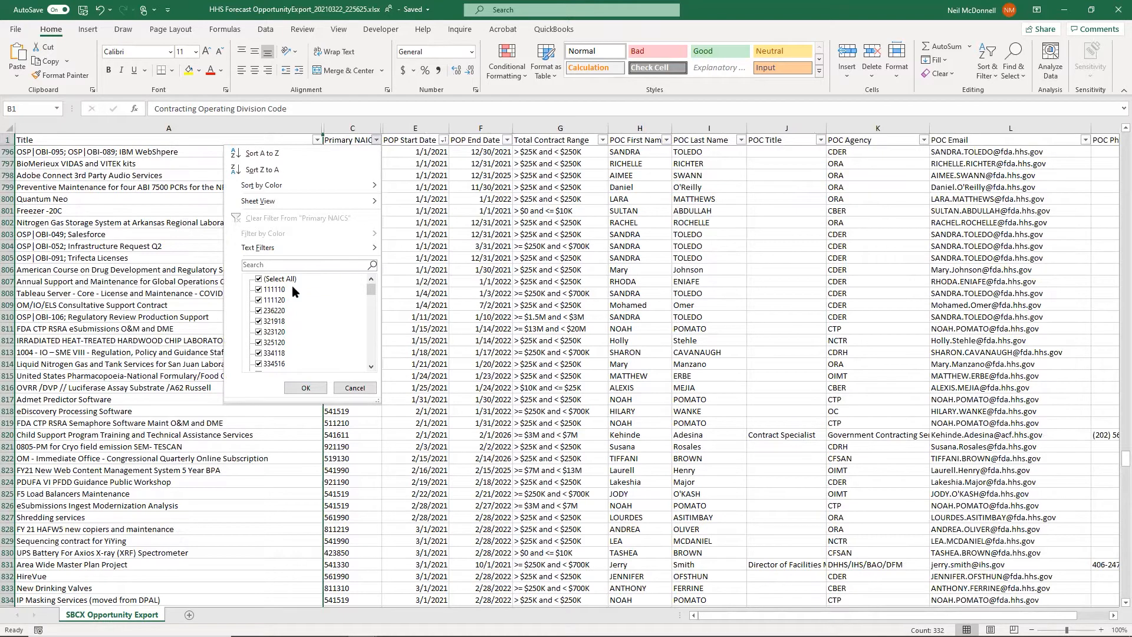
pyautogui.click(282, 154)
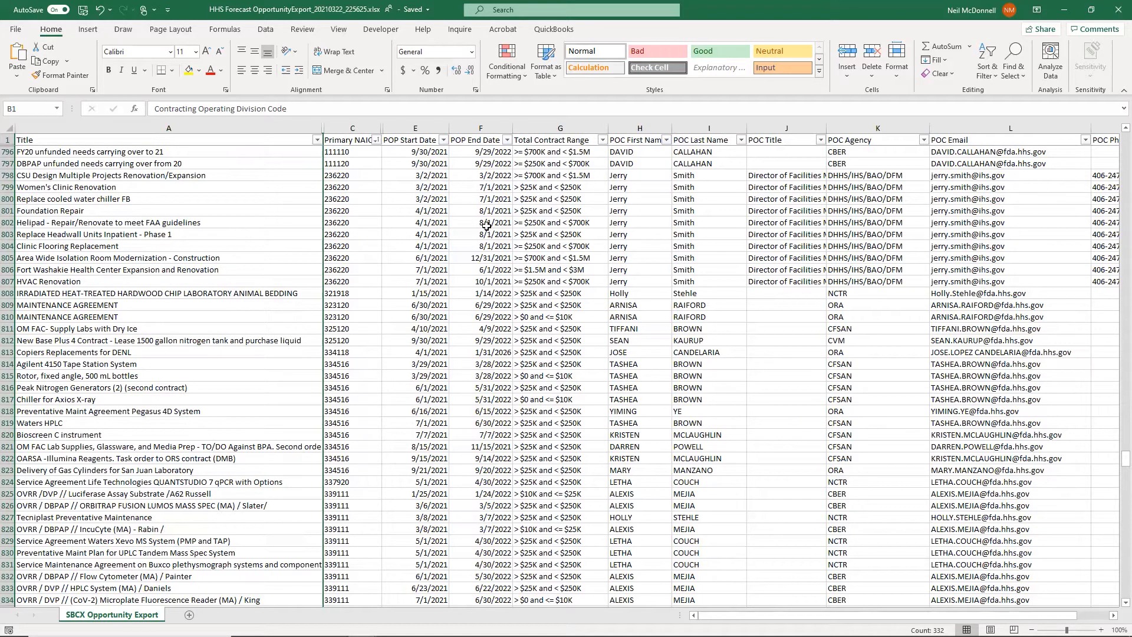
pyautogui.moveTo(323, 128); pyautogui.dragTo(364, 128)
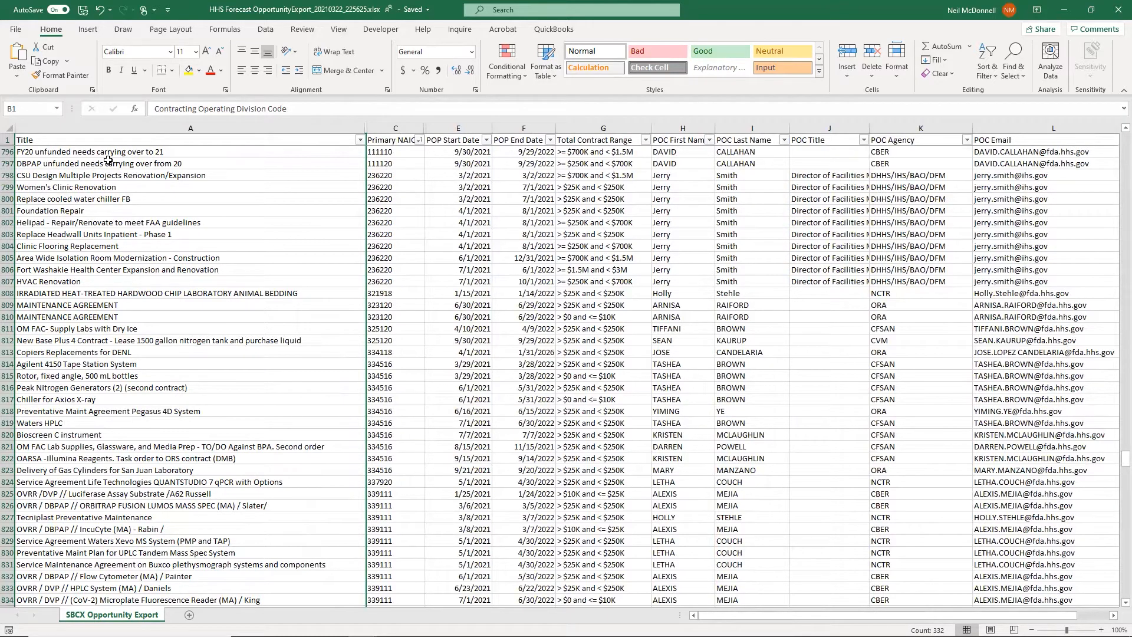
# Filter the POP Start Date column to exclude January 2021
pyautogui.click(486, 141)
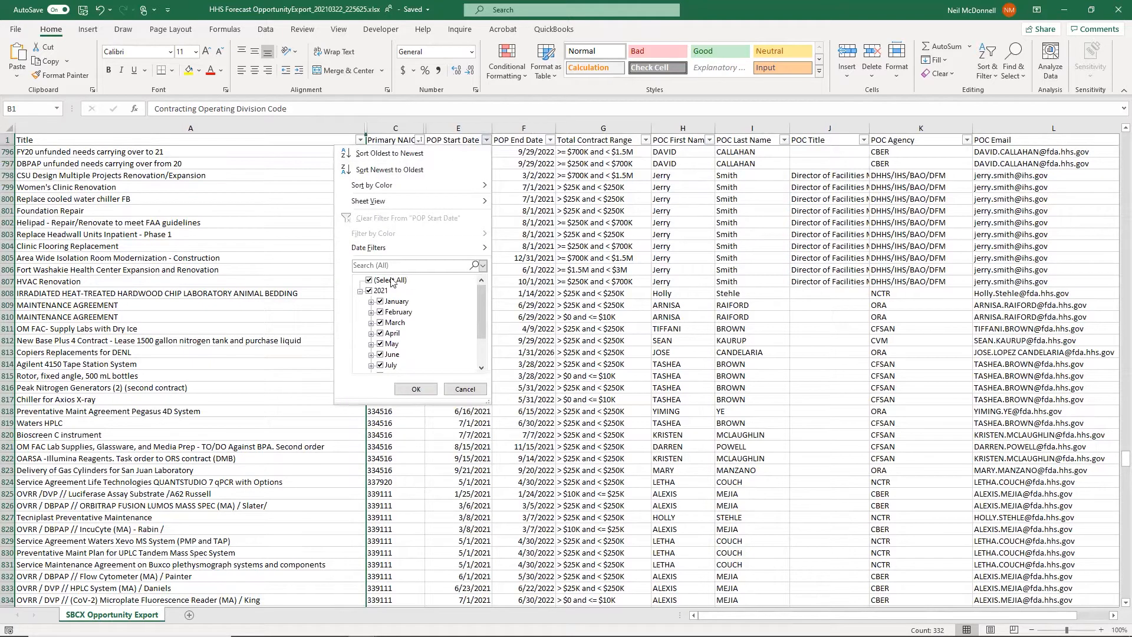
pyautogui.click(380, 302)
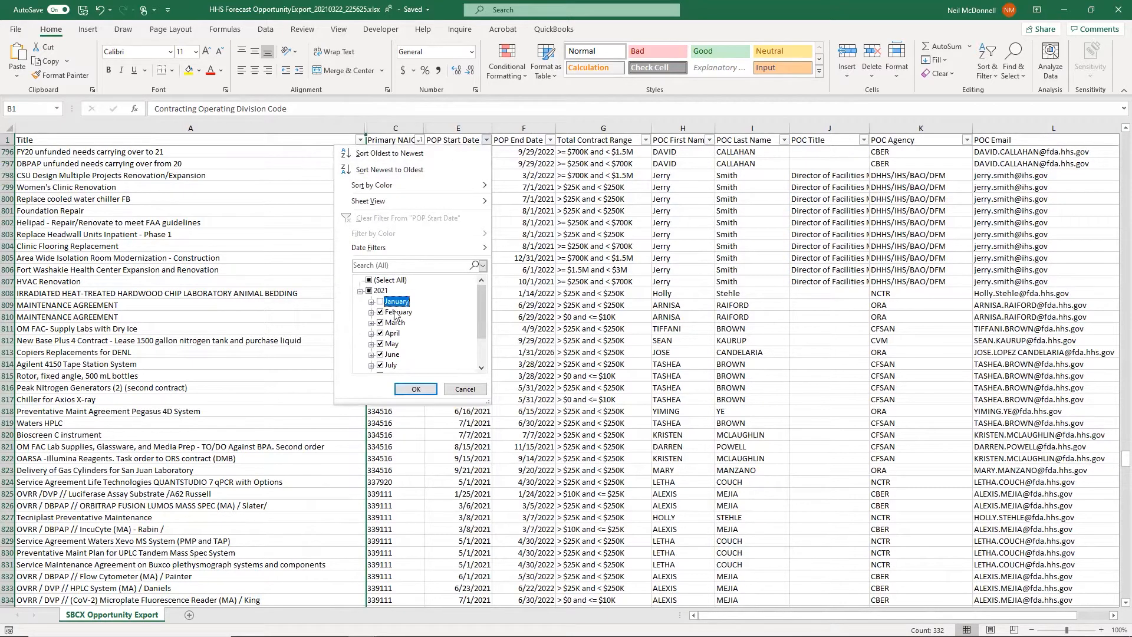
pyautogui.click(416, 390)
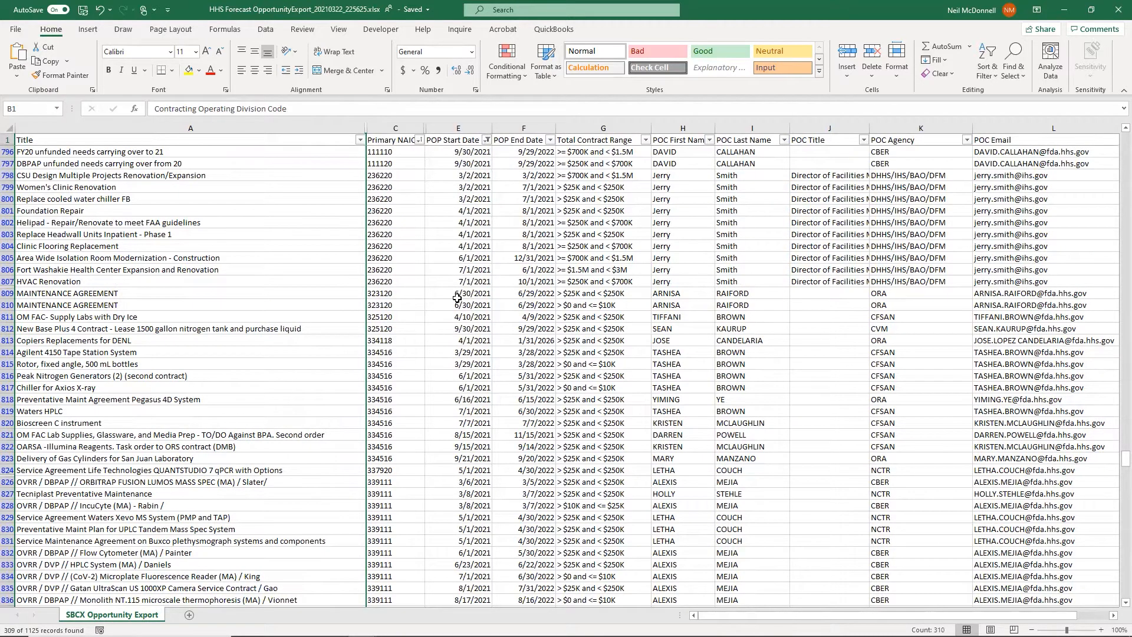
# Include January 2021 again in the POP Start Date filter so all months of 2021 are selected
pyautogui.click(487, 142)
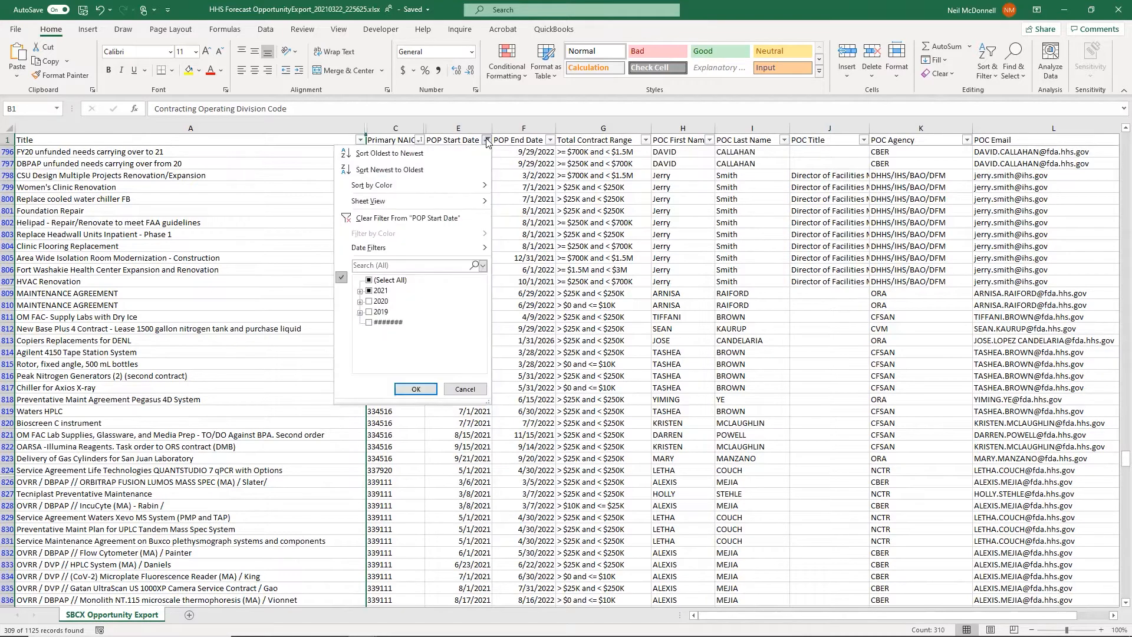
pyautogui.click(360, 291)
pyautogui.click(380, 291)
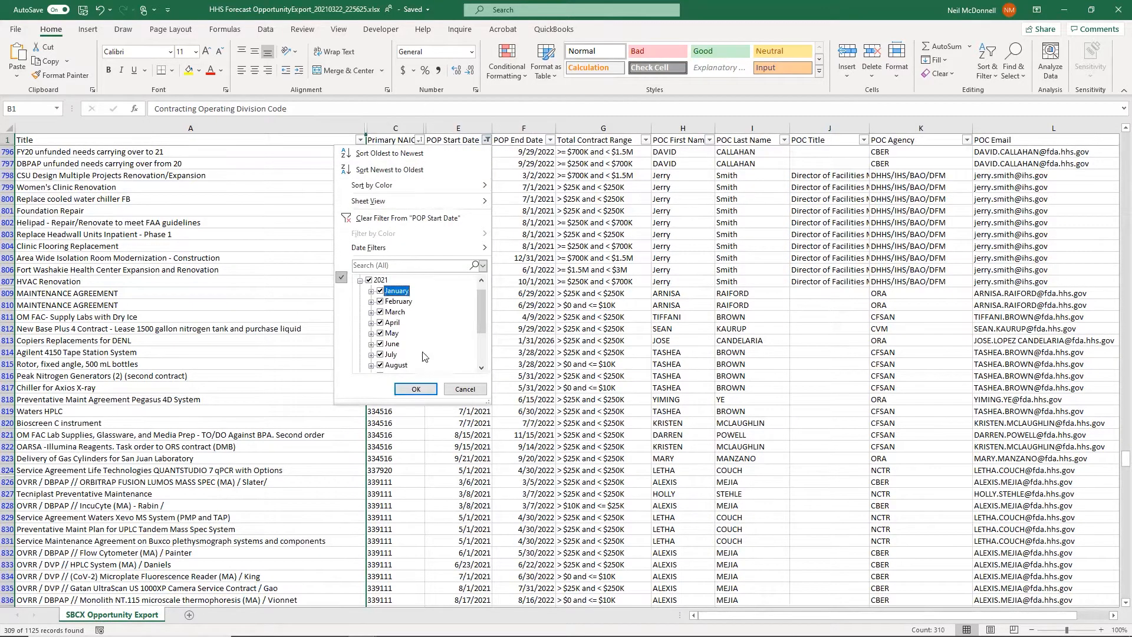
pyautogui.click(416, 389)
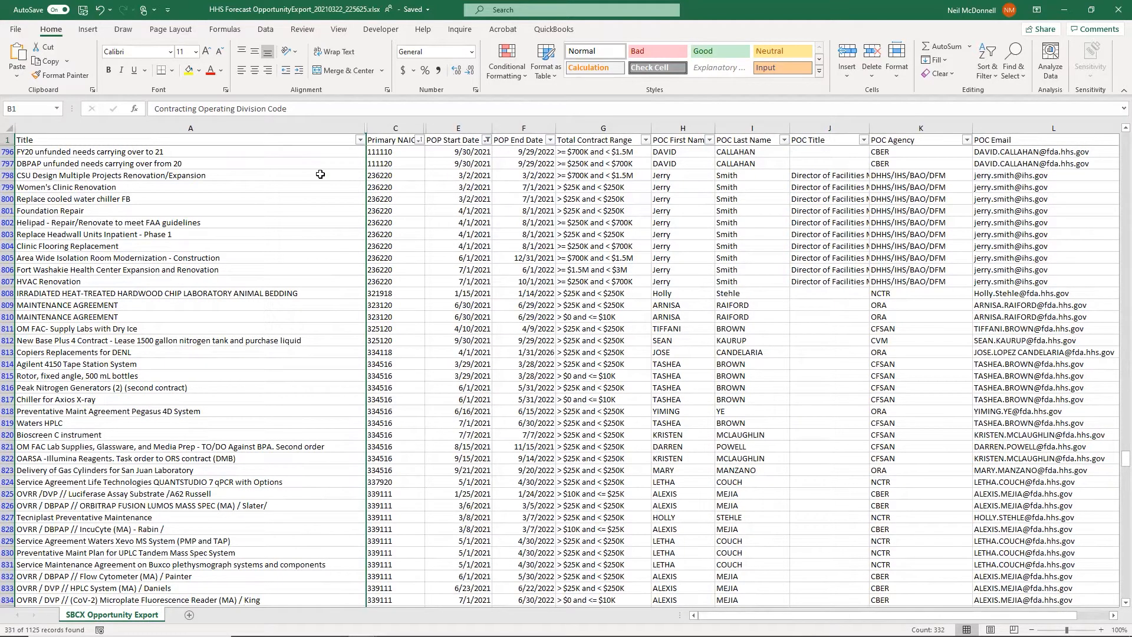
# Examine the opportunity titles by NAICS, from the 236220 construction projects down to the 511210 software entries
pyautogui.click(312, 143)
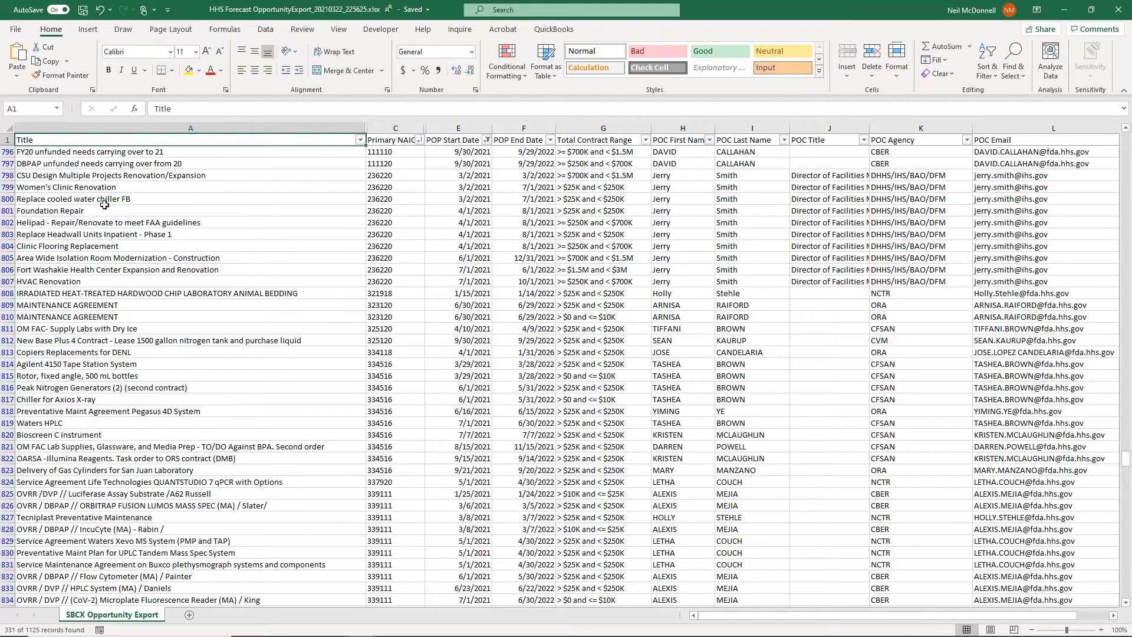
pyautogui.moveTo(93, 179); pyautogui.dragTo(247, 282)
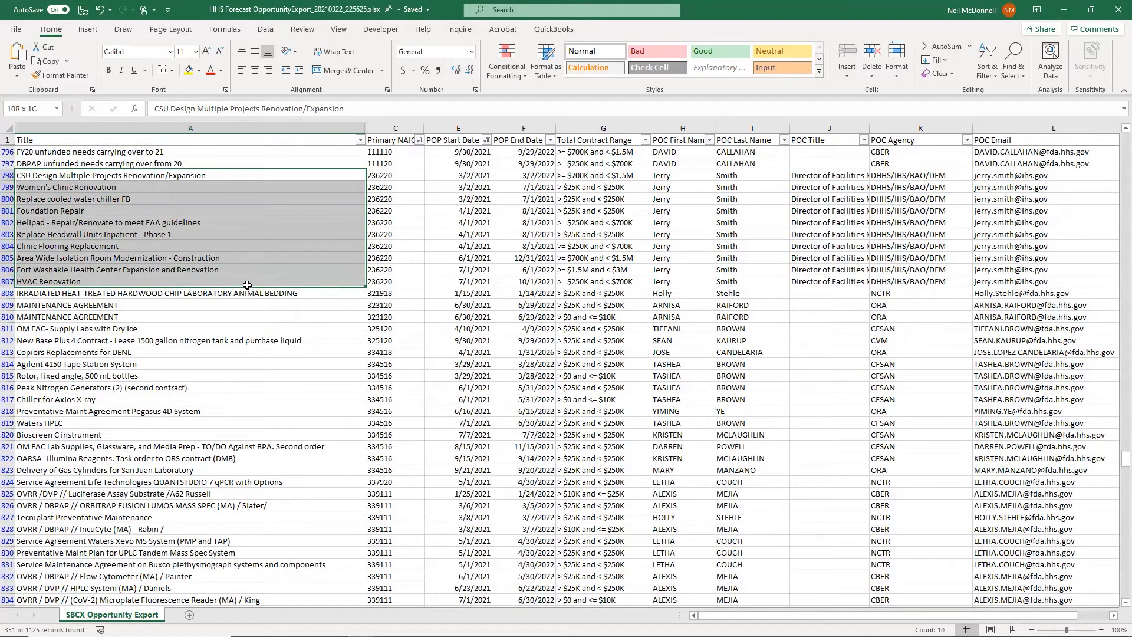
pyautogui.moveTo(128, 297); pyautogui.dragTo(170, 383)
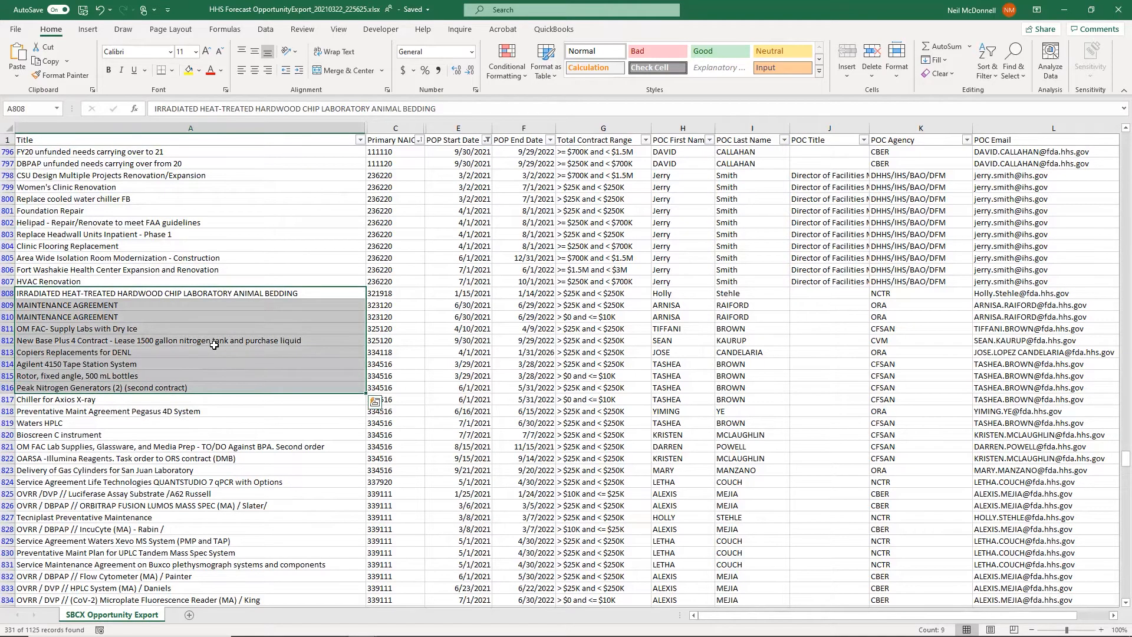
pyautogui.scroll(-5, 214, 345)
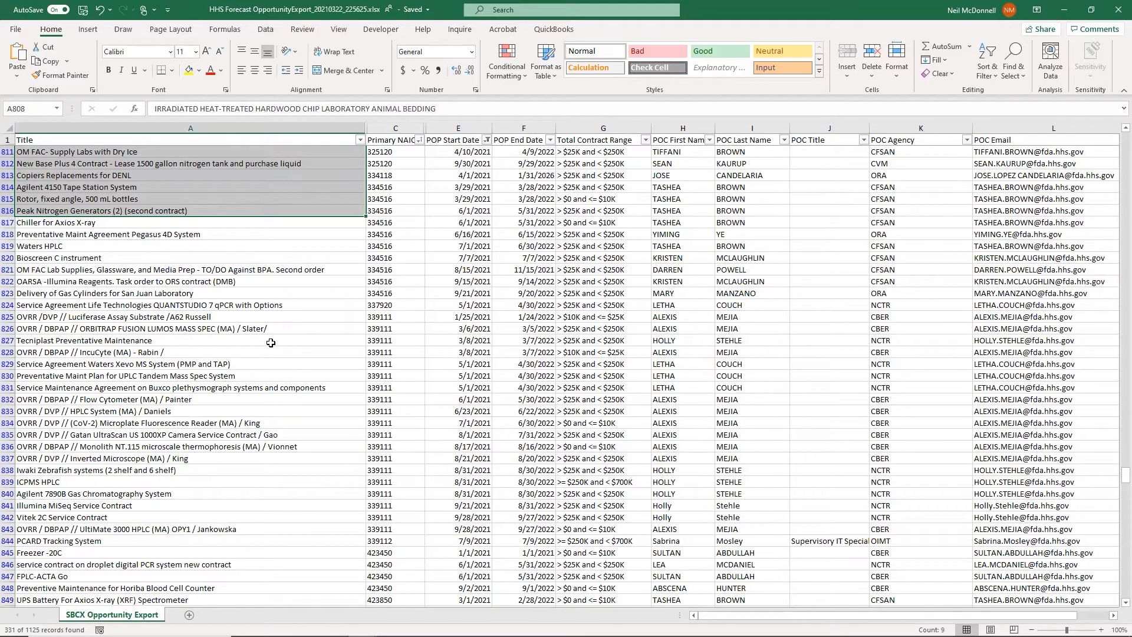
pyautogui.scroll(-4, 277, 348)
pyautogui.scroll(-8, 281, 356)
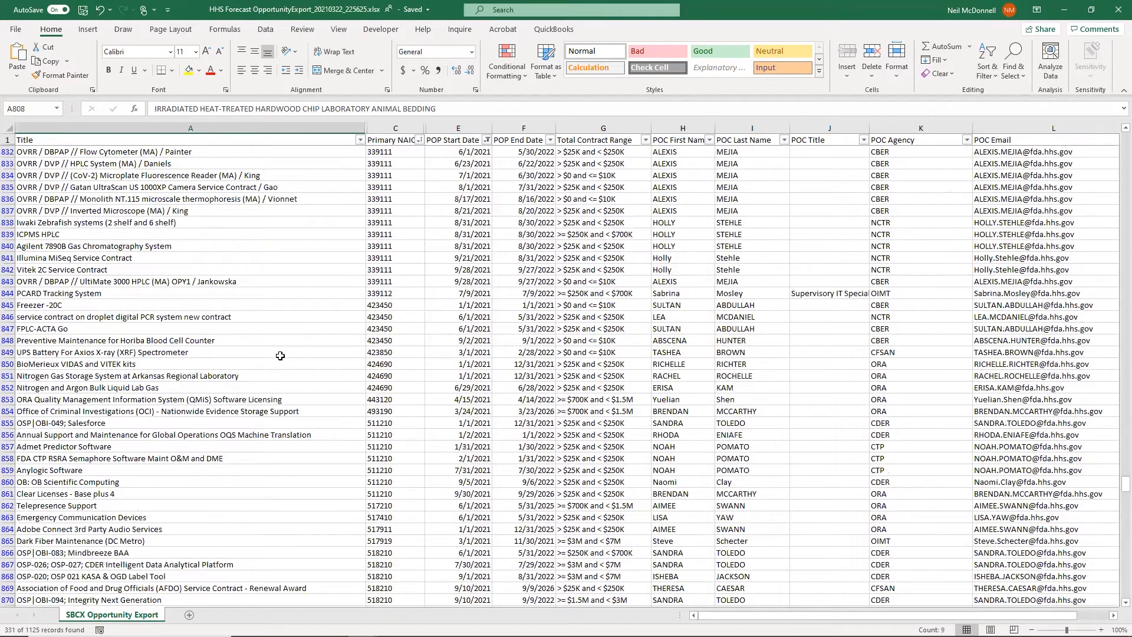
pyautogui.click(149, 260)
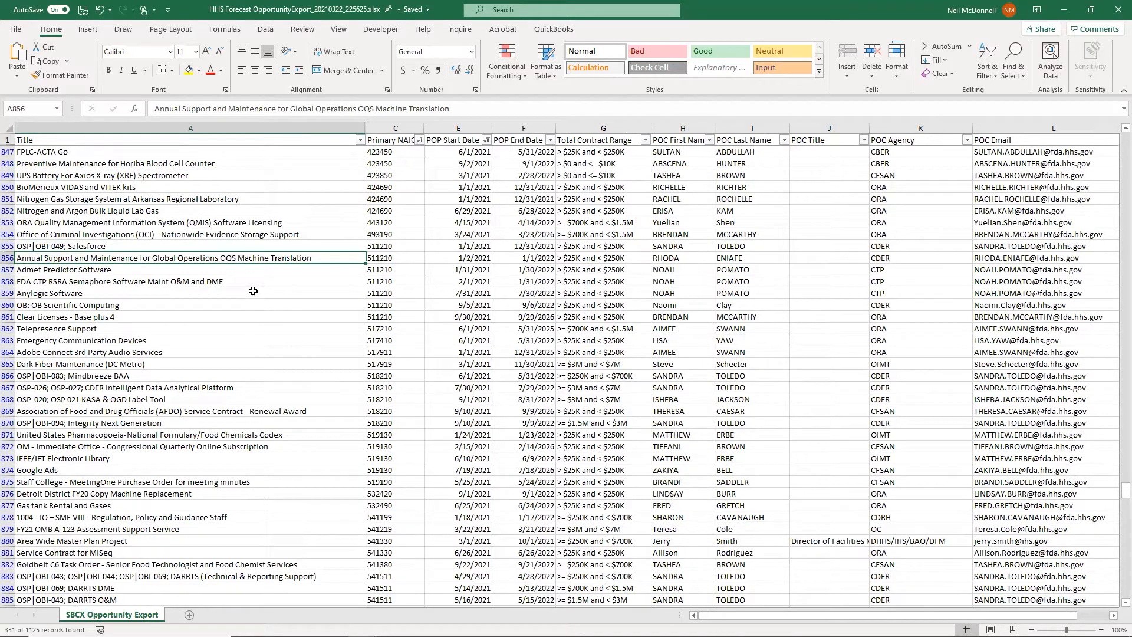
pyautogui.click(376, 259)
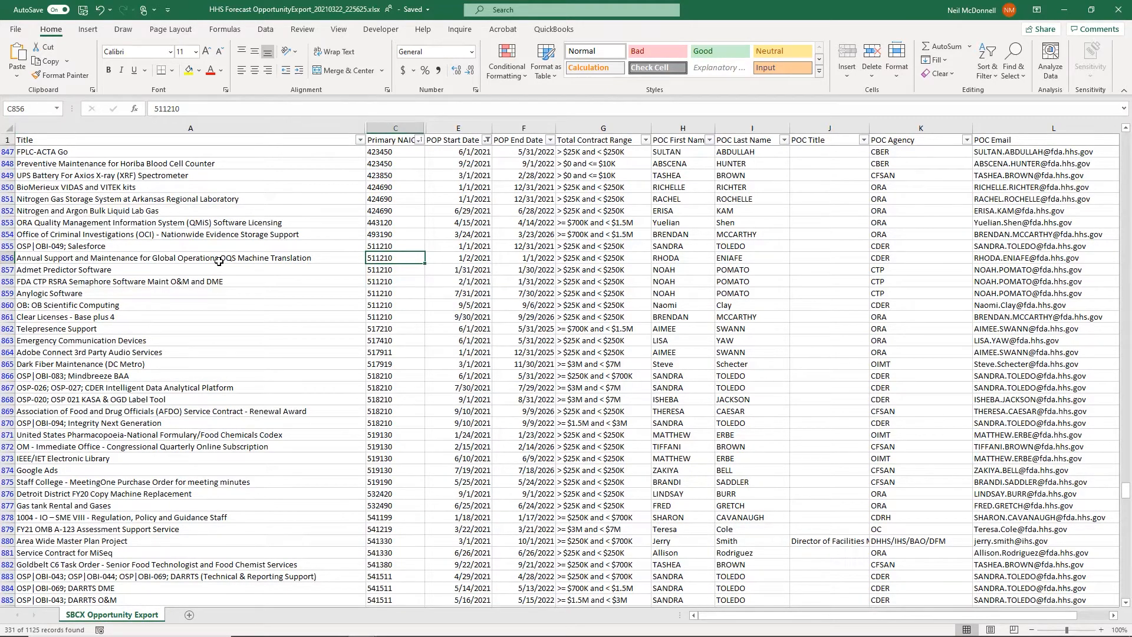
# Review the Salesforce opportunity's row from its title through NAICS, POP dates, contract range and contact details, and return to the title
pyautogui.click(192, 247)
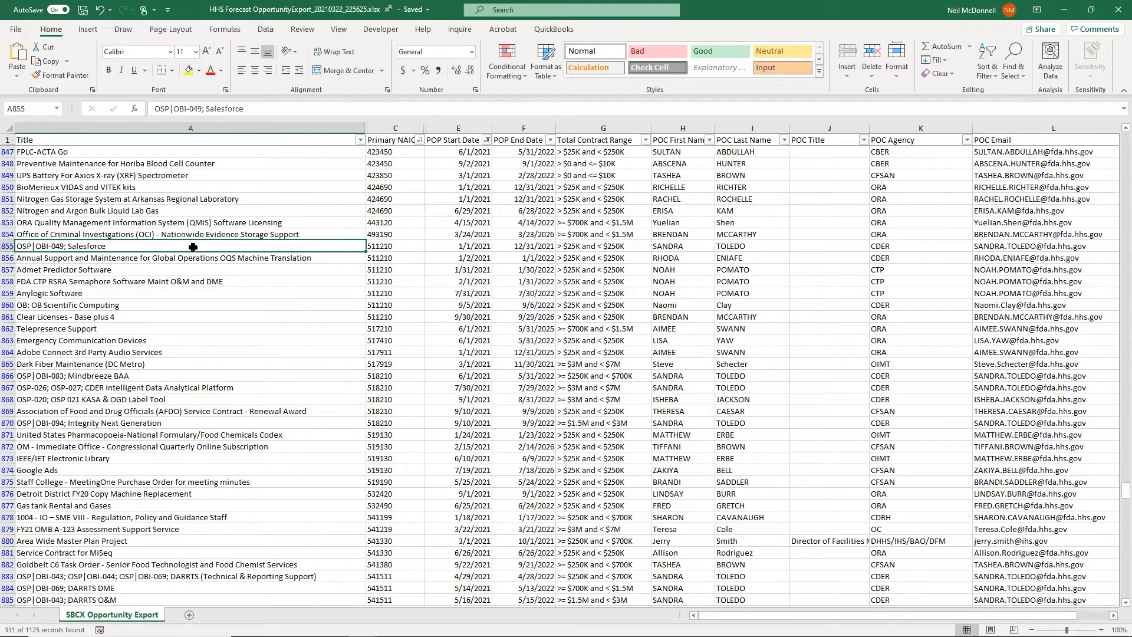
pyautogui.press('Right')
pyautogui.press('Right')
pyautogui.press('Right')
pyautogui.press('Right')
pyautogui.press('Right')
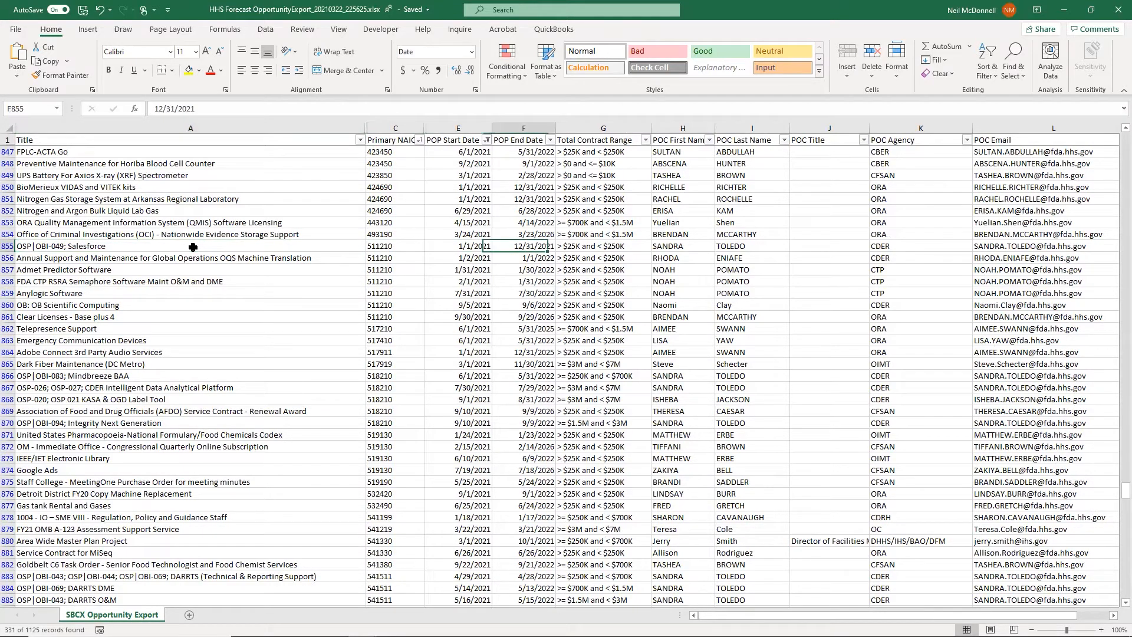
pyautogui.press('Right')
pyautogui.press('Right')
pyautogui.press('Right')
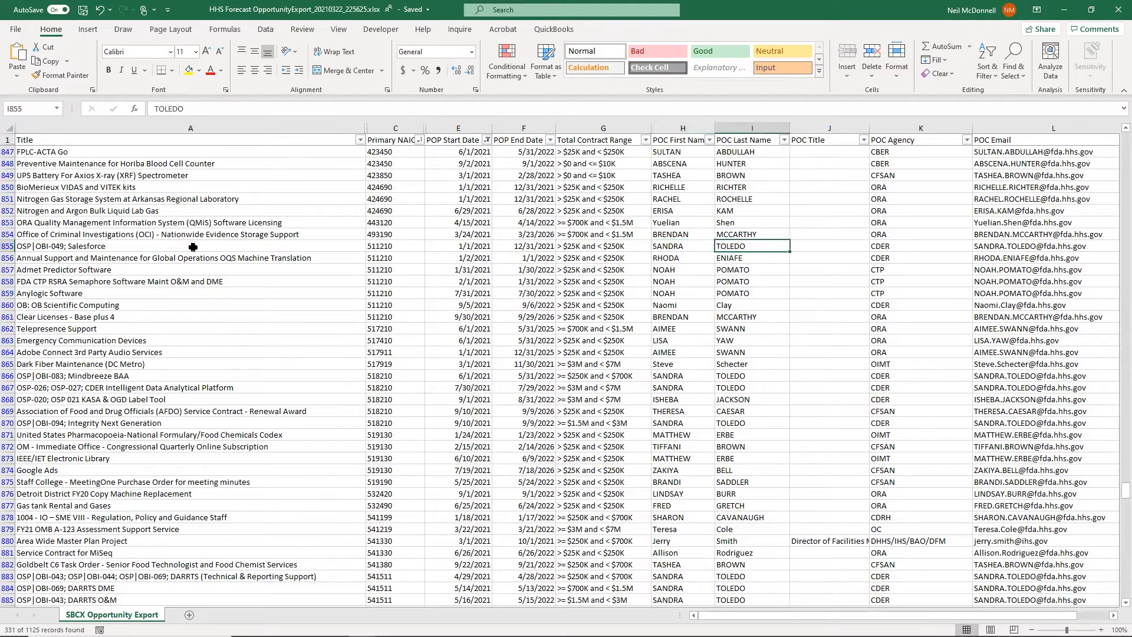
pyautogui.press('Right')
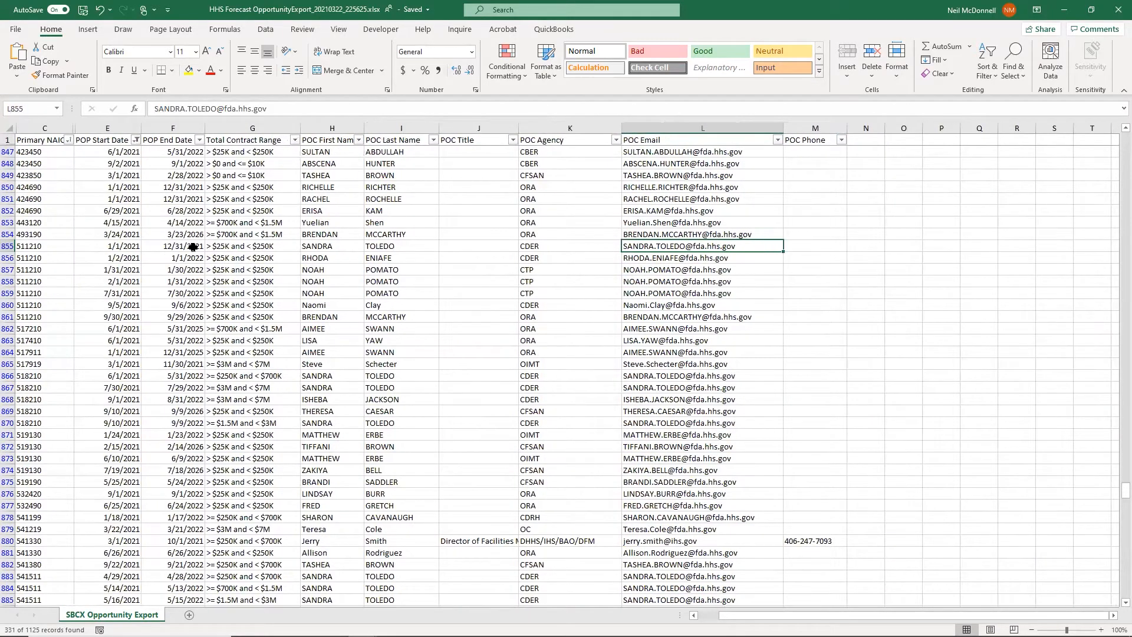
pyautogui.press('Right')
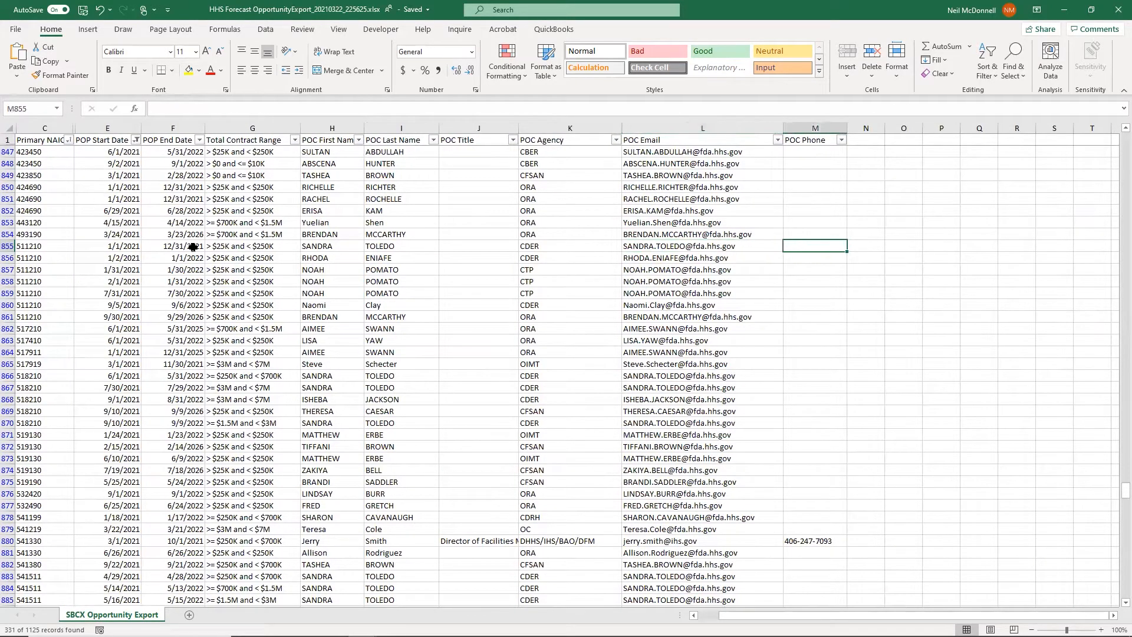
pyautogui.press('Left')
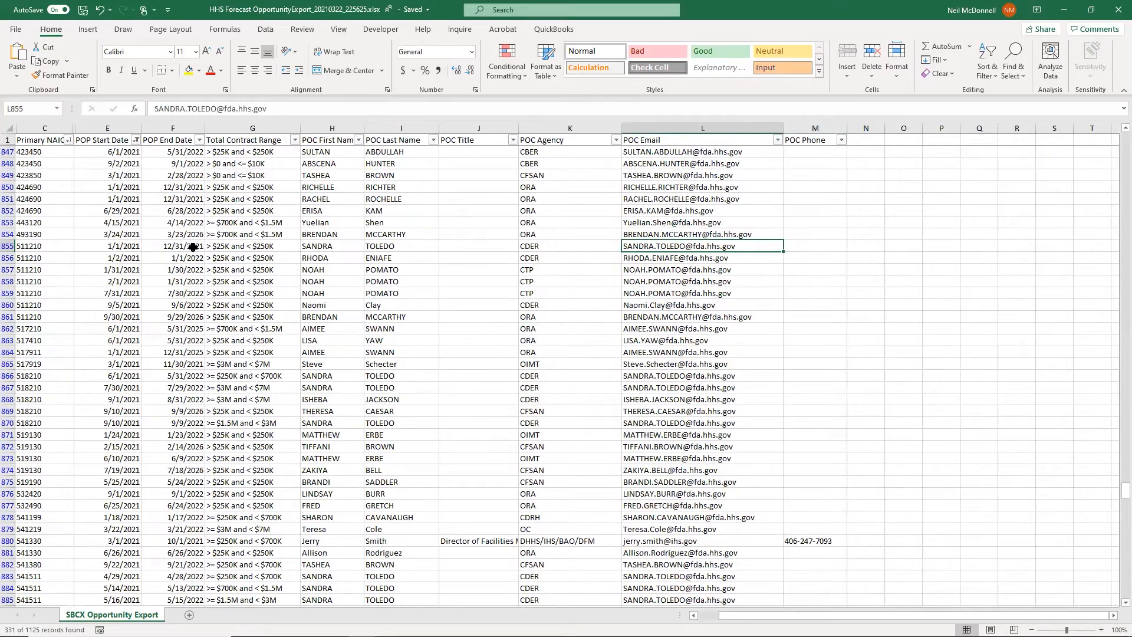
pyautogui.press('Left')
pyautogui.press('Left')
pyautogui.press('Left')
pyautogui.press('Left')
pyautogui.press('Left')
pyautogui.press('Left')
pyautogui.press('Left')
pyautogui.press('Left')
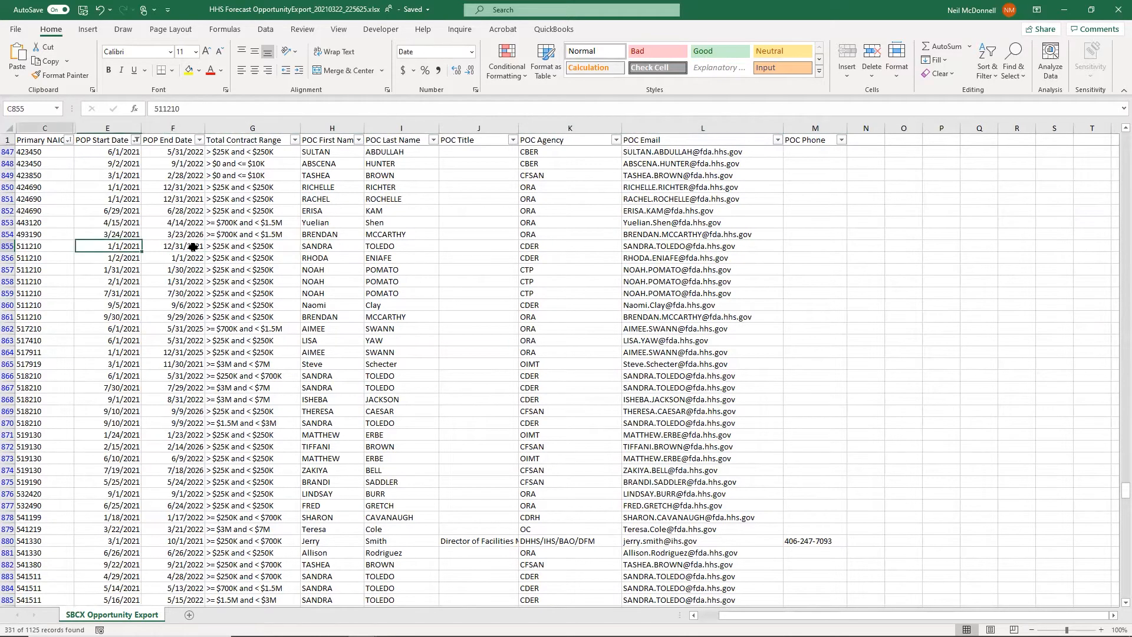
pyautogui.press('Left')
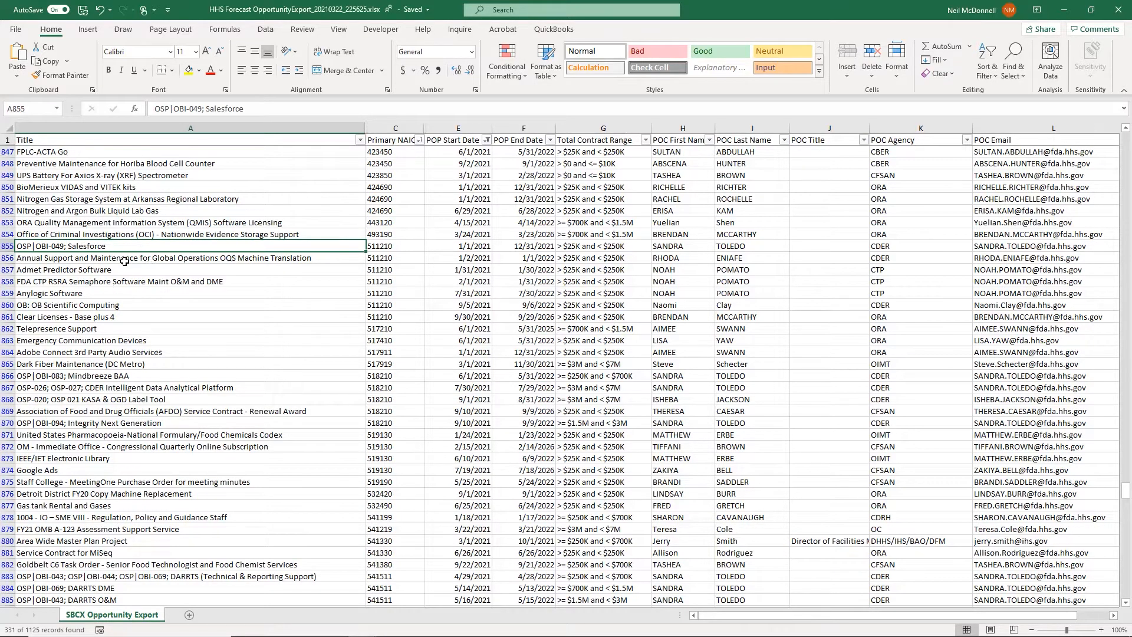
# Examine the IT opportunities under NAICS 541511, 541512 and 541519, including the network switch refresh and ProLab Plus licenses entries
pyautogui.scroll(-2, 124, 261)
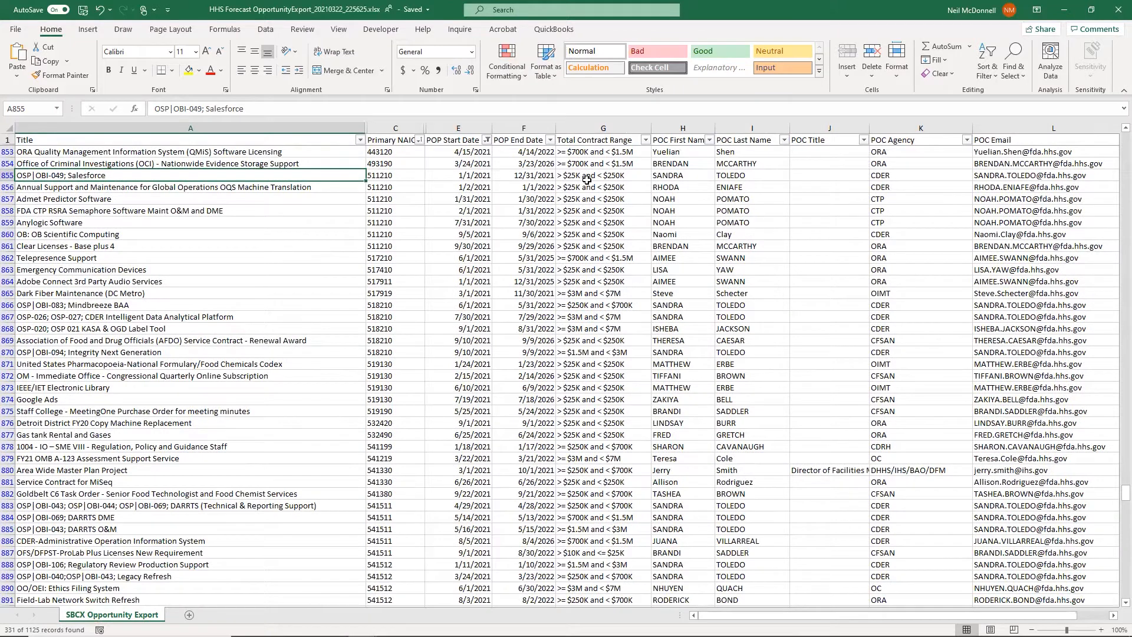
pyautogui.scroll(-2, 111, 256)
pyautogui.scroll(-2, 111, 256)
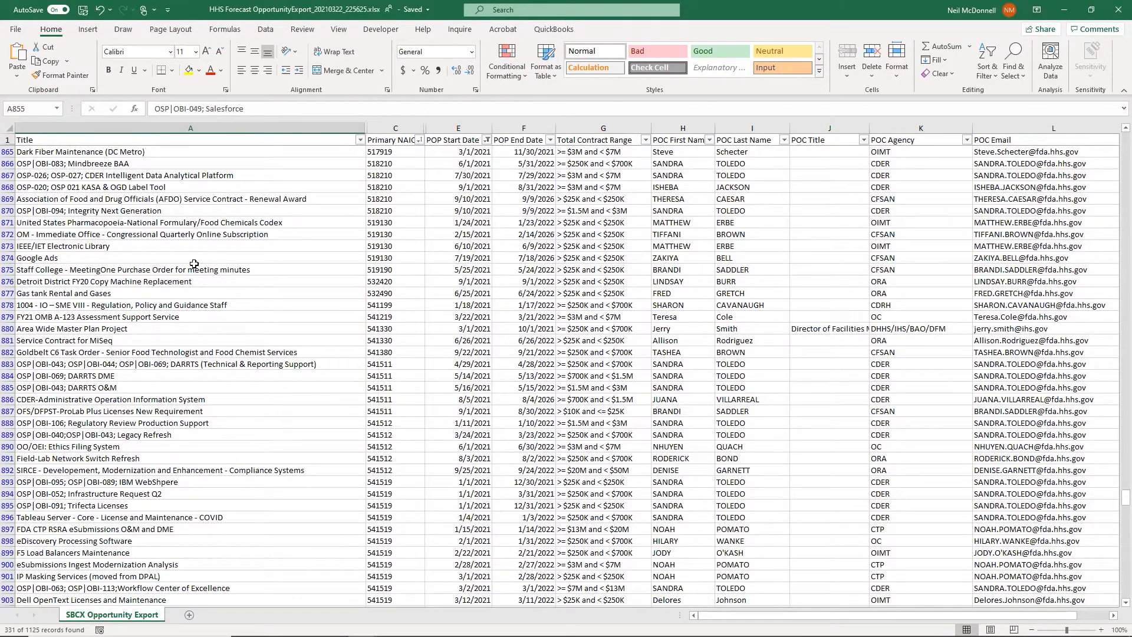
pyautogui.scroll(-1, 194, 264)
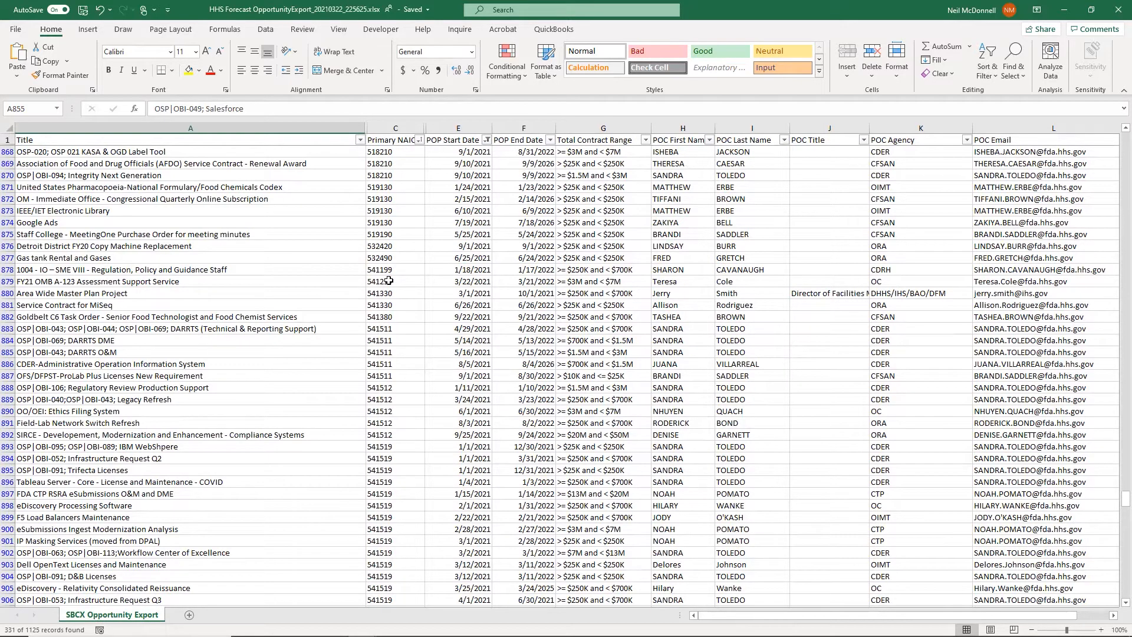
pyautogui.moveTo(395, 349); pyautogui.dragTo(397, 472)
pyautogui.scroll(-2, 313, 413)
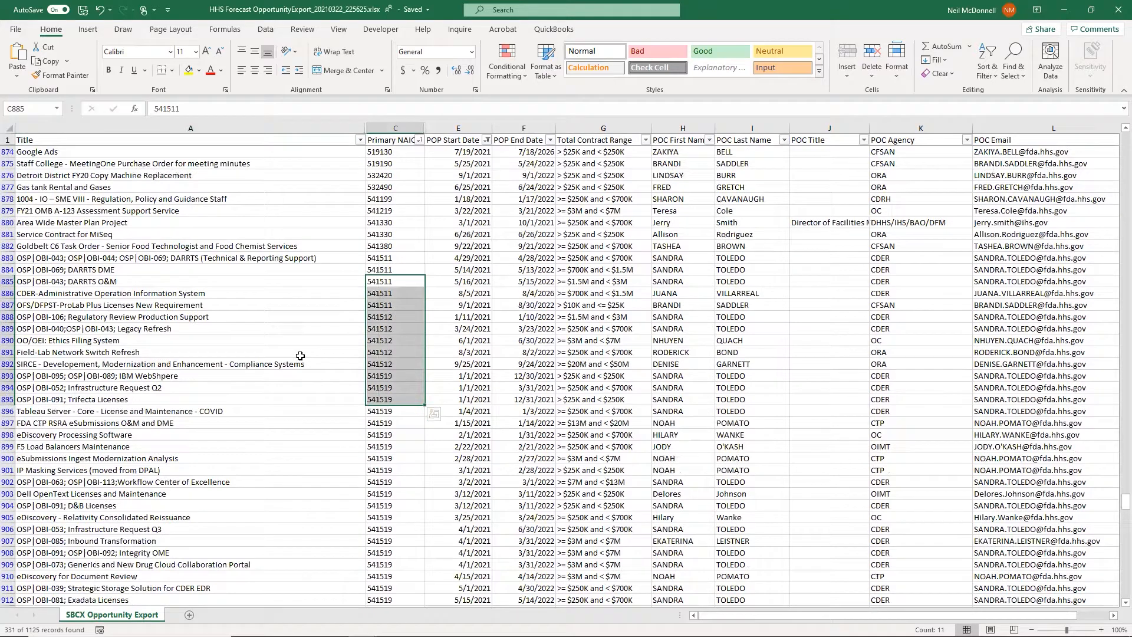
pyautogui.scroll(-1, 300, 355)
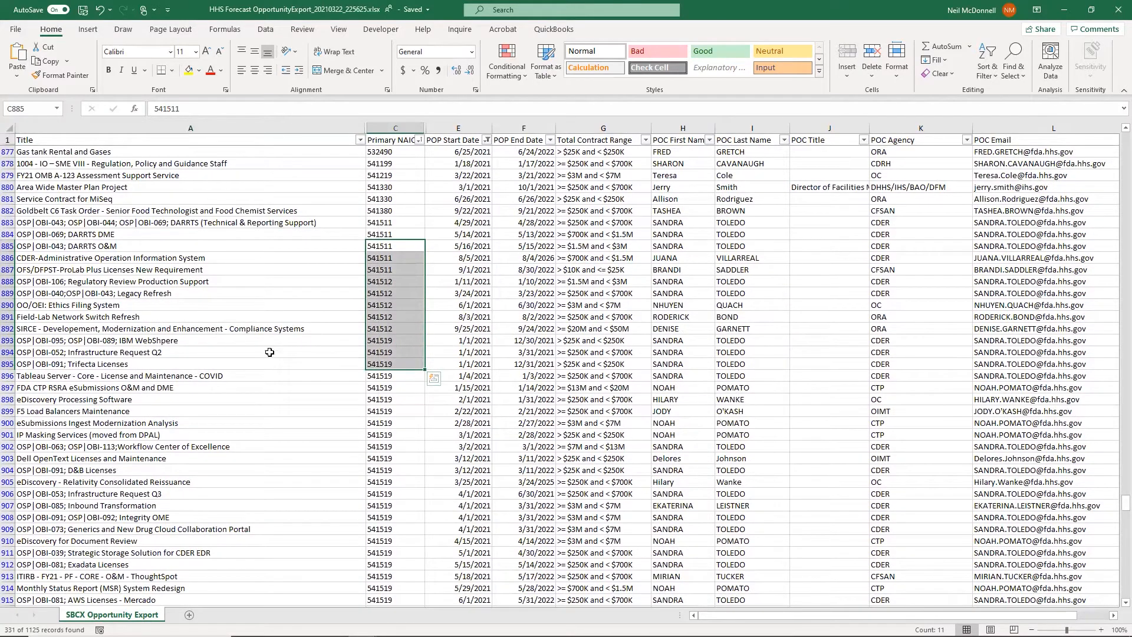
pyautogui.click(143, 318)
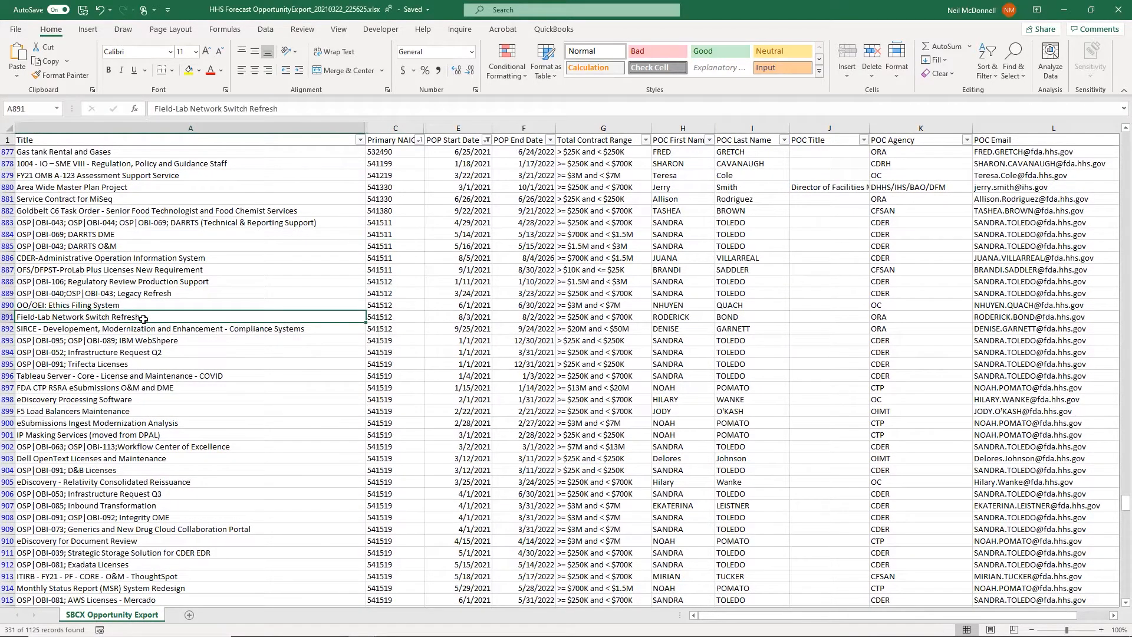
pyautogui.click(234, 271)
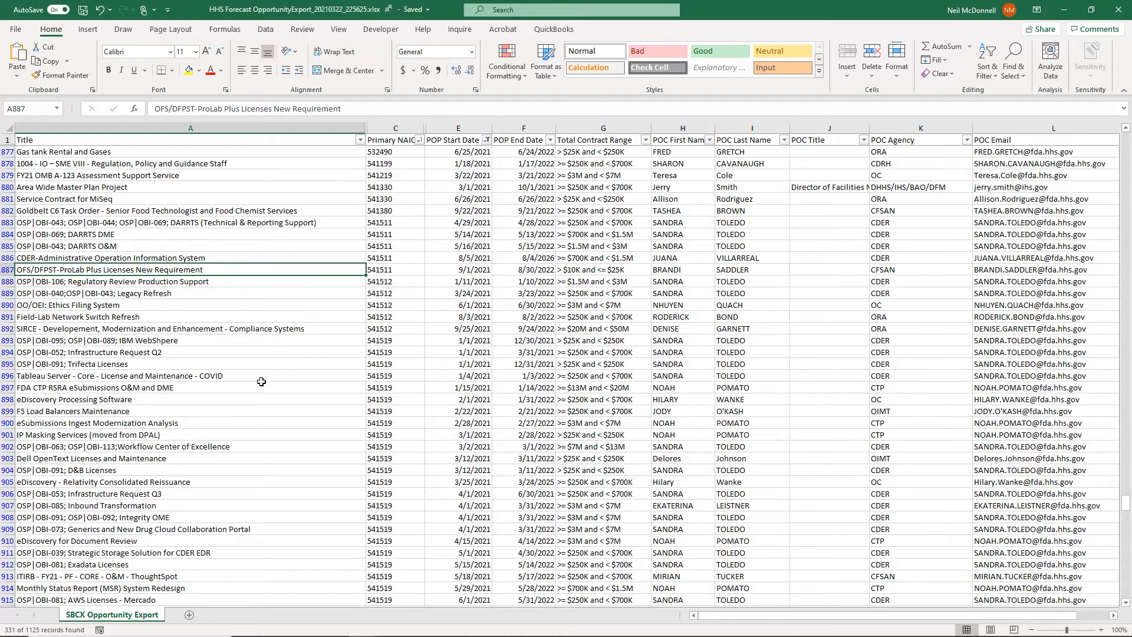
# Examine the NAICS 541519 opportunities starting in mid-2021, including Strategic Modernization Planning, CPIC Support and the KMS Integration and PM Support entry
pyautogui.scroll(-9, 262, 382)
pyautogui.scroll(-4, 261, 381)
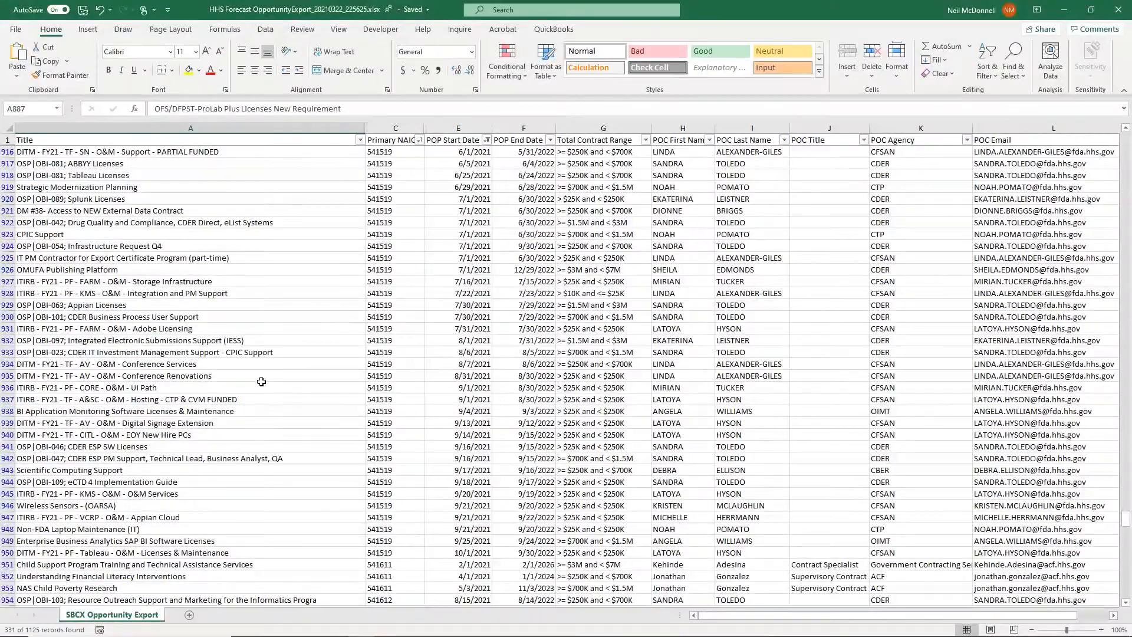
pyautogui.moveTo(388, 258); pyautogui.dragTo(398, 422)
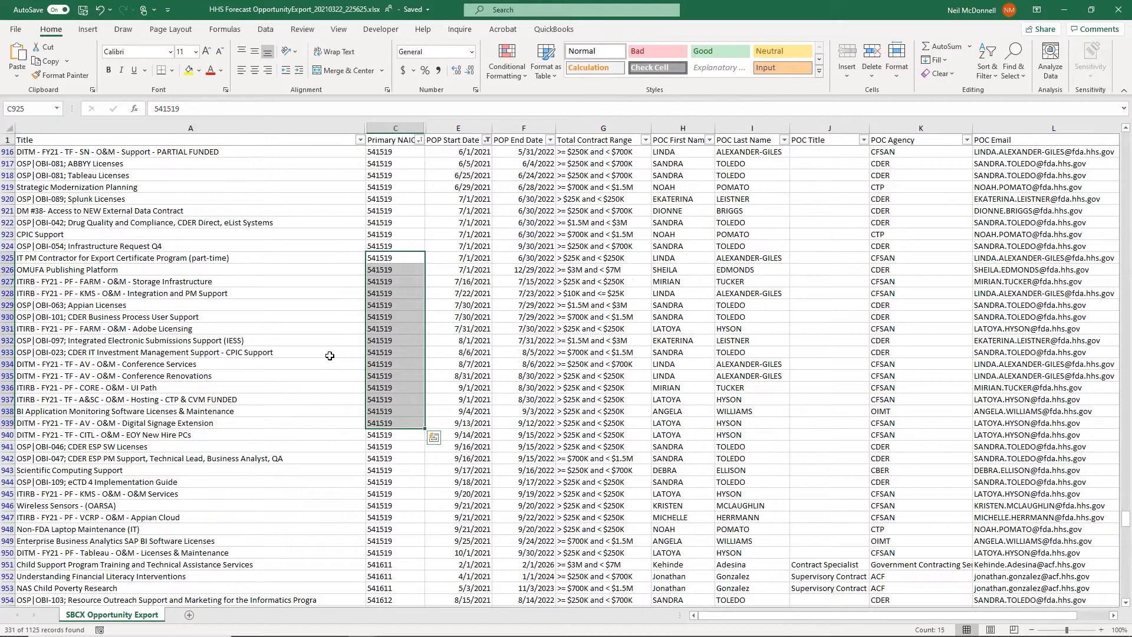
pyautogui.click(398, 238)
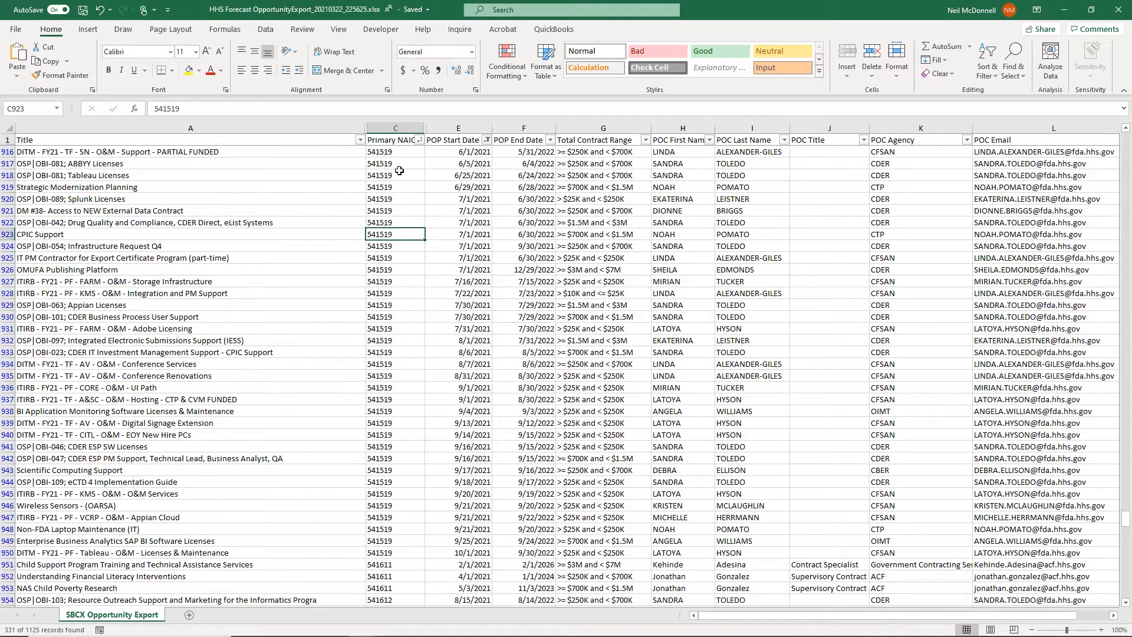
pyautogui.moveTo(401, 166); pyautogui.dragTo(401, 370)
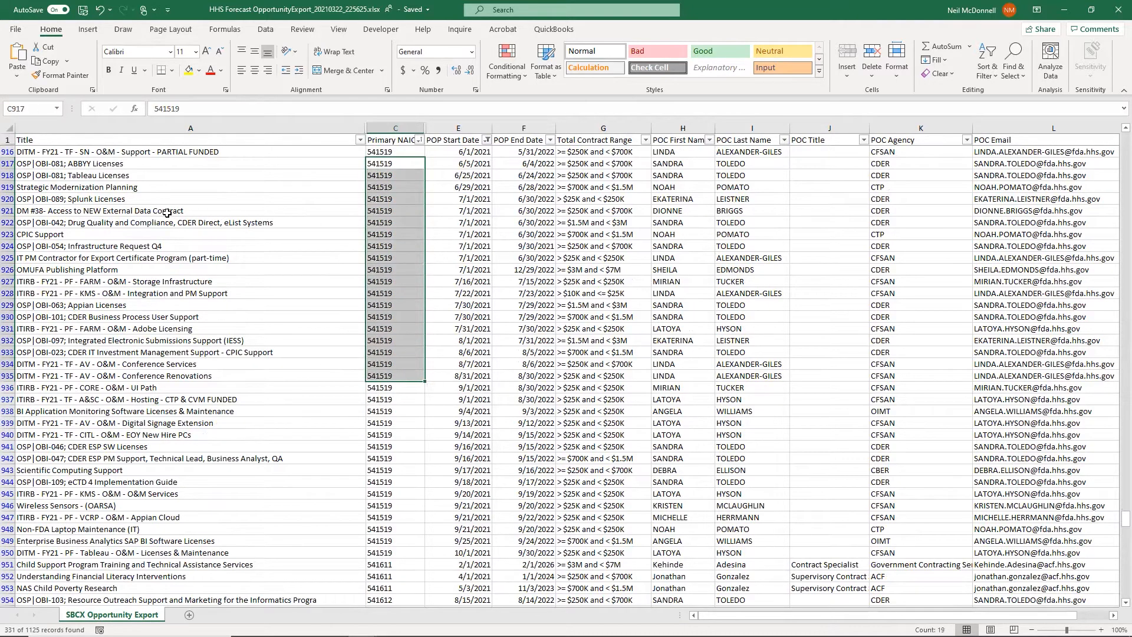
pyautogui.moveTo(135, 167); pyautogui.dragTo(145, 175)
pyautogui.click(209, 189)
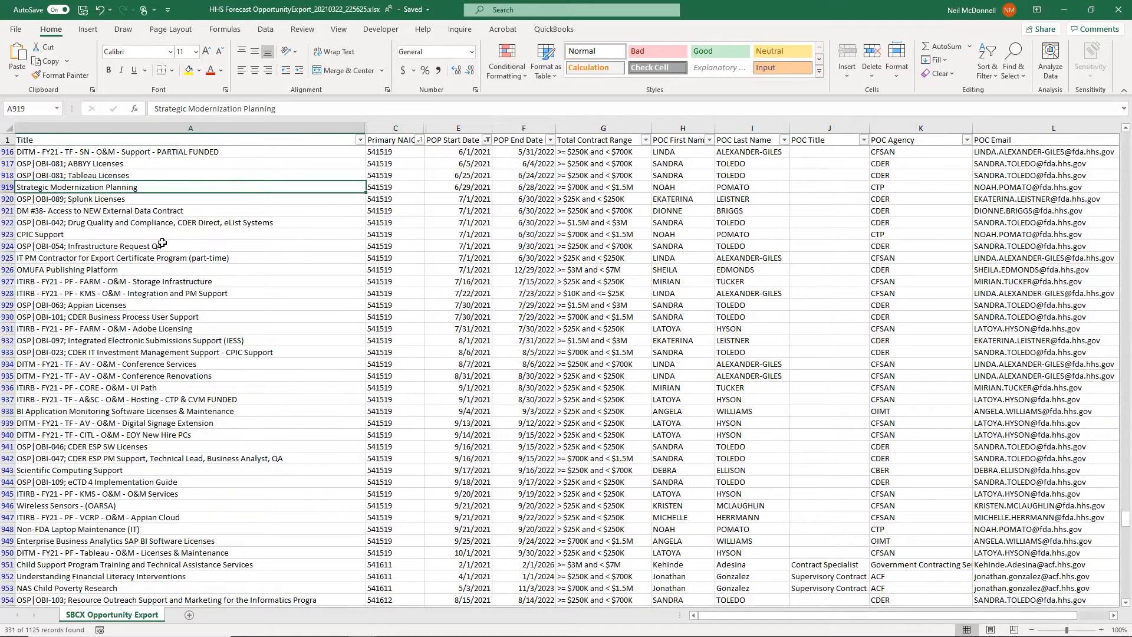
pyautogui.click(43, 236)
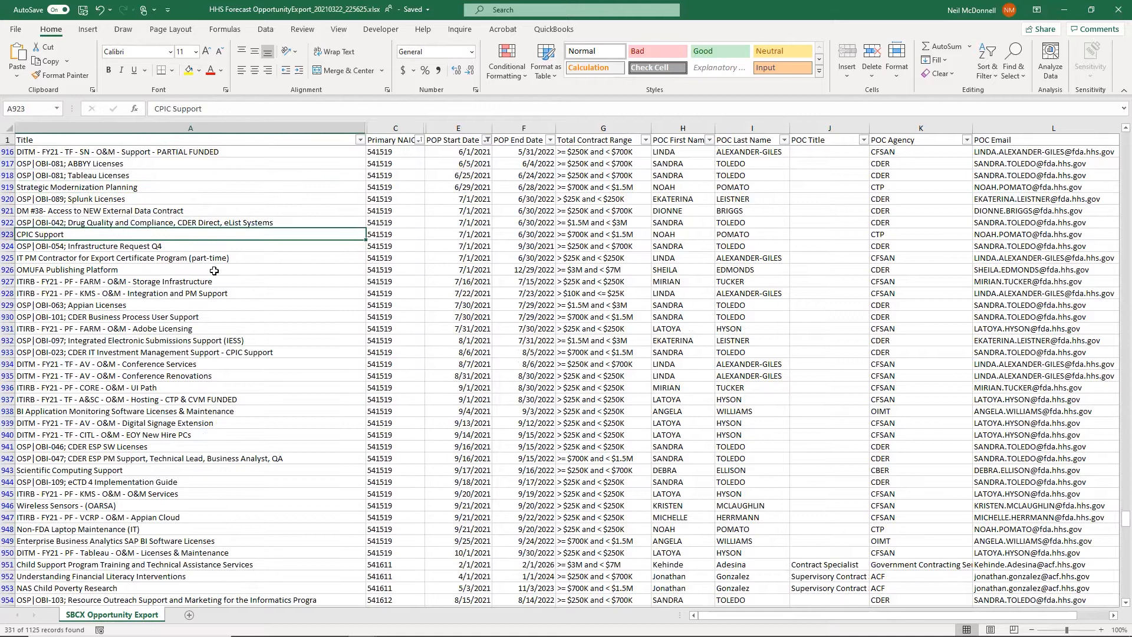
pyautogui.click(242, 280)
pyautogui.click(255, 295)
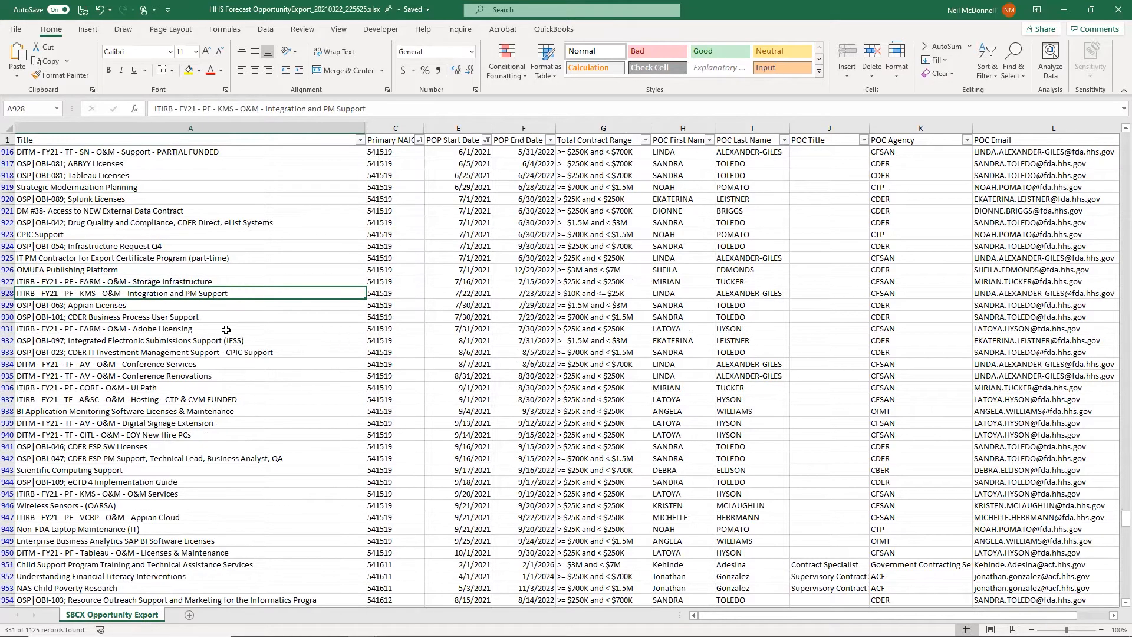
# Examine the remaining opportunities from NAICS 541519 down to the final 923120 entries
pyautogui.moveTo(385, 273); pyautogui.dragTo(393, 406)
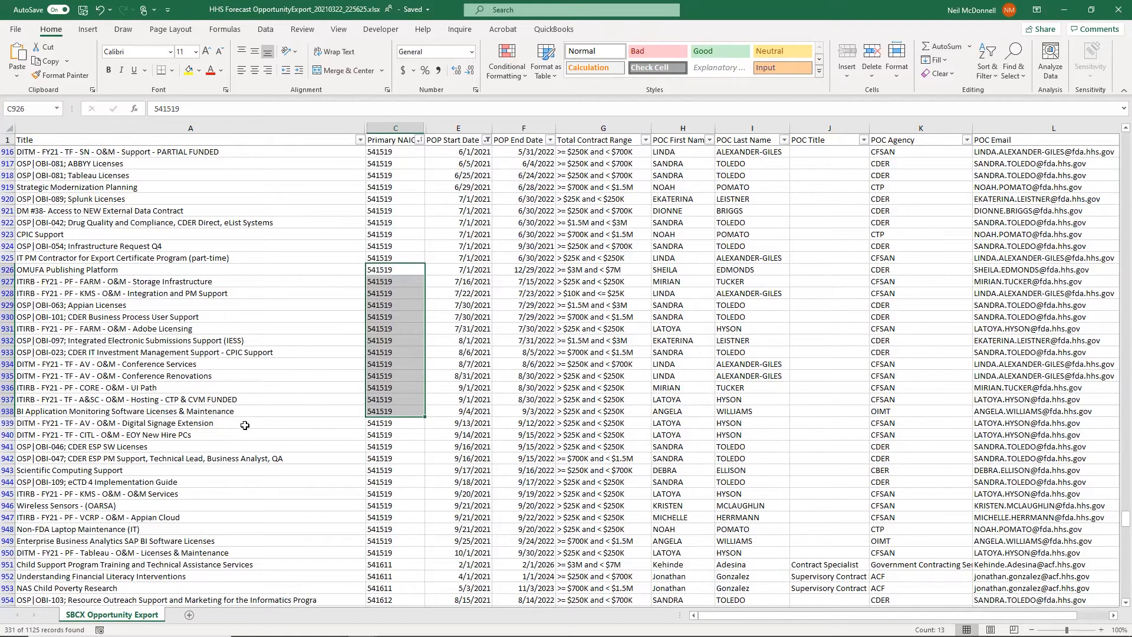
pyautogui.scroll(-11, 245, 425)
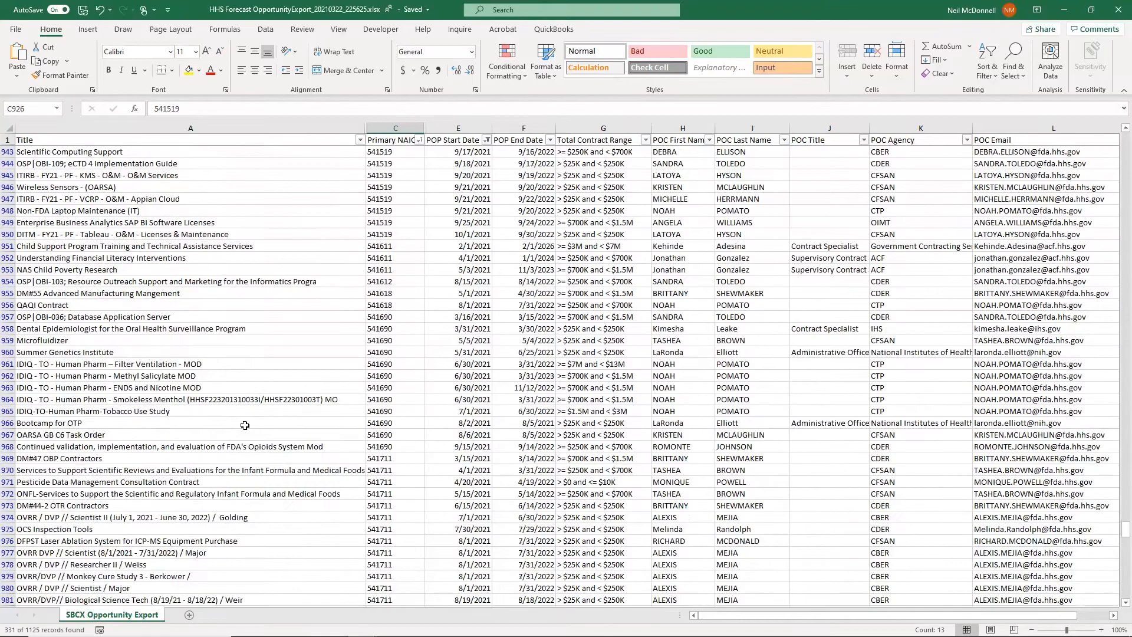
pyautogui.scroll(-13, 245, 425)
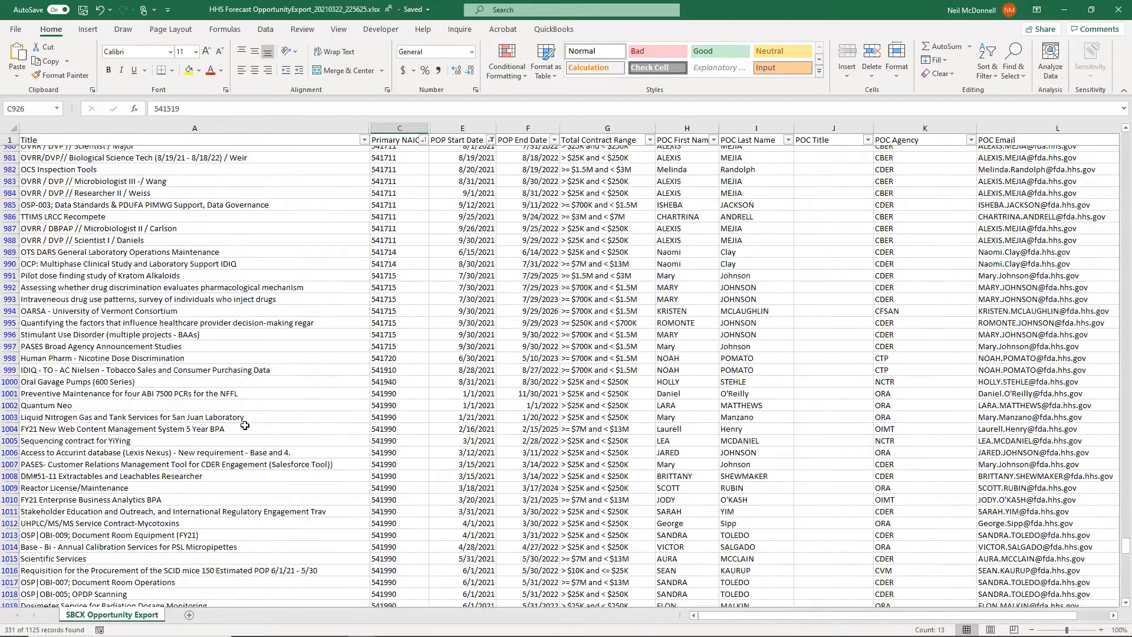
pyautogui.scroll(-15, 244, 425)
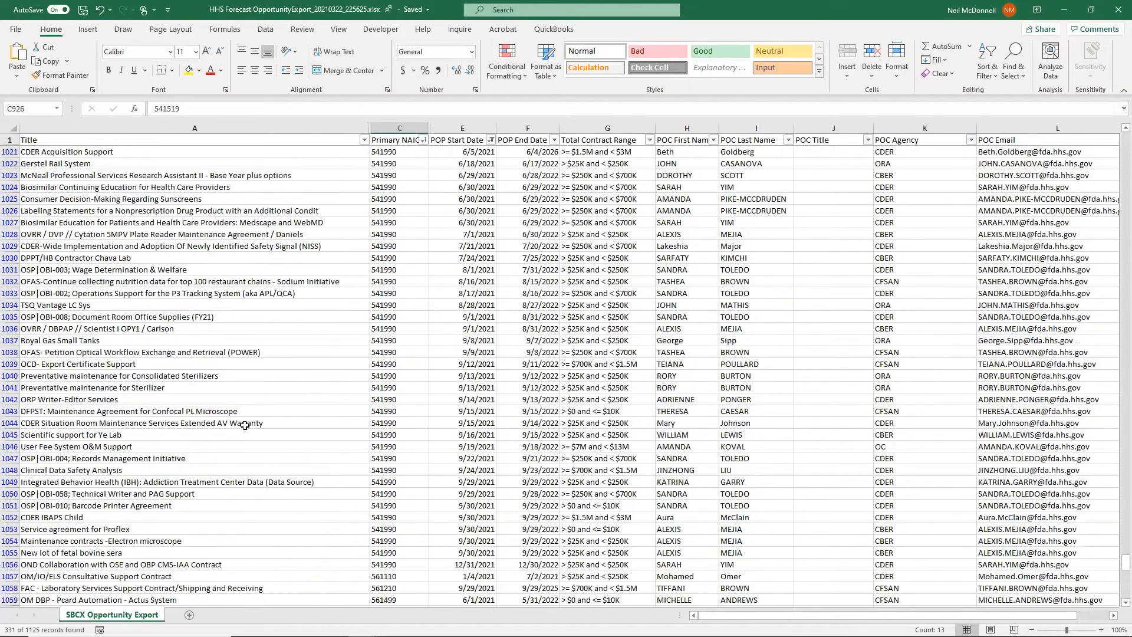
pyautogui.scroll(-14, 244, 425)
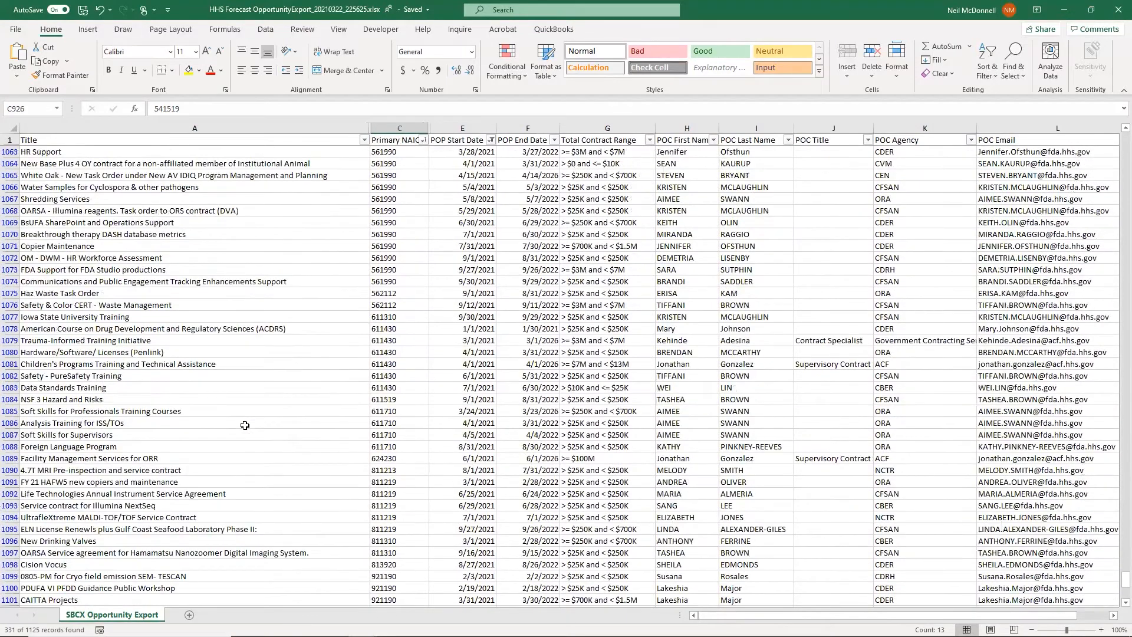
pyautogui.scroll(-5, 245, 426)
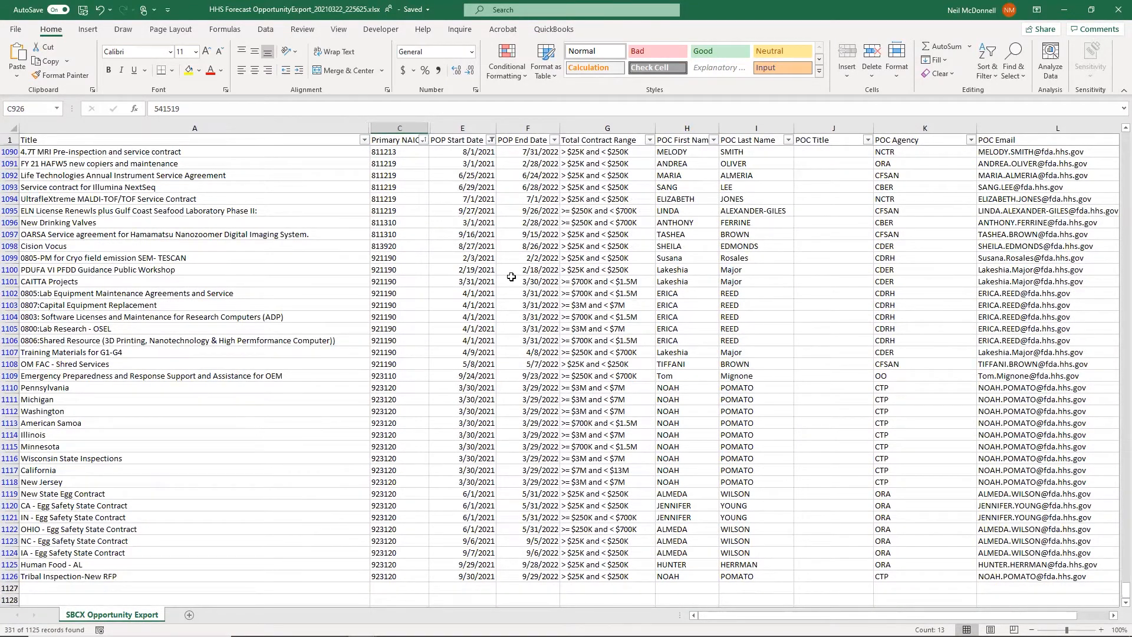
# Sort the records by POC Phone in ascending order and review the contact details of the rows with phone numbers
pyautogui.click(1096, 615)
pyautogui.moveTo(835, 615); pyautogui.dragTo(769, 615)
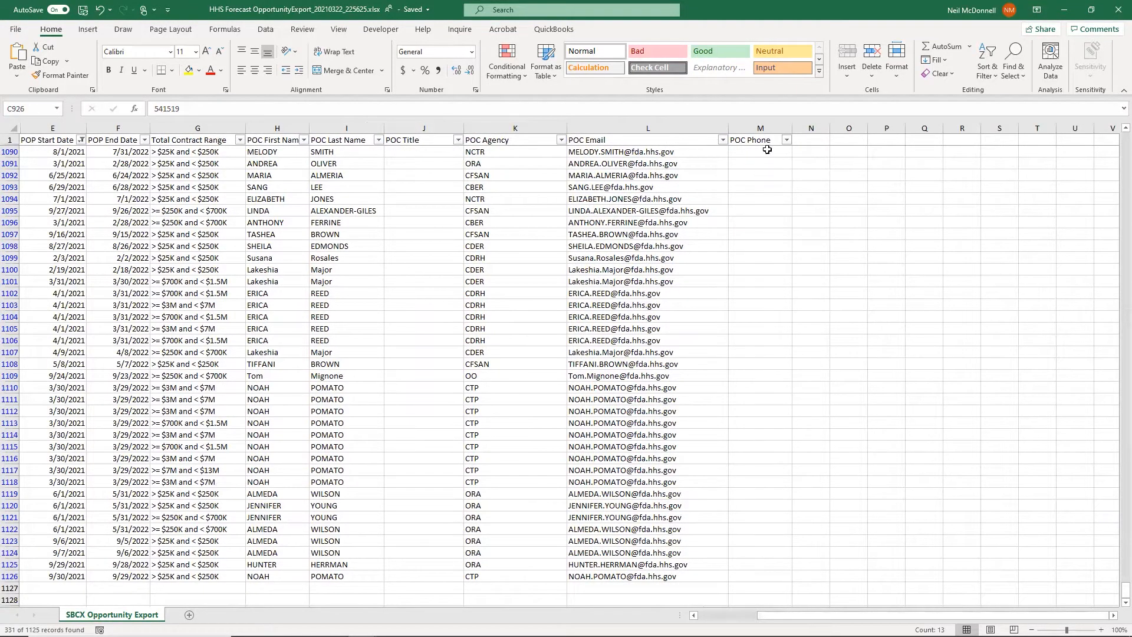
pyautogui.click(787, 139)
pyautogui.click(732, 153)
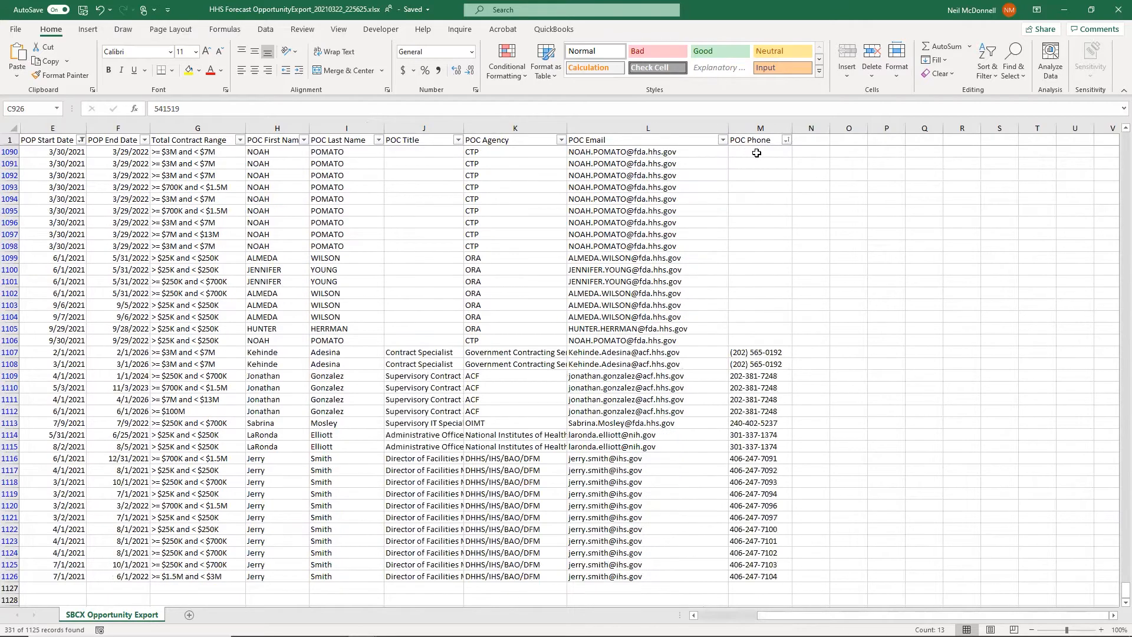
pyautogui.scroll(-1, 784, 334)
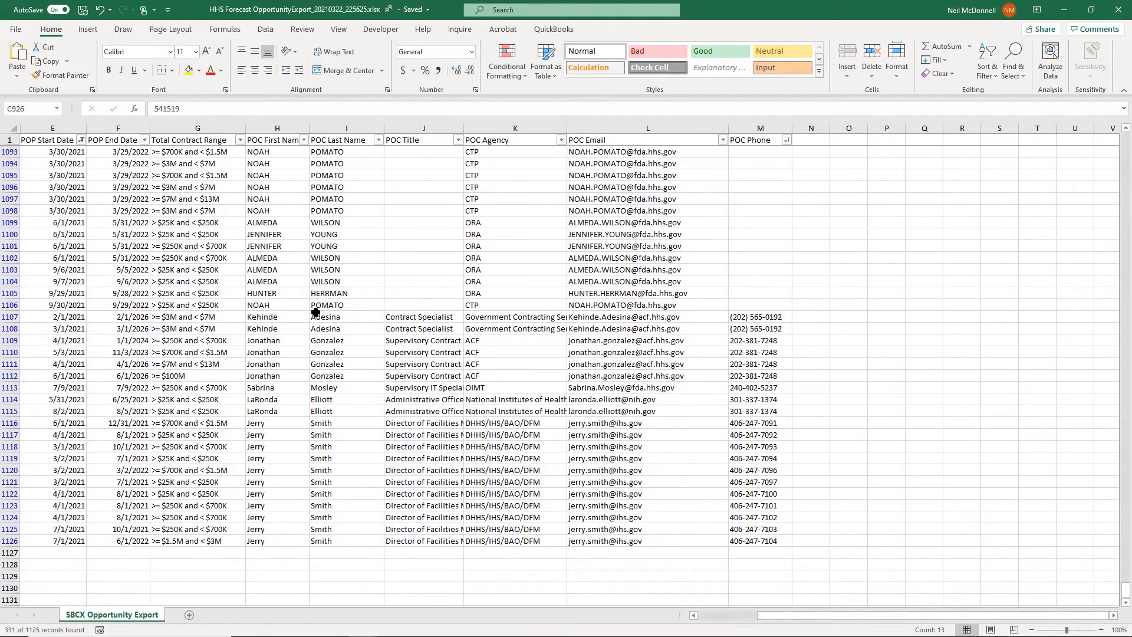
pyautogui.moveTo(261, 317); pyautogui.dragTo(635, 378)
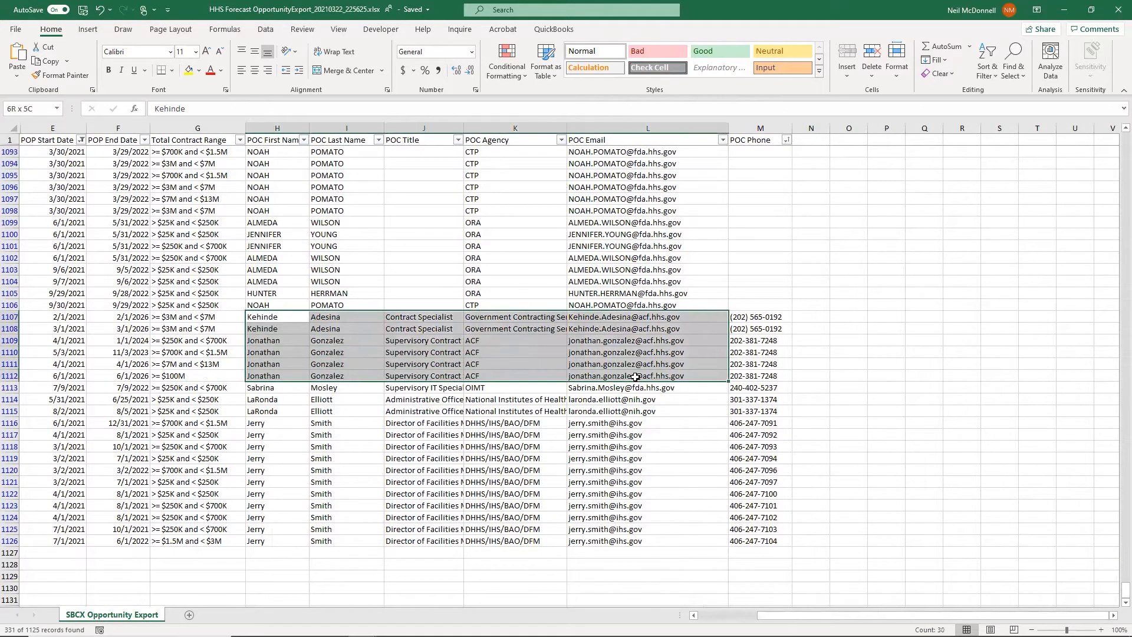
pyautogui.moveTo(635, 377); pyautogui.dragTo(758, 540)
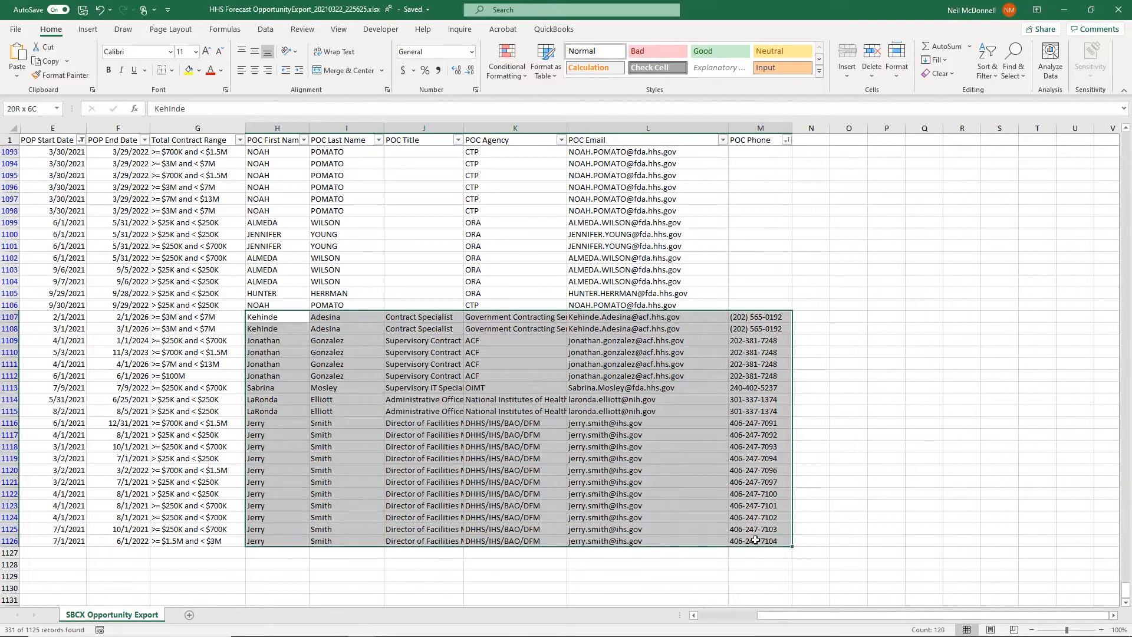
# Widen the POC Title column to fit the full titles and review the phone numbers of the Director of Facilities Management rows
pyautogui.click(420, 483)
pyautogui.moveTo(464, 128); pyautogui.dragTo(568, 168)
pyautogui.click(449, 469)
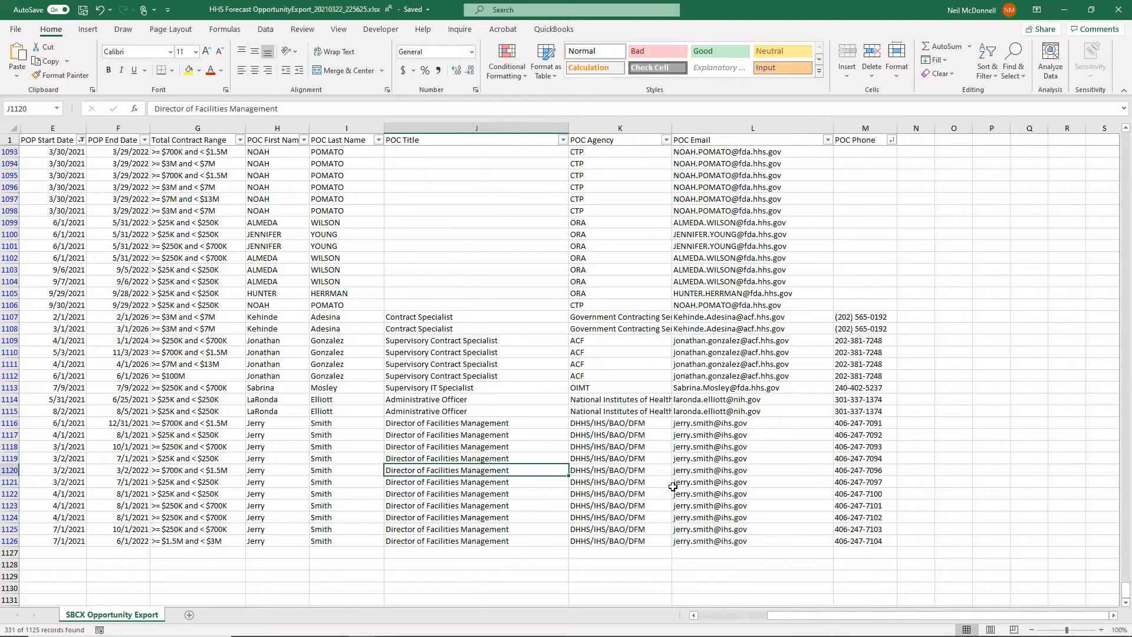
pyautogui.moveTo(885, 435); pyautogui.dragTo(888, 541)
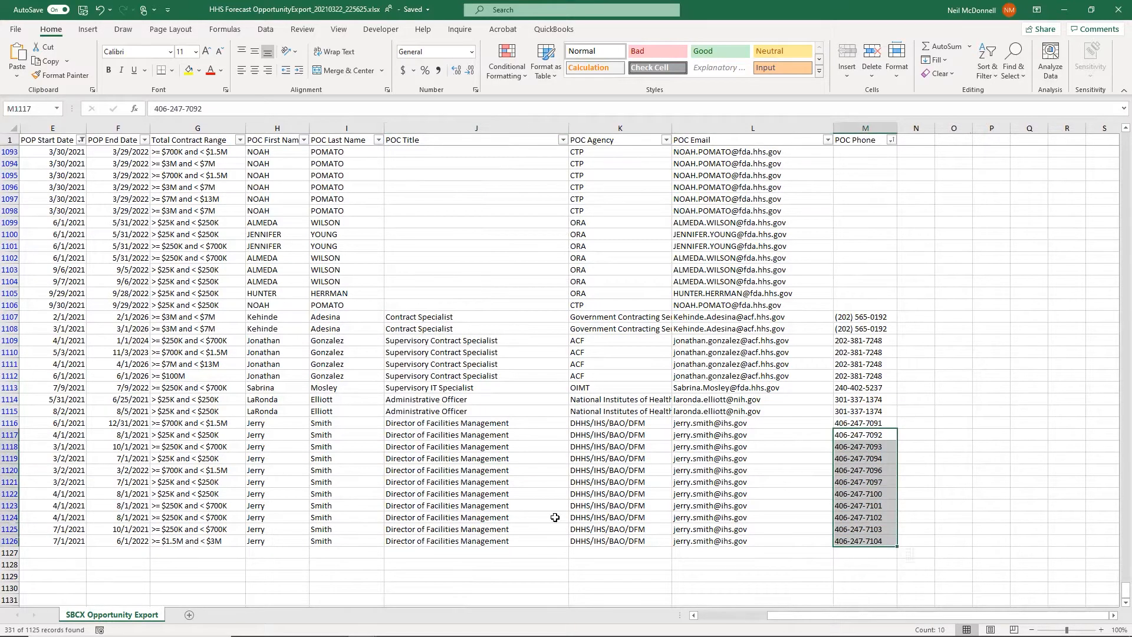
pyautogui.click(548, 477)
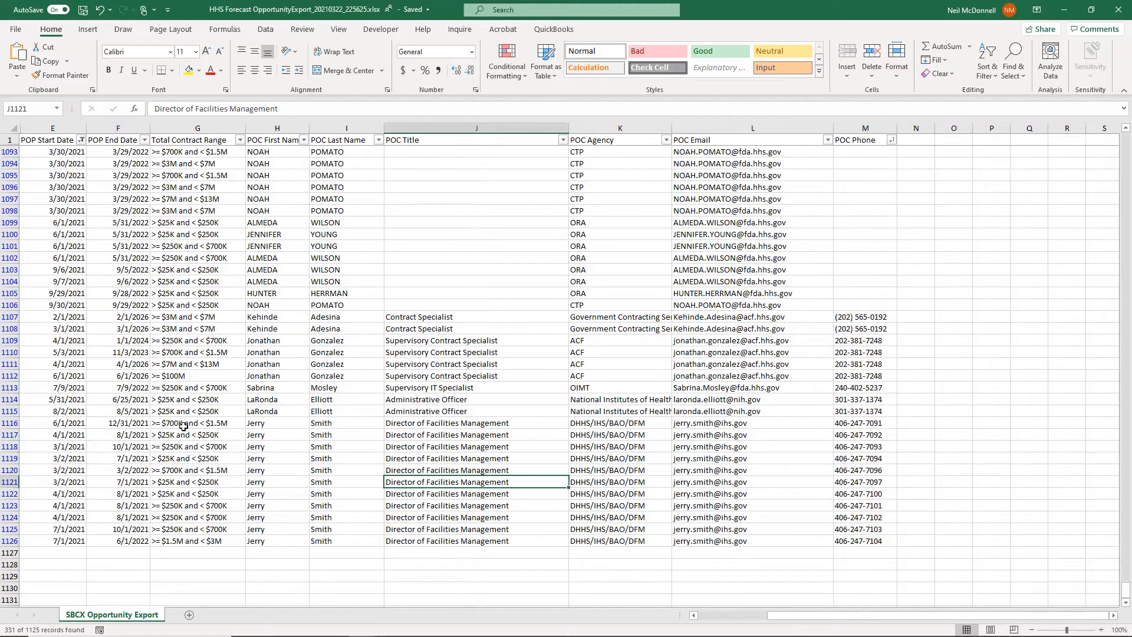
# Filter POP Start Date to 2020 only and sort the records by POP End Date from newest to oldest
pyautogui.scroll(5, 390, 312)
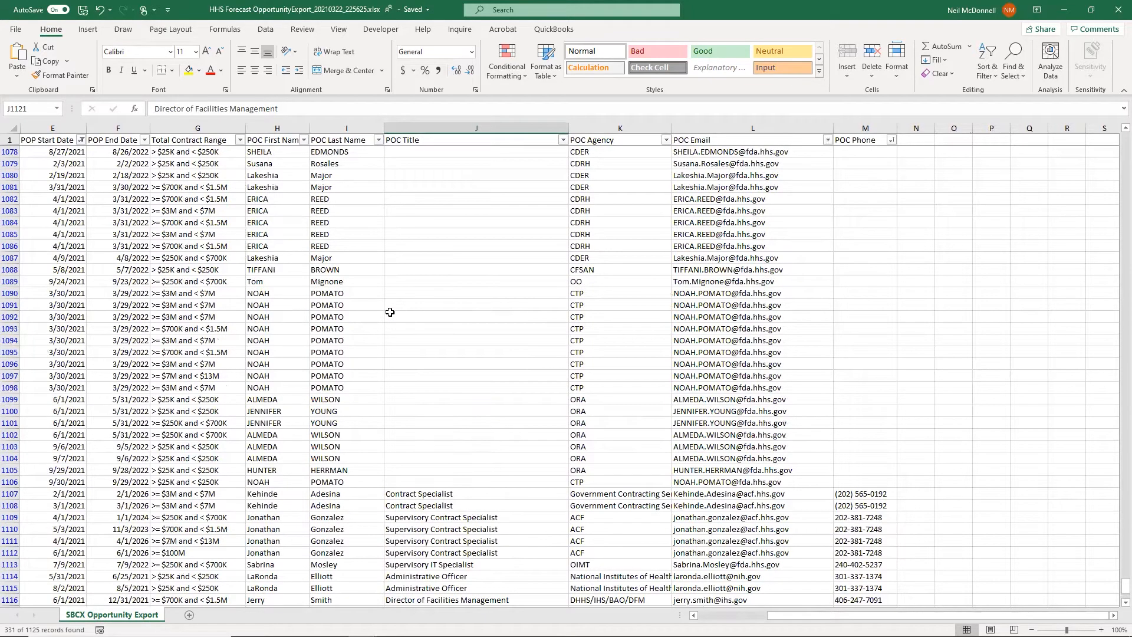
pyautogui.scroll(-2, 390, 312)
pyautogui.scroll(20, 389, 311)
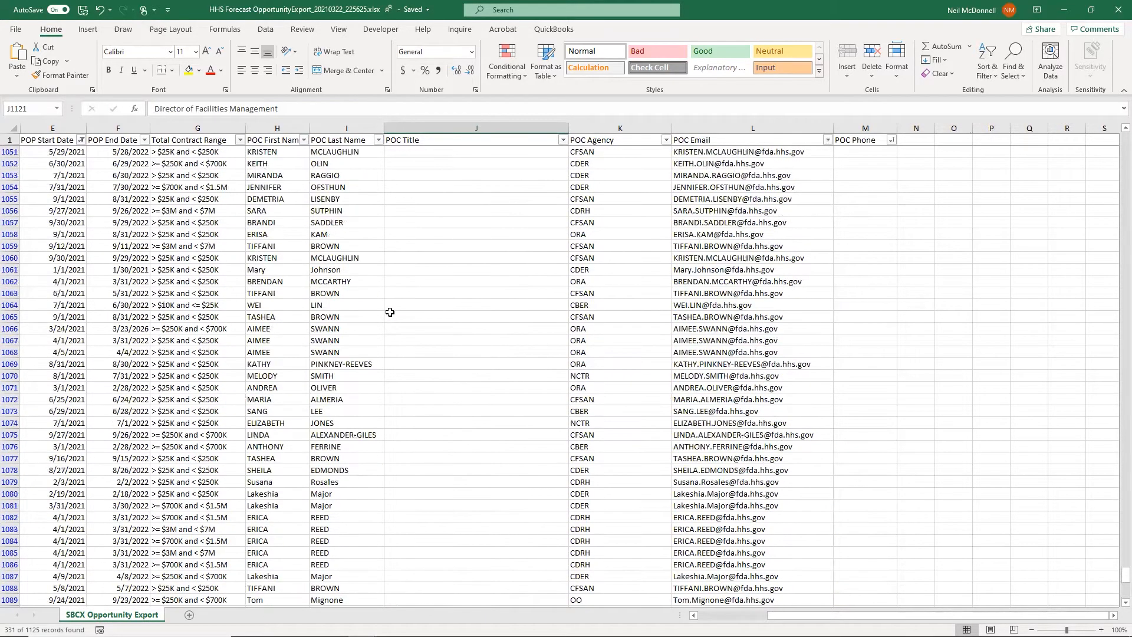
pyautogui.scroll(20, 390, 312)
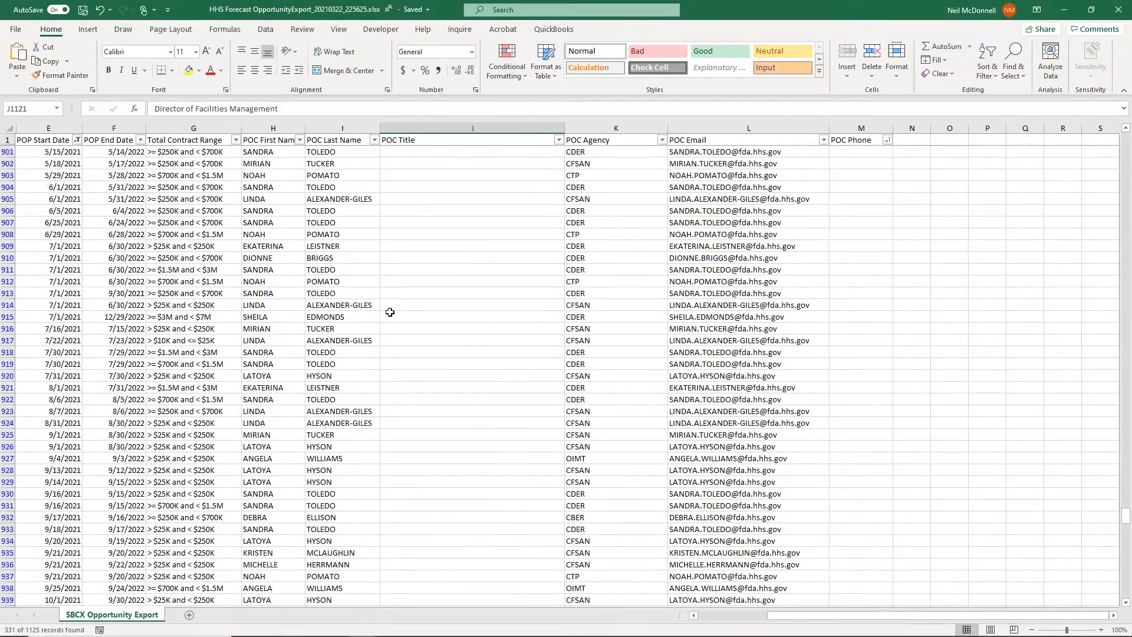
pyautogui.scroll(14, 409, 256)
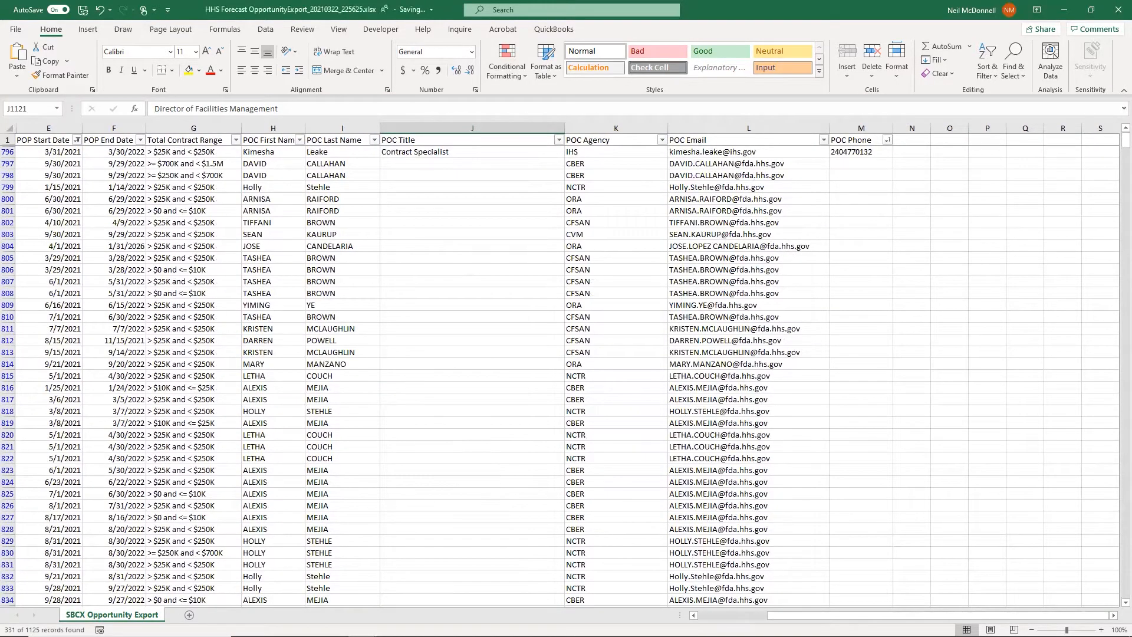
pyautogui.hscroll(-3, 775, 443)
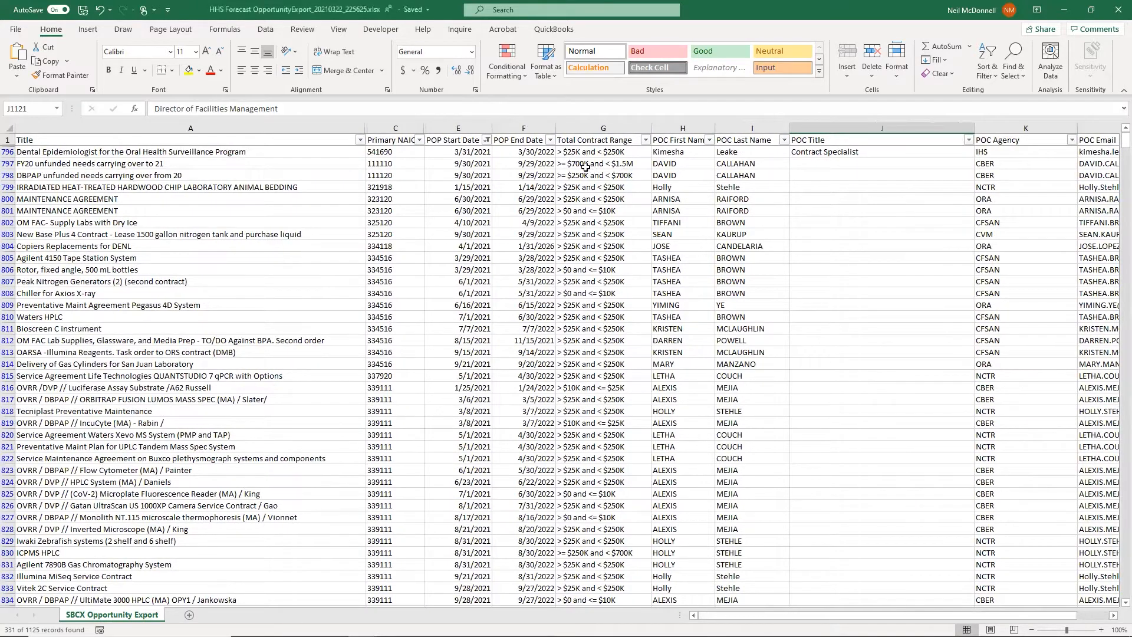
pyautogui.click(487, 140)
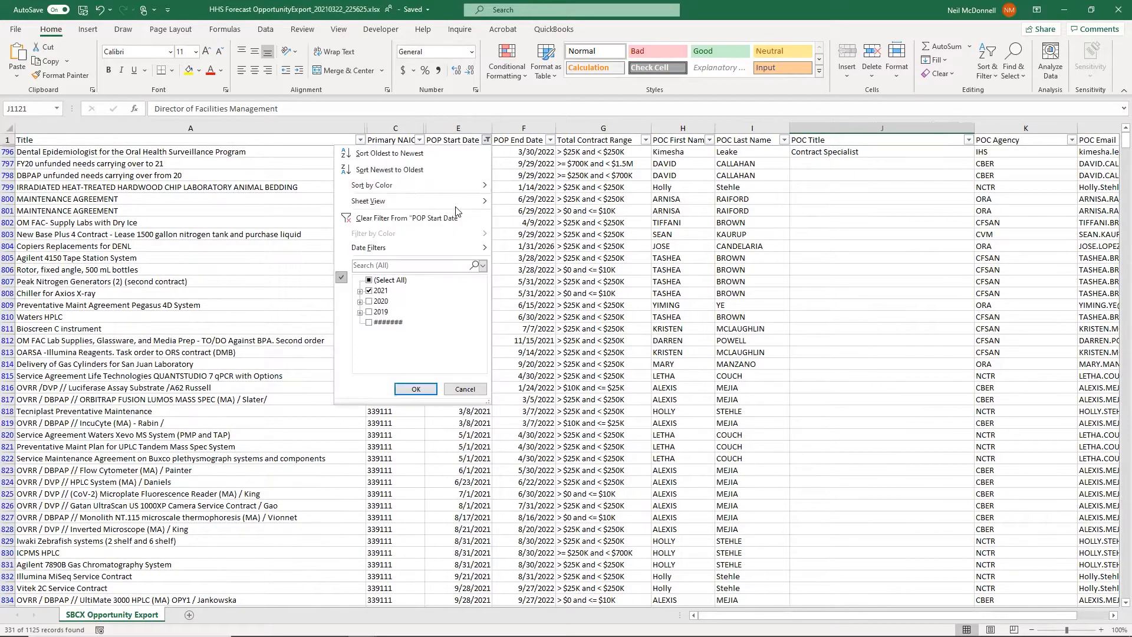
pyautogui.click(368, 291)
pyautogui.click(369, 301)
pyautogui.click(415, 390)
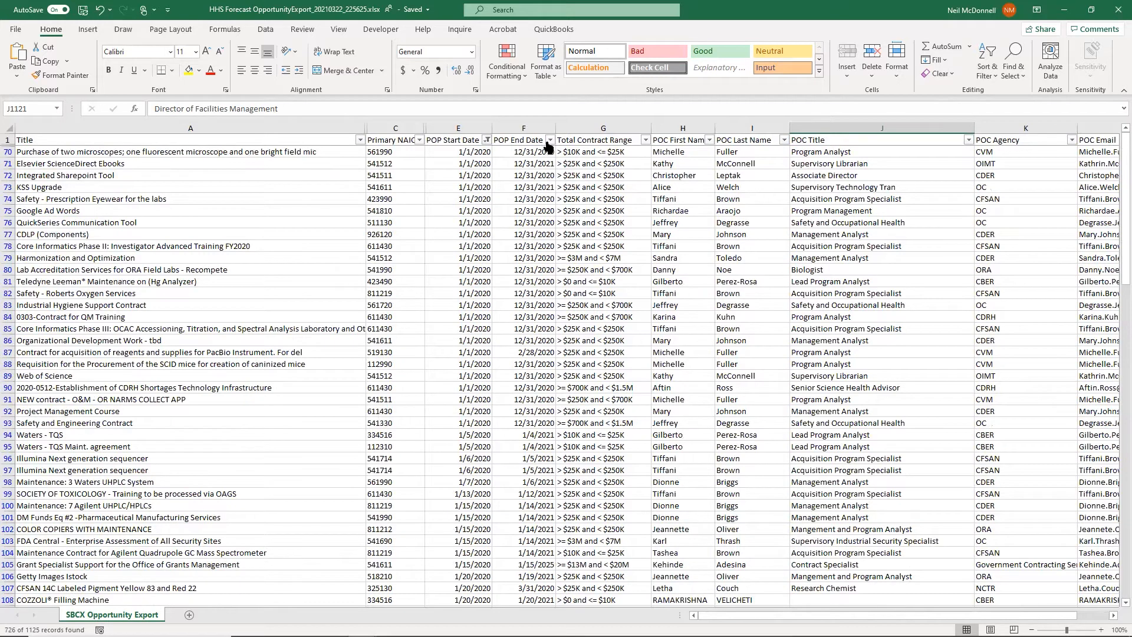
pyautogui.click(549, 140)
pyautogui.click(503, 173)
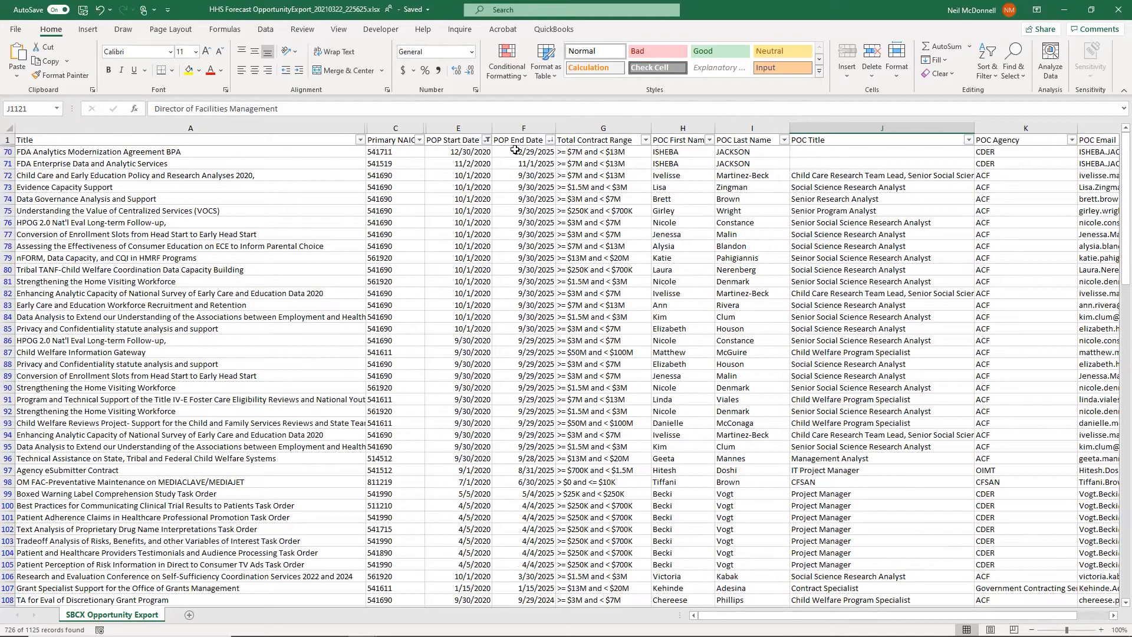
# Exclude 2022 through 2025 from POP End Date, keeping 2021 and 2020, and clear the POP Start Date filter
pyautogui.click(551, 141)
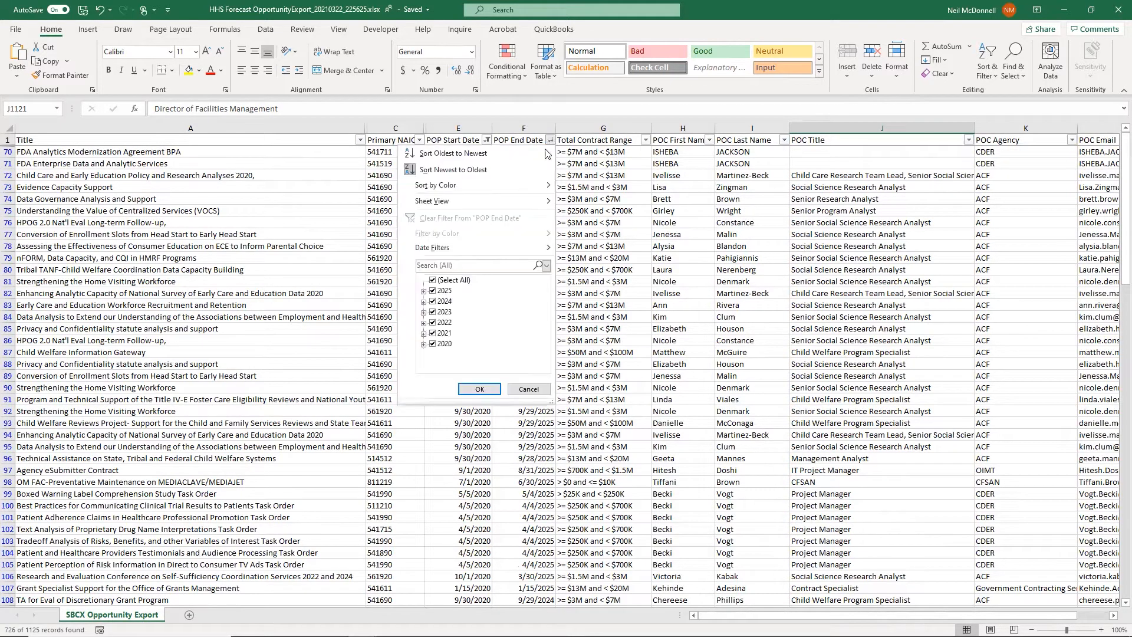
pyautogui.click(446, 292)
pyautogui.click(448, 301)
pyautogui.click(449, 312)
pyautogui.click(450, 323)
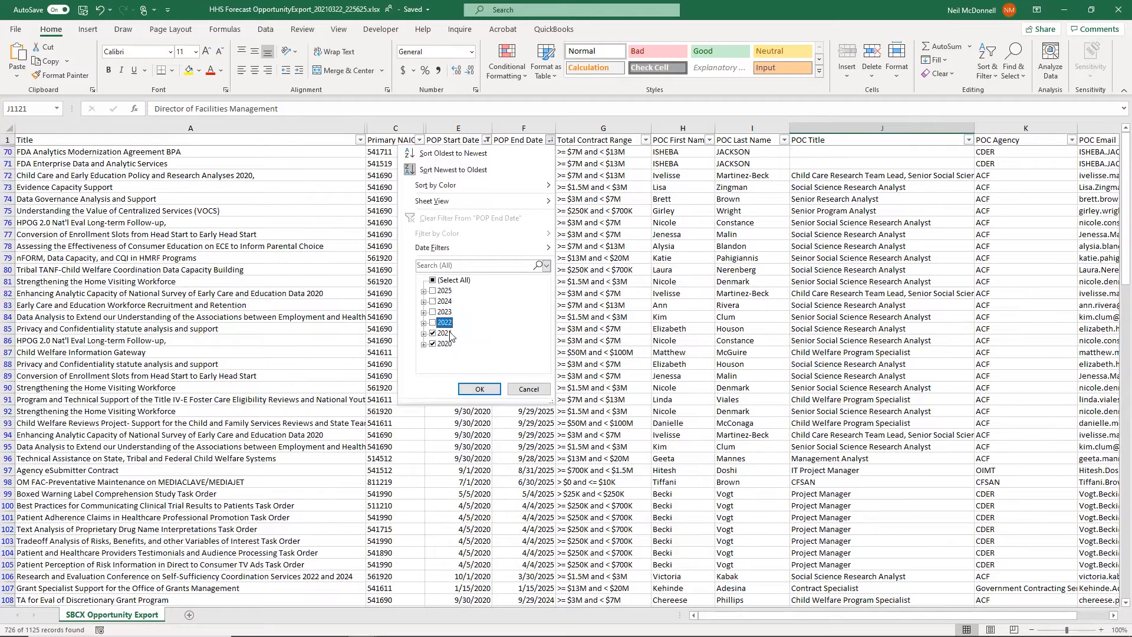
pyautogui.click(480, 389)
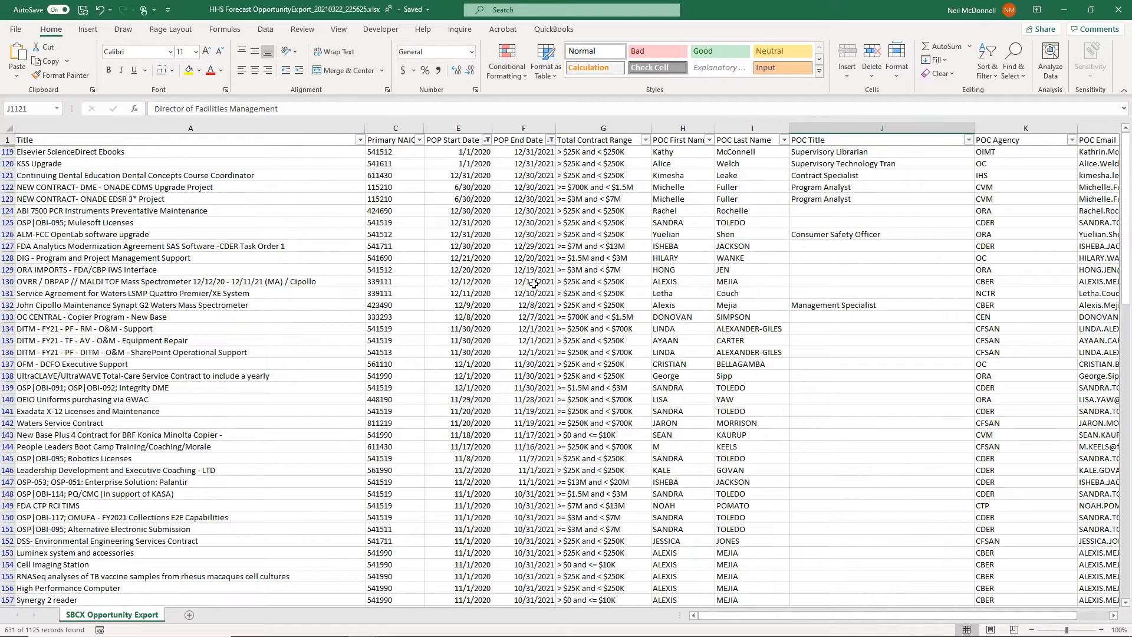
pyautogui.click(486, 140)
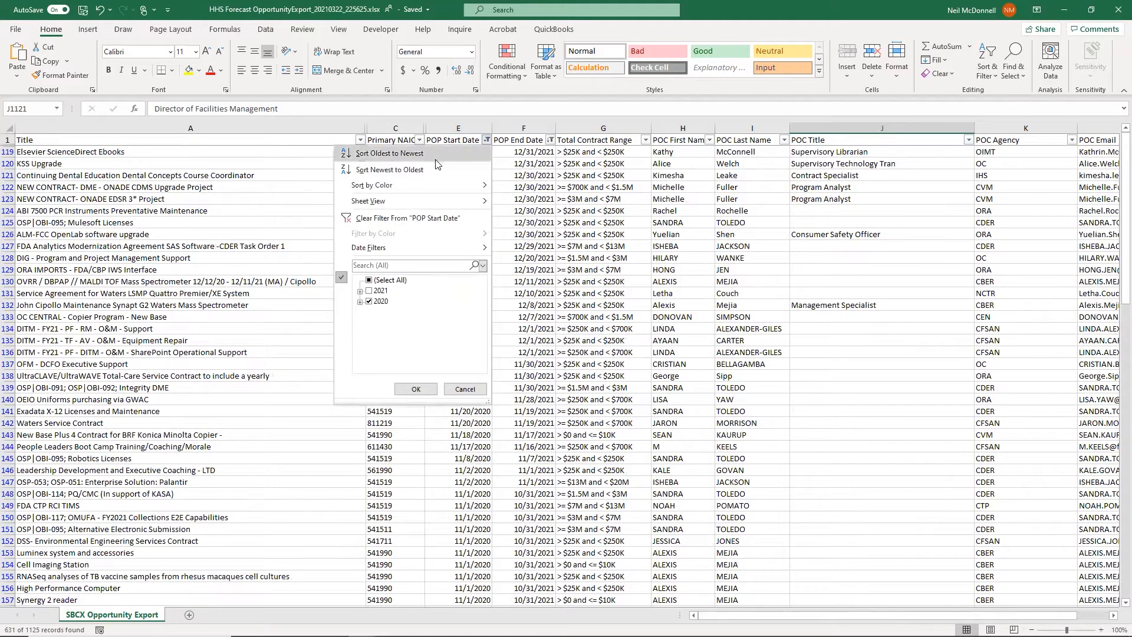
pyautogui.click(383, 217)
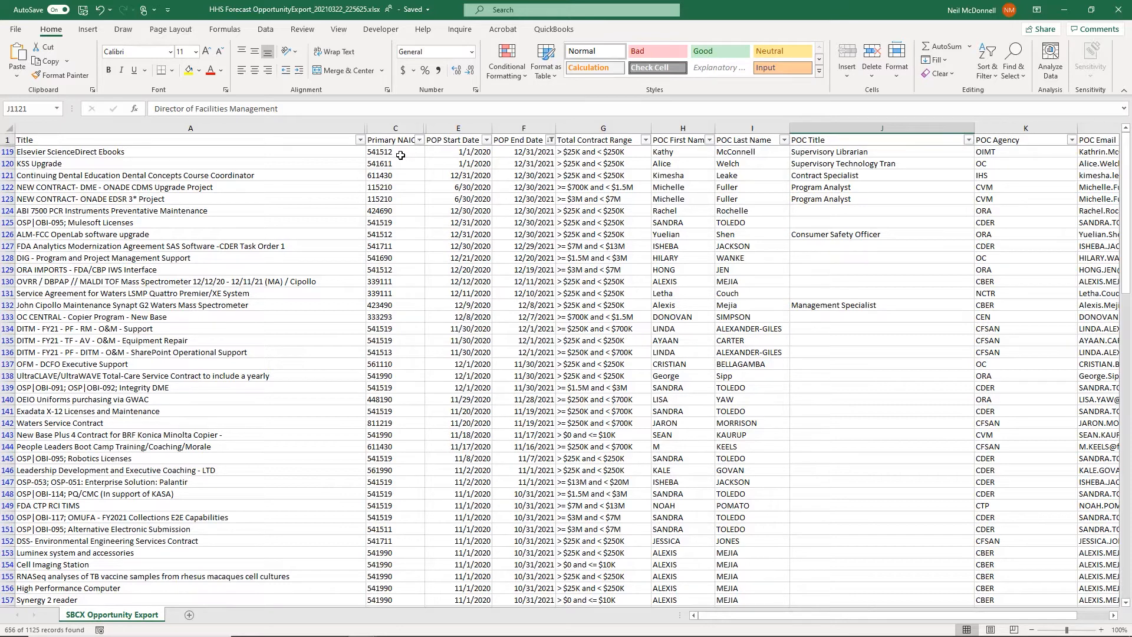
# Highlight the title cell "DIG - Program and Project Management Support" in yellow
pyautogui.click(108, 307)
pyautogui.click(262, 292)
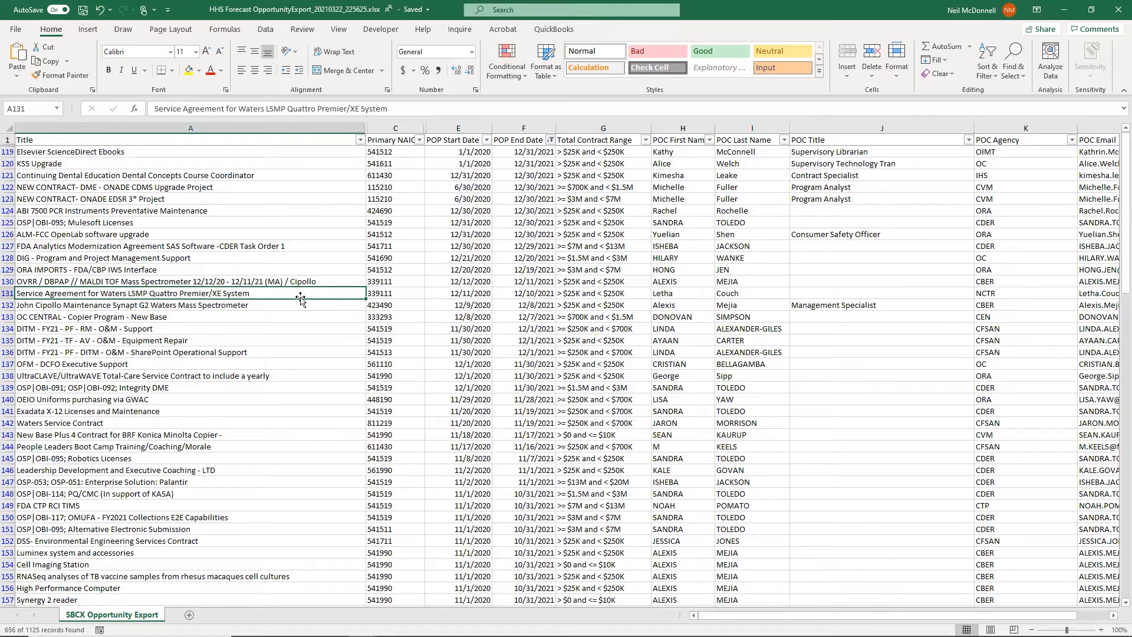
pyautogui.click(156, 257)
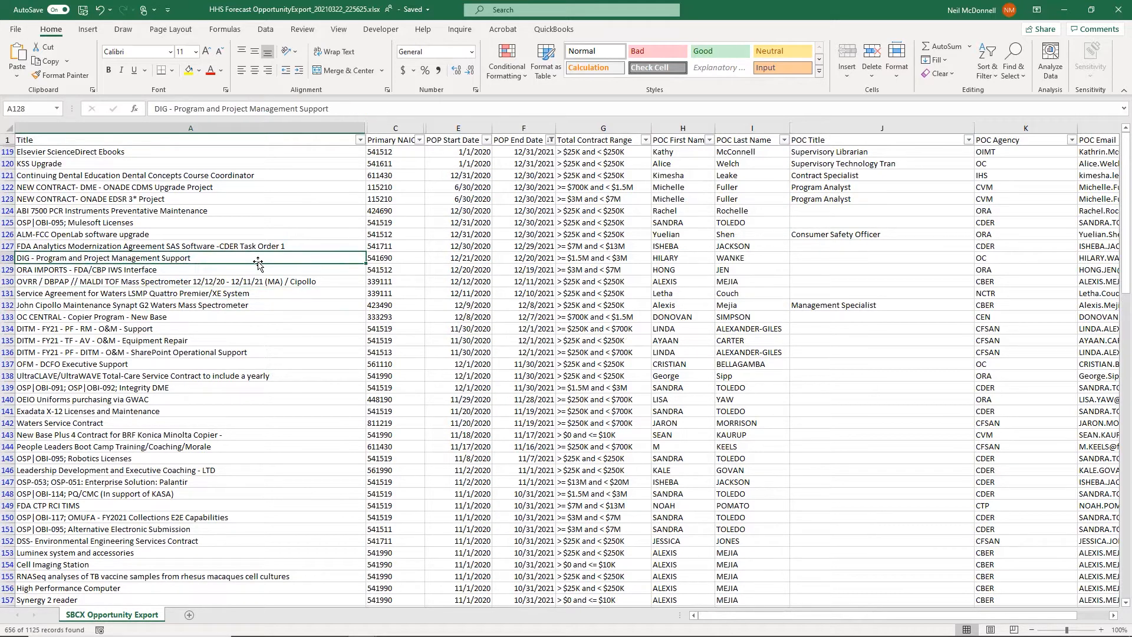
pyautogui.click(189, 70)
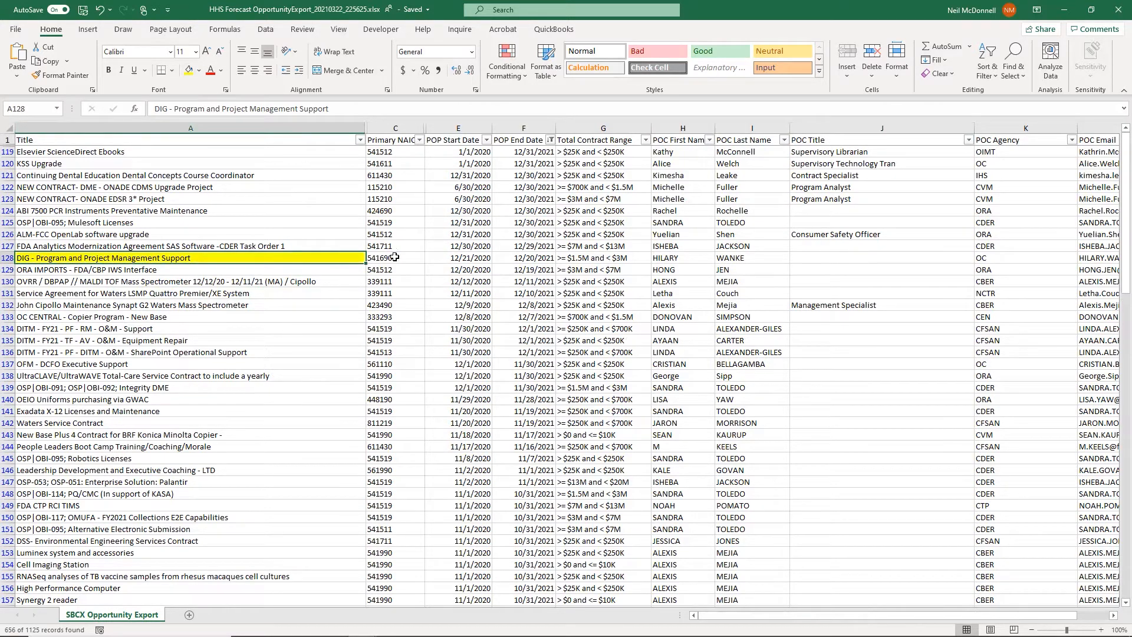
# Review the DIG - Program and Project Management Support row's POP dates, contact details and total contract range
pyautogui.moveTo(462, 256); pyautogui.dragTo(542, 263)
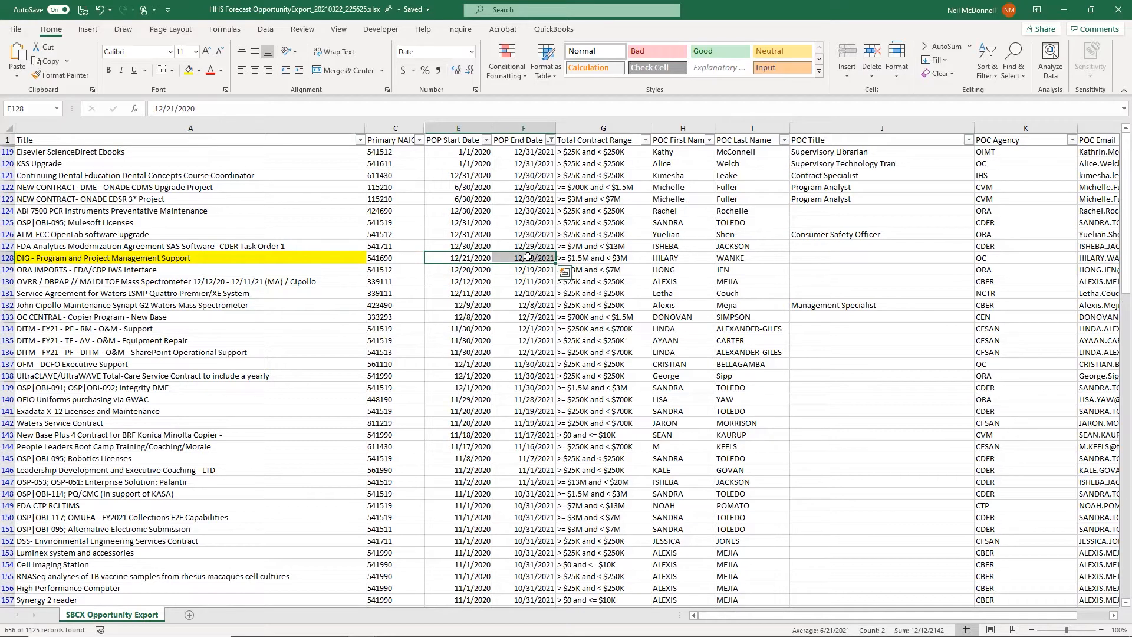
pyautogui.press('Right')
pyautogui.press('Right')
pyautogui.press('Right')
pyautogui.press('Right')
pyautogui.press('Right')
pyautogui.press('Right')
pyautogui.press('Right')
pyautogui.press('Right')
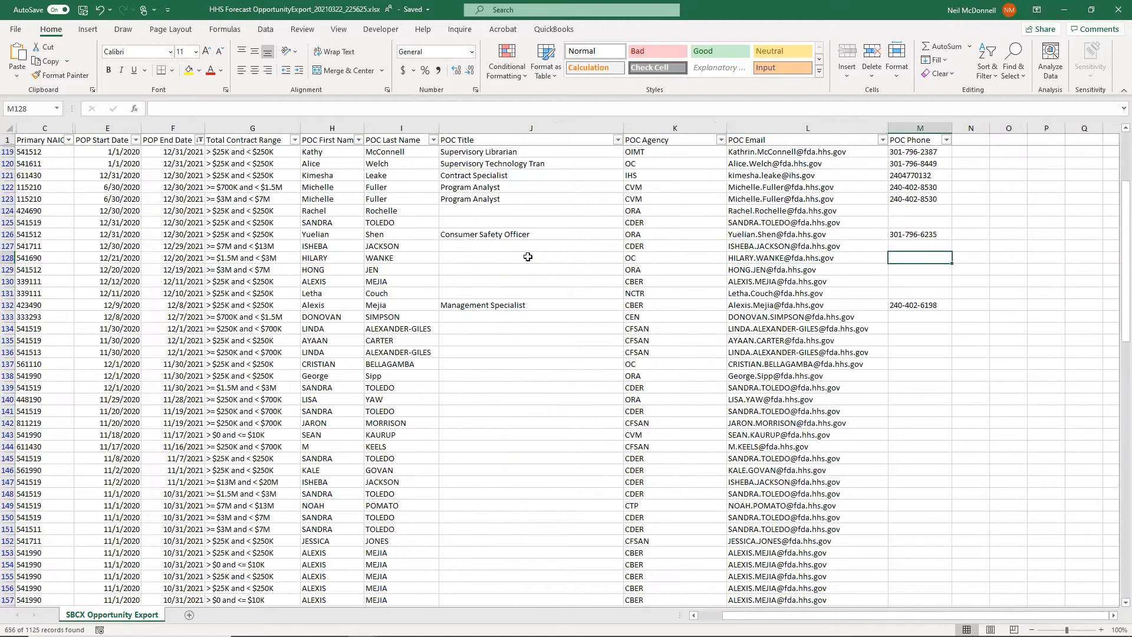
pyautogui.press('Left')
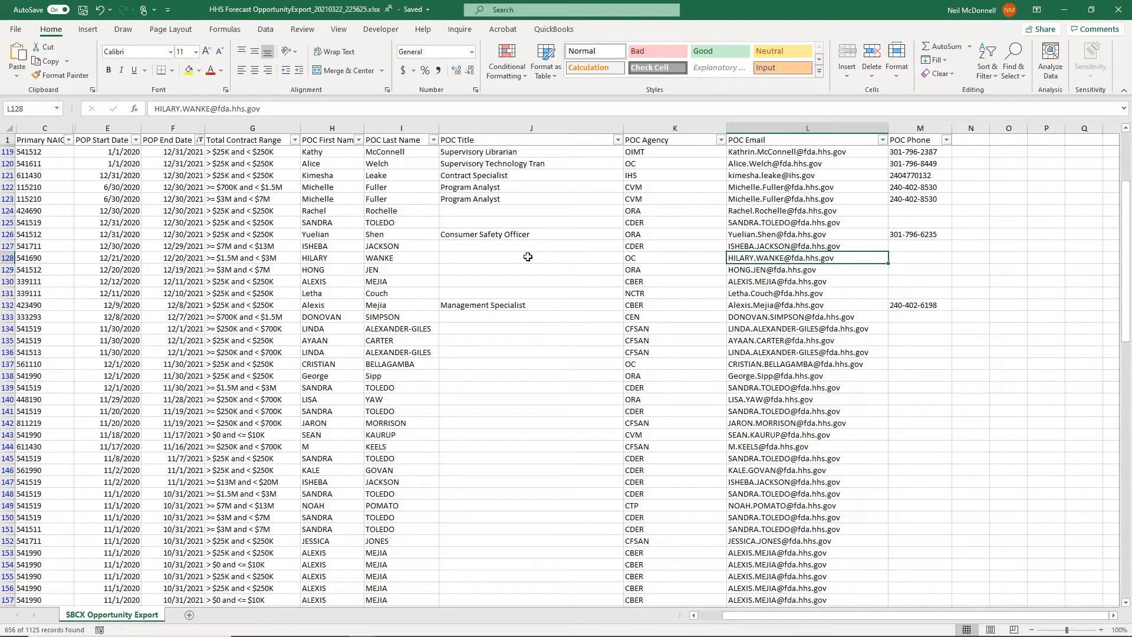
pyautogui.press('Left')
pyautogui.press('Left')
pyautogui.press('Left')
pyautogui.press('Left')
pyautogui.press('Left')
pyautogui.press('Left')
pyautogui.press('Left')
pyautogui.press('Left')
pyautogui.press('Left')
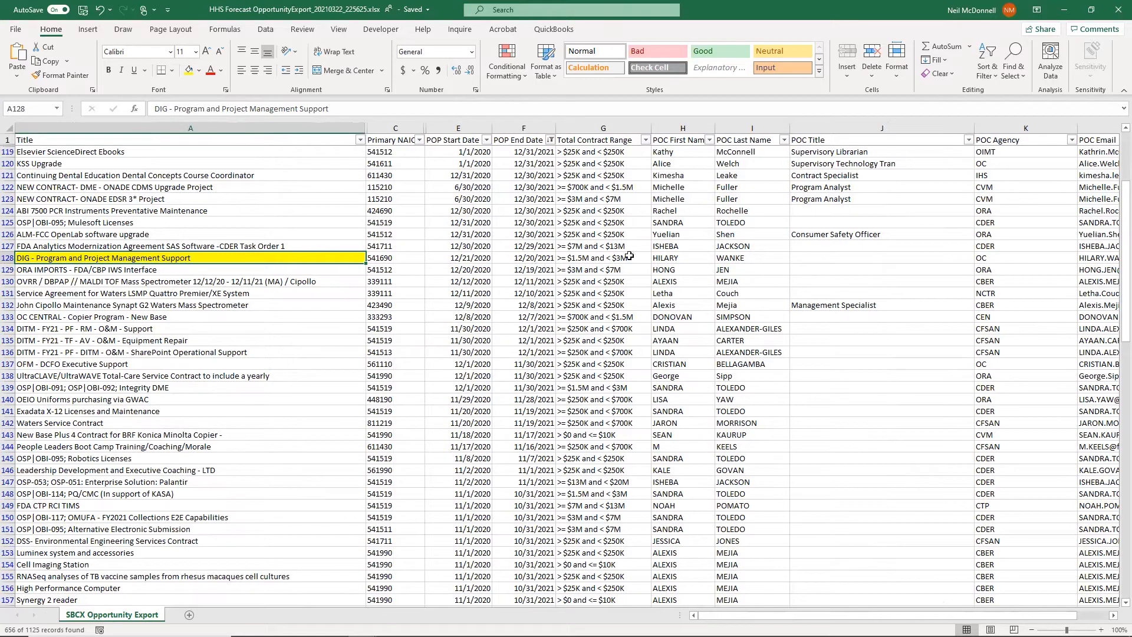
pyautogui.click(583, 258)
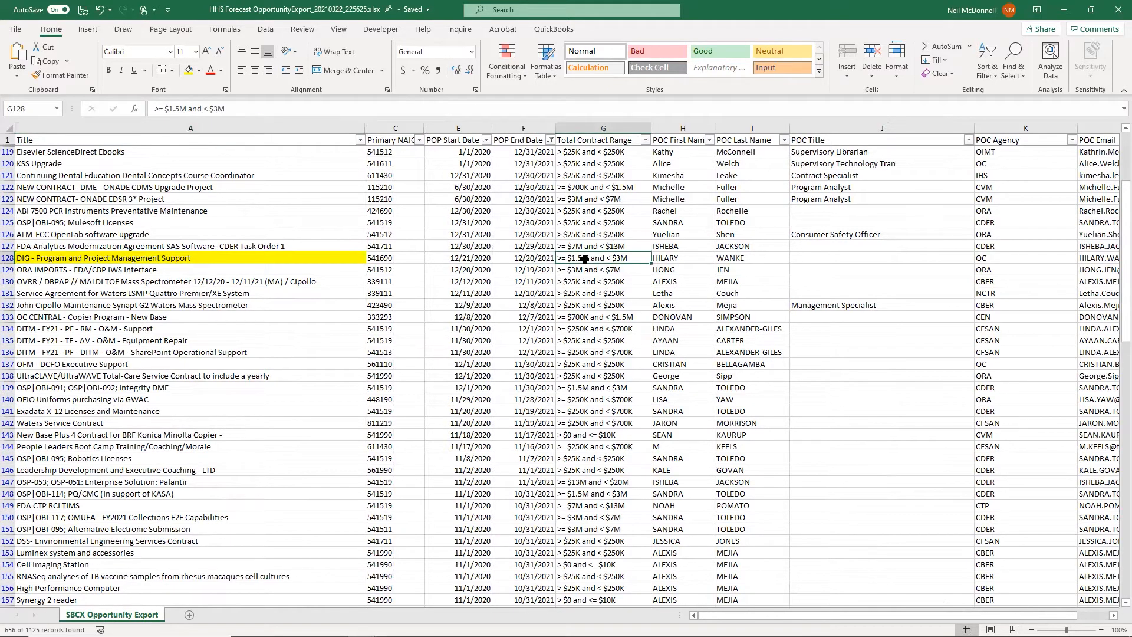
# Examine the contact name, title, agency, email and phone fields of the highlighted DIG - Program and Project Management Support row
pyautogui.press('Right')
pyautogui.press('Right')
pyautogui.press('Right')
pyautogui.press('Right')
pyautogui.press('Right')
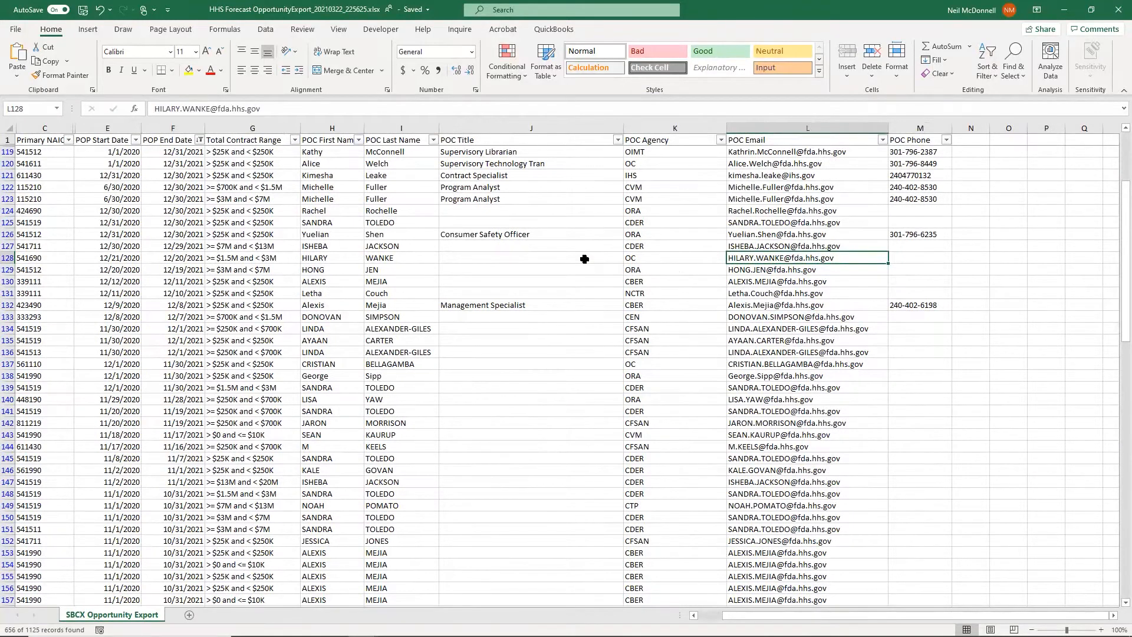
pyautogui.press('Right')
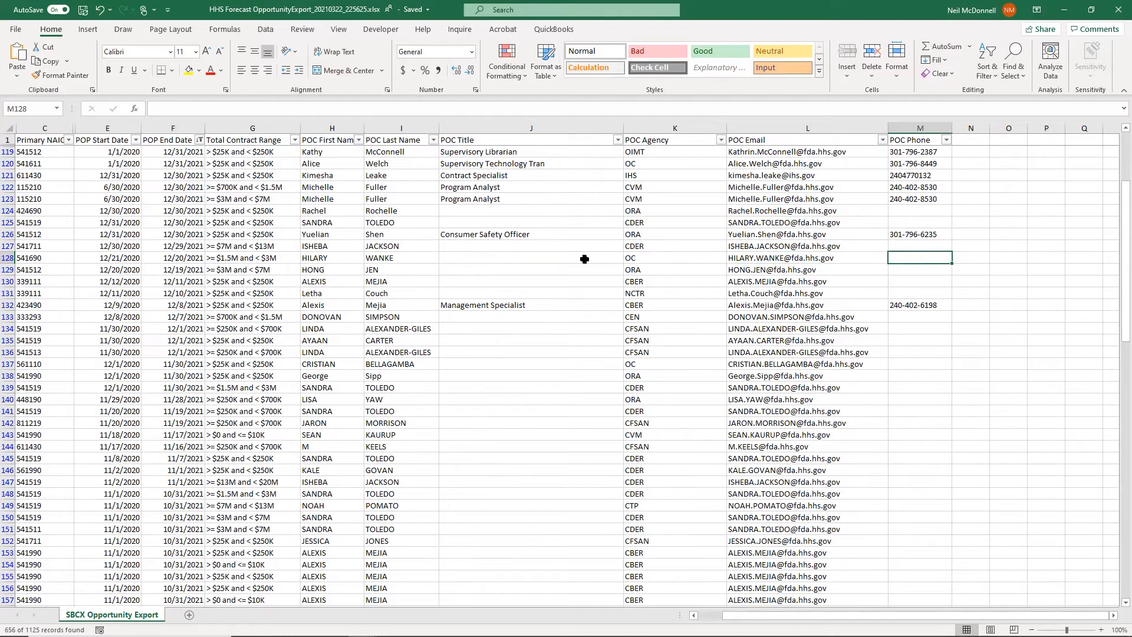
# Go back through the highlighted row's contact, contract range and POP date fields to its title cell
pyautogui.press('Left')
pyautogui.press('Left')
pyautogui.press('Left')
pyautogui.press('Left')
pyautogui.press('Left')
pyautogui.press('Left')
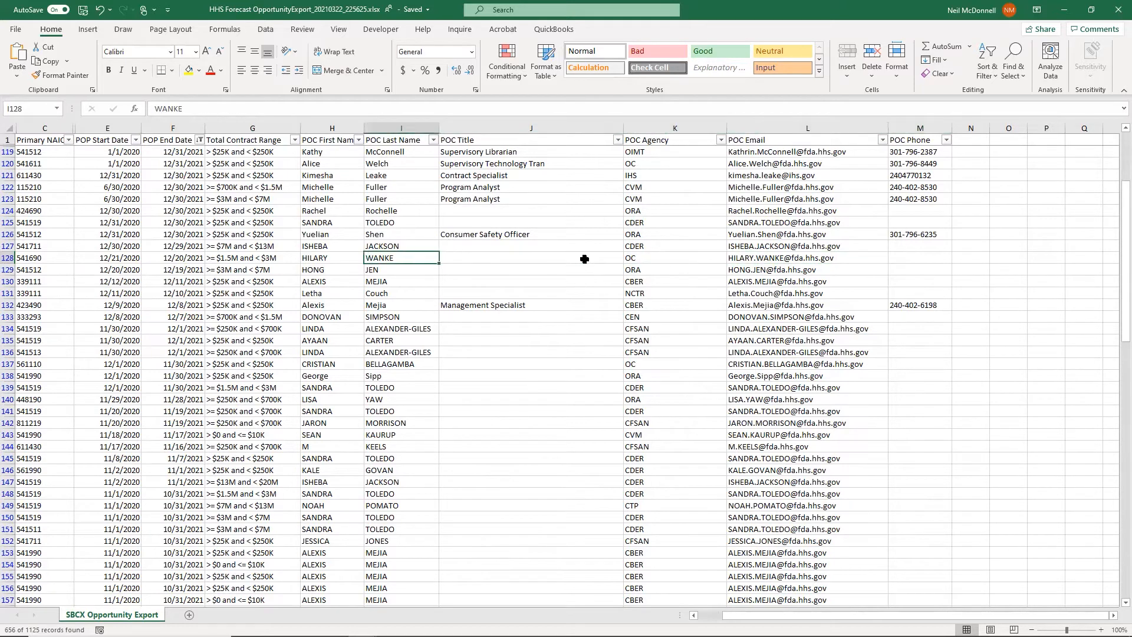
pyautogui.press('Left')
pyautogui.press('Left')
pyautogui.press('Left')
pyautogui.press('Left')
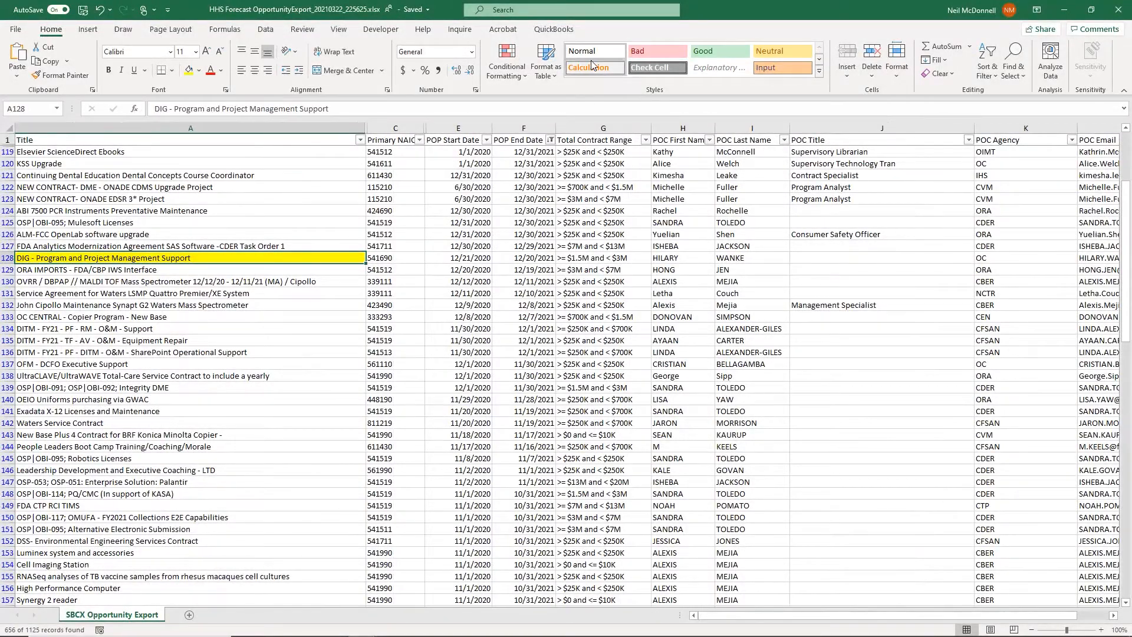
# Switch from Excel to the browser's GovCon Chamber of Commerce page and view the Sustaining Member offer
pyautogui.click(1064, 11)
pyautogui.hotkey('ctrl', 'shift', 'Tab')
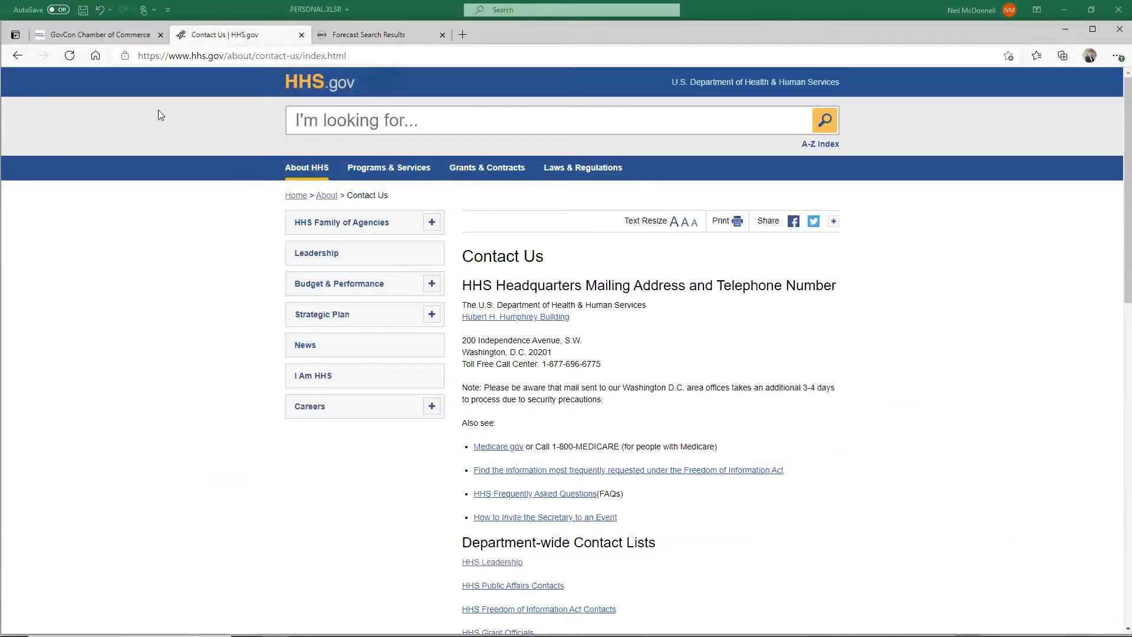
pyautogui.click(80, 36)
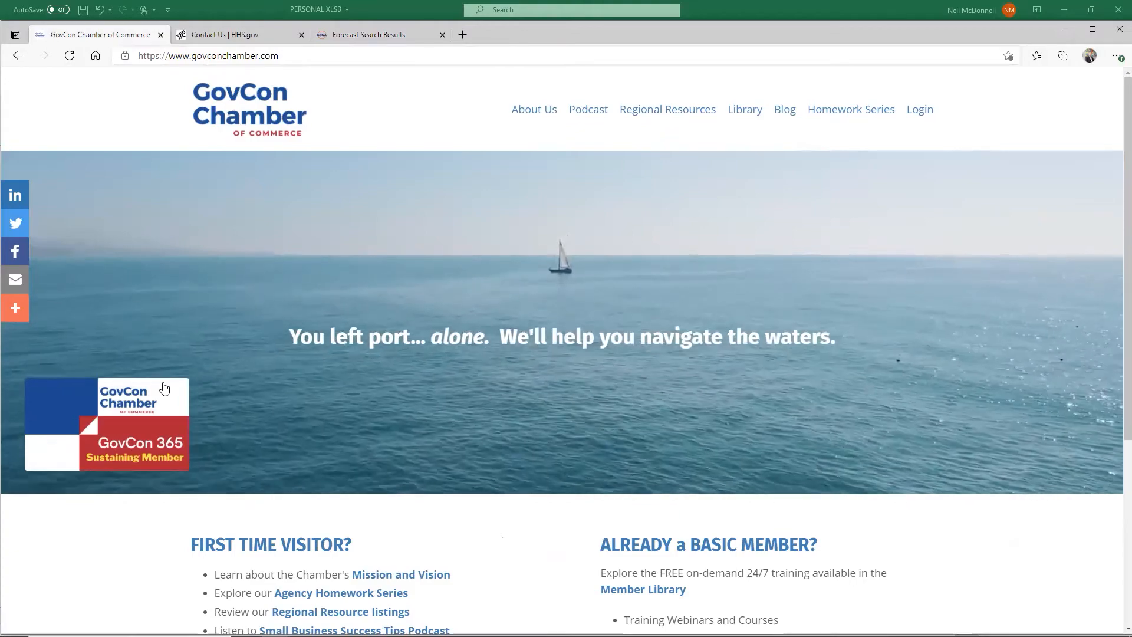
pyautogui.moveTo(164, 399)
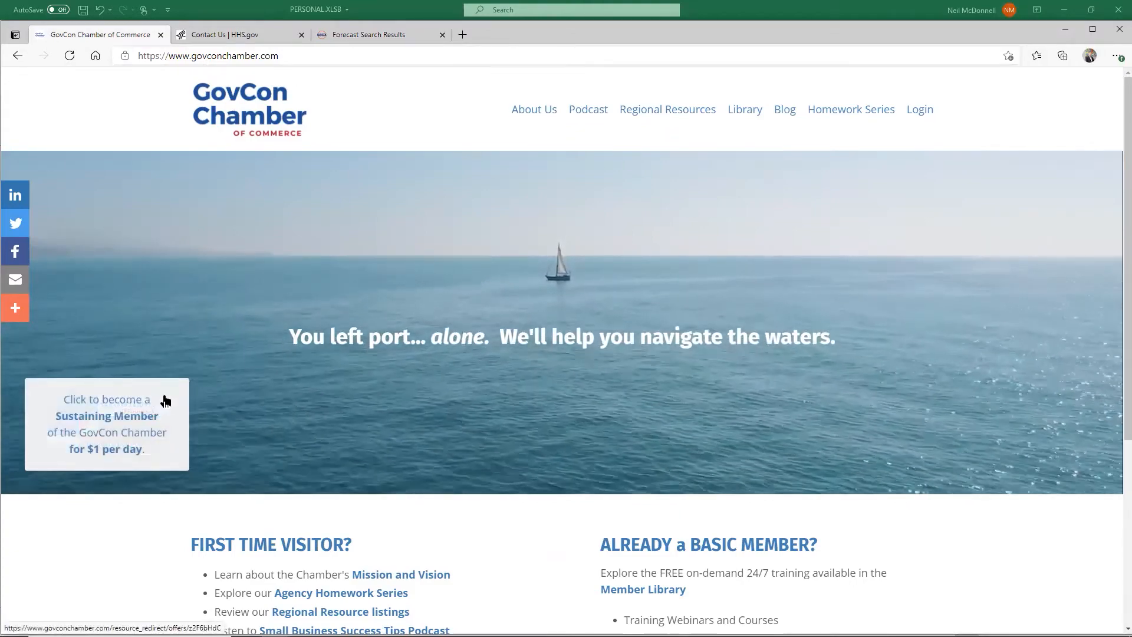